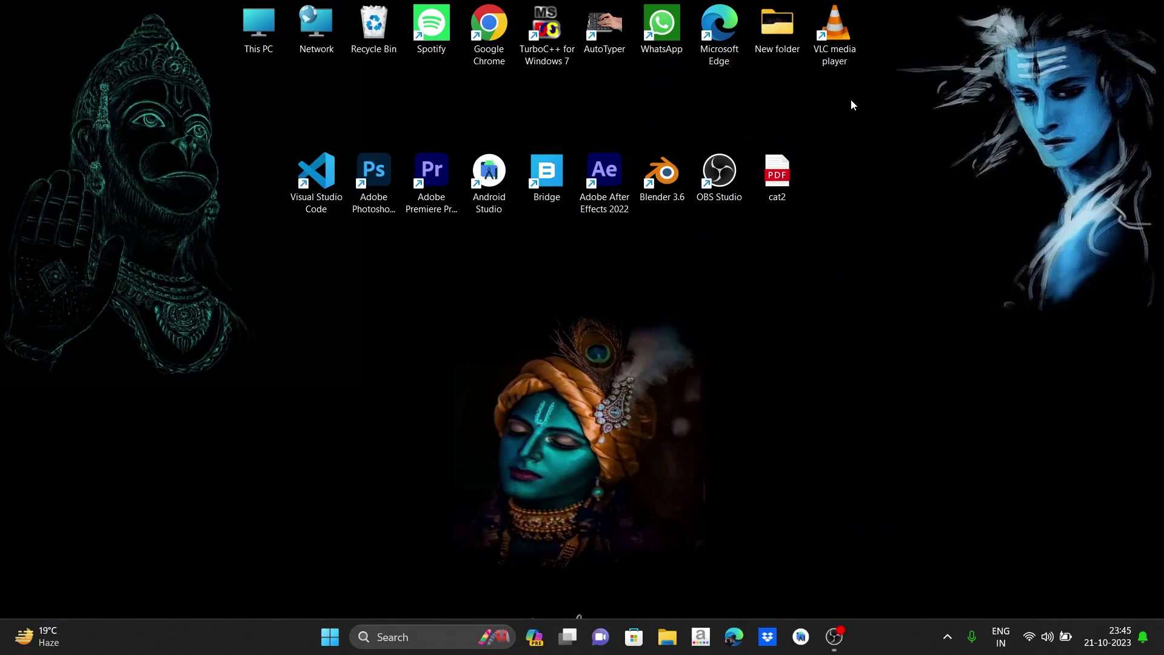
Open Google Chrome with the Person 1 profile and search Google for deepmotion
double_click(497, 31)
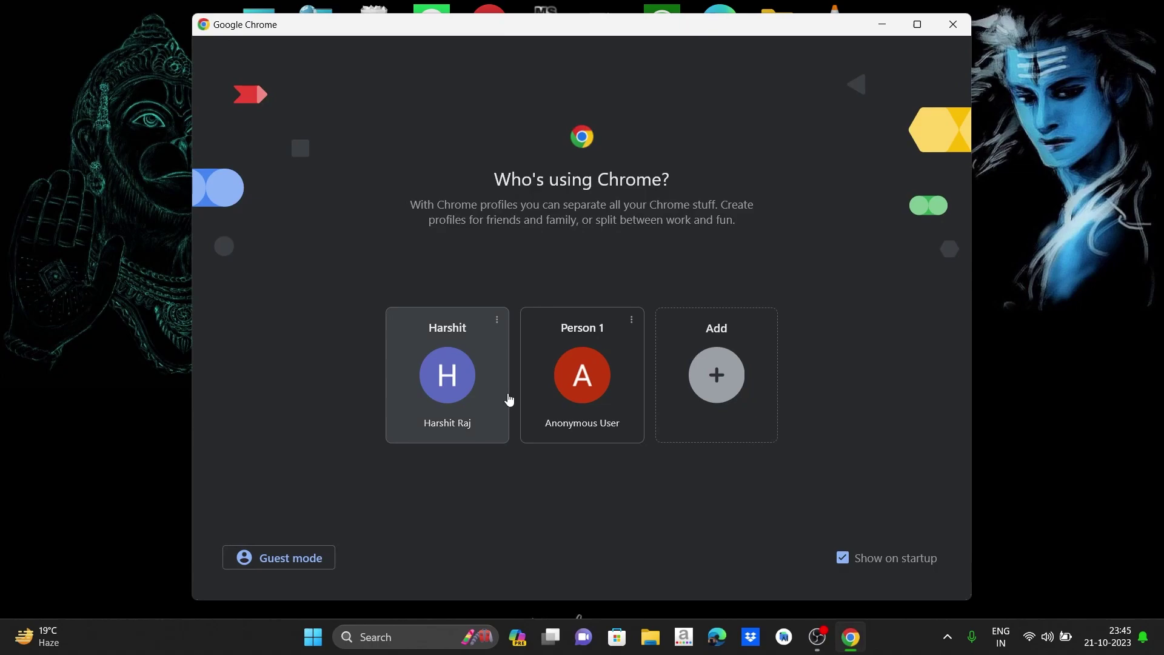
left_click(583, 371)
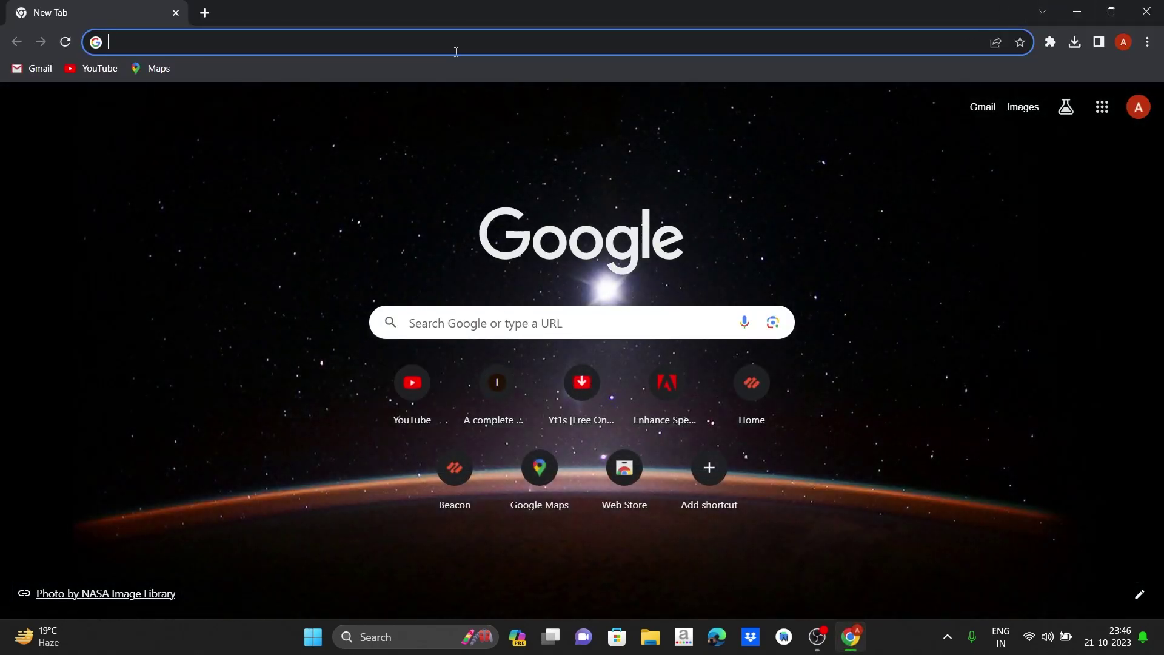
type("d")
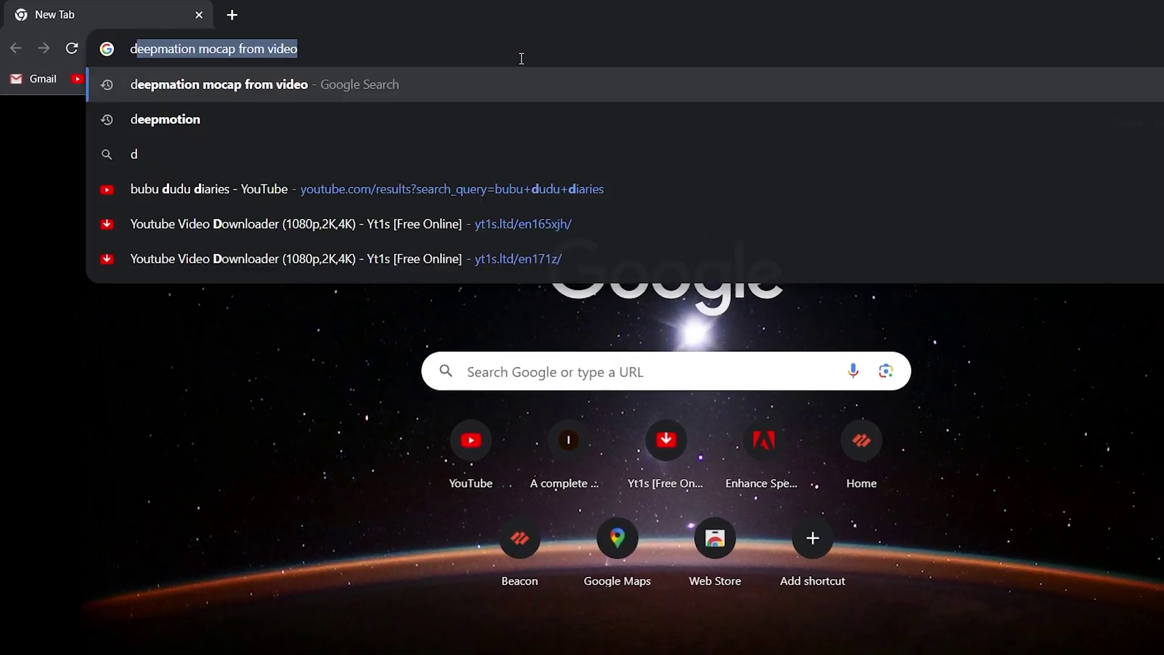
type("eepm")
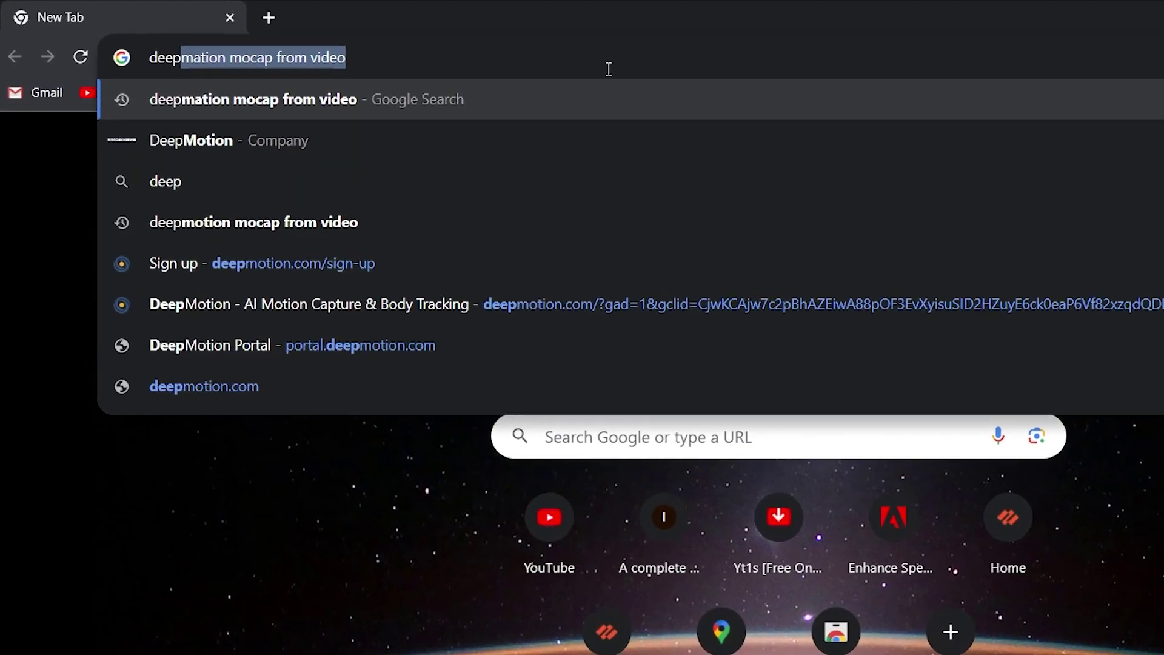
type("otion")
key("Return")
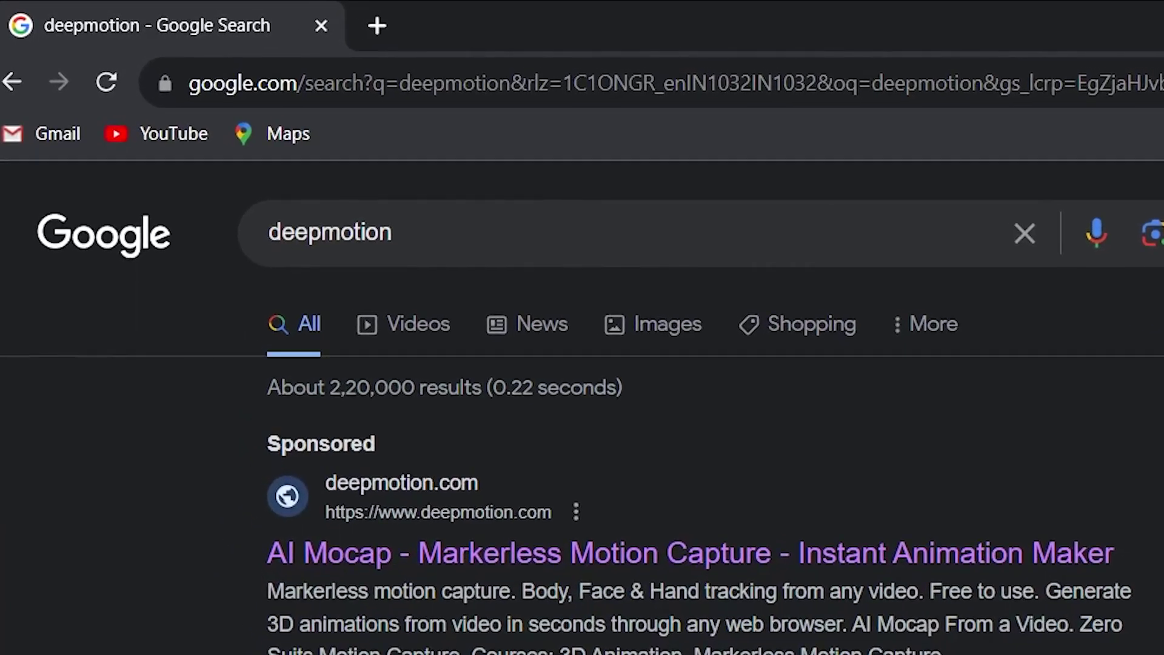
Open the sponsored deepmotion.com result and go to the DeepMotion portal
scroll(603, 624, "down", 3)
left_click(554, 512)
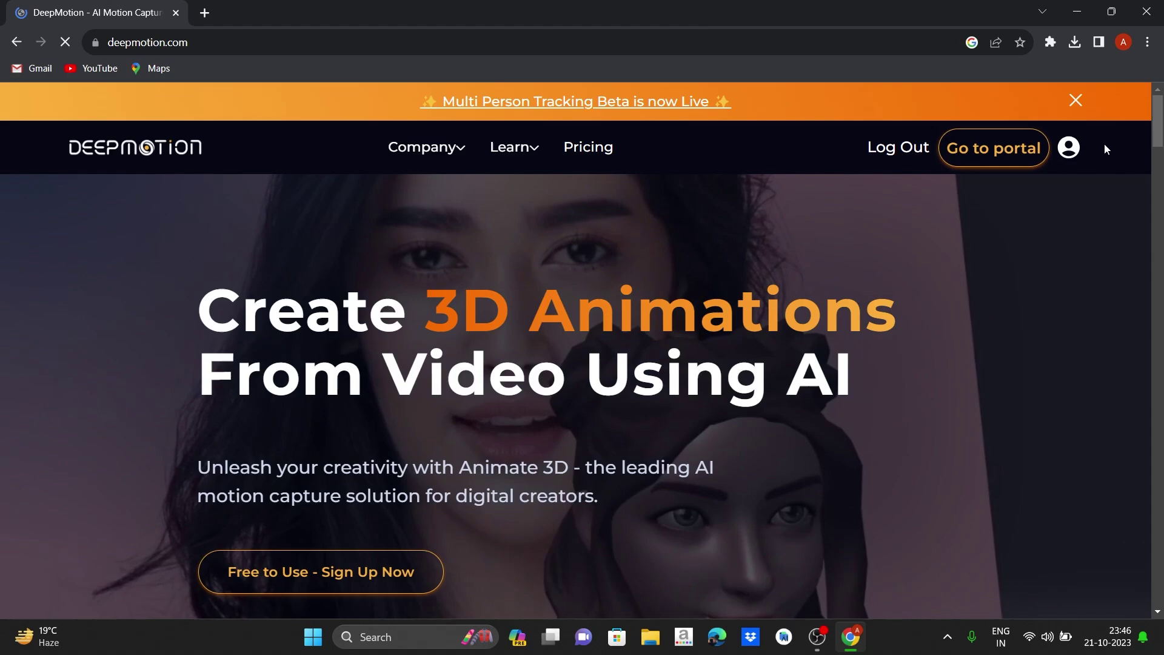
mouse_move(1064, 157)
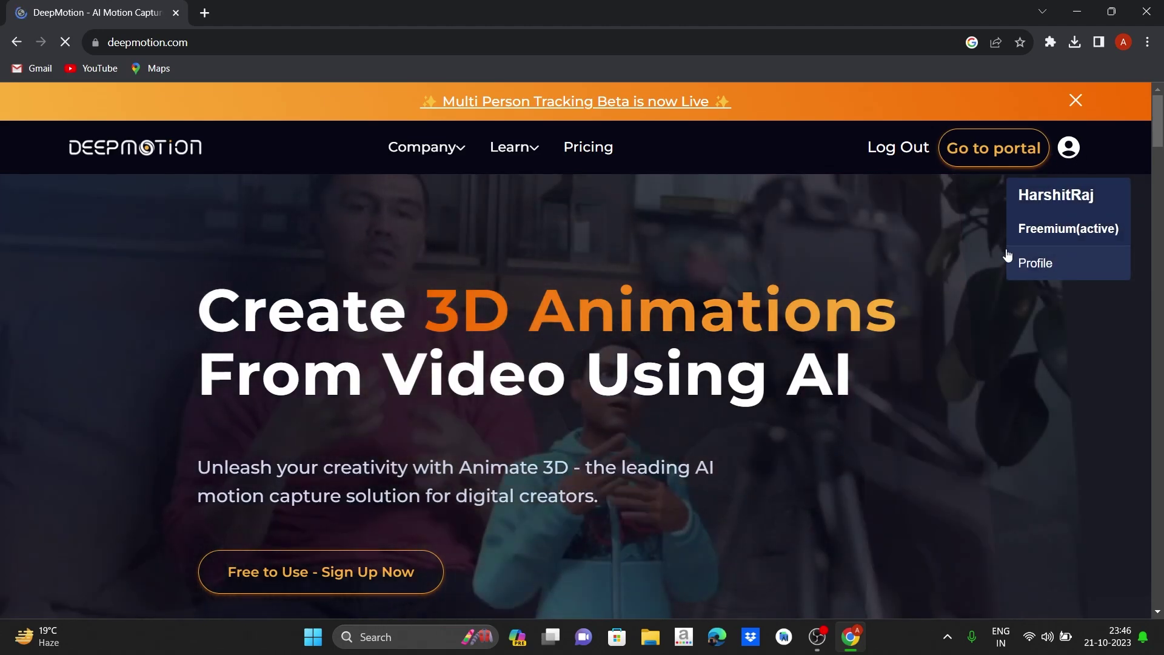
left_click(1019, 147)
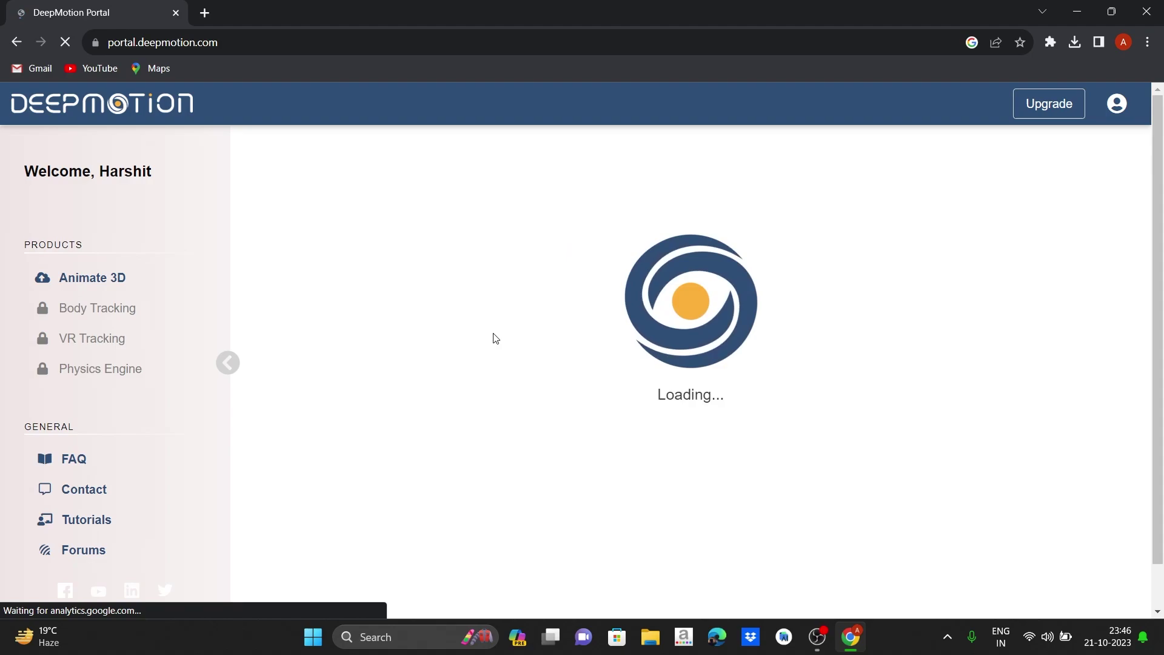
Open the Animate 3D product from the dashboard and start creating a new animation
scroll(509, 339, "down", 2)
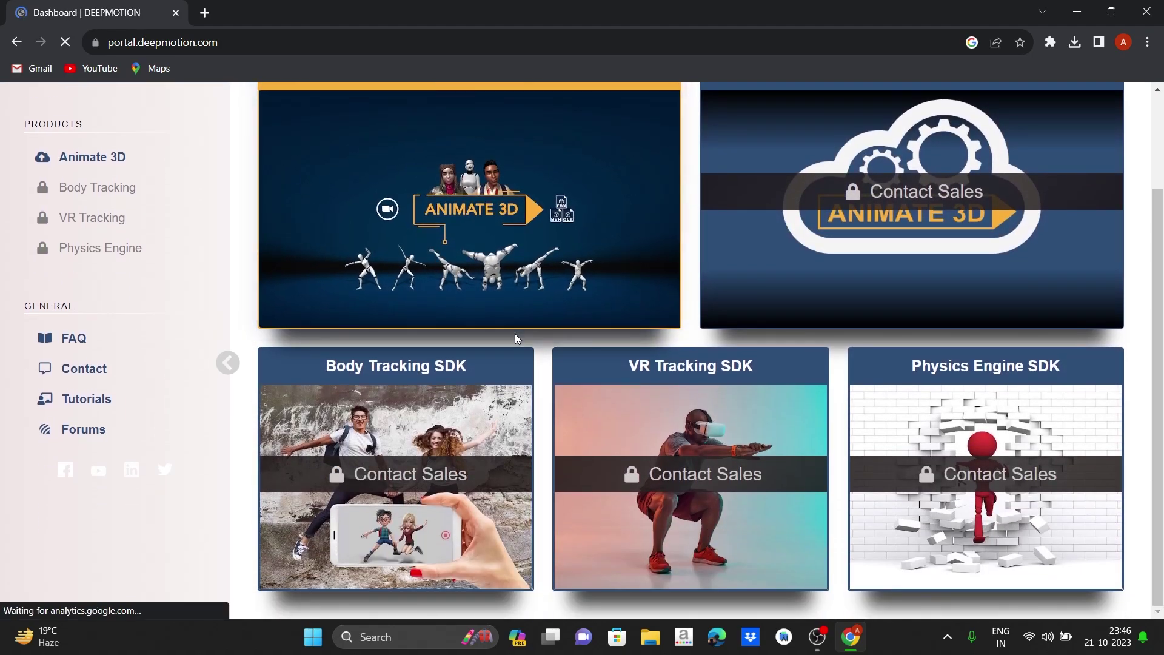
scroll(515, 338, "up", 2)
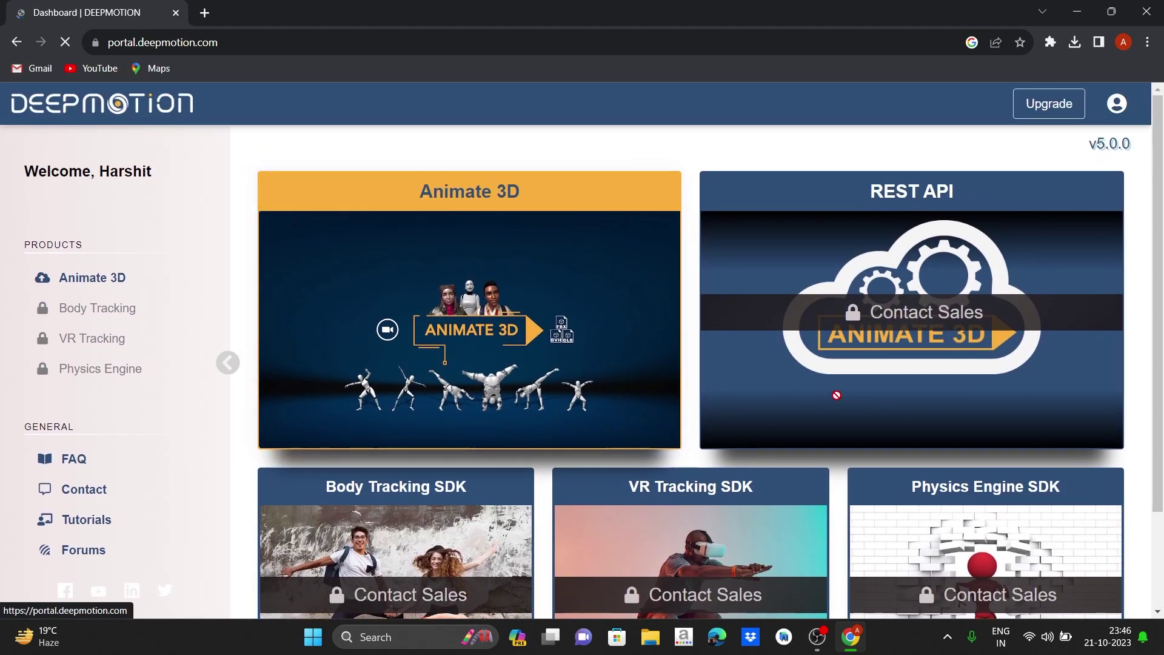
left_click(562, 230)
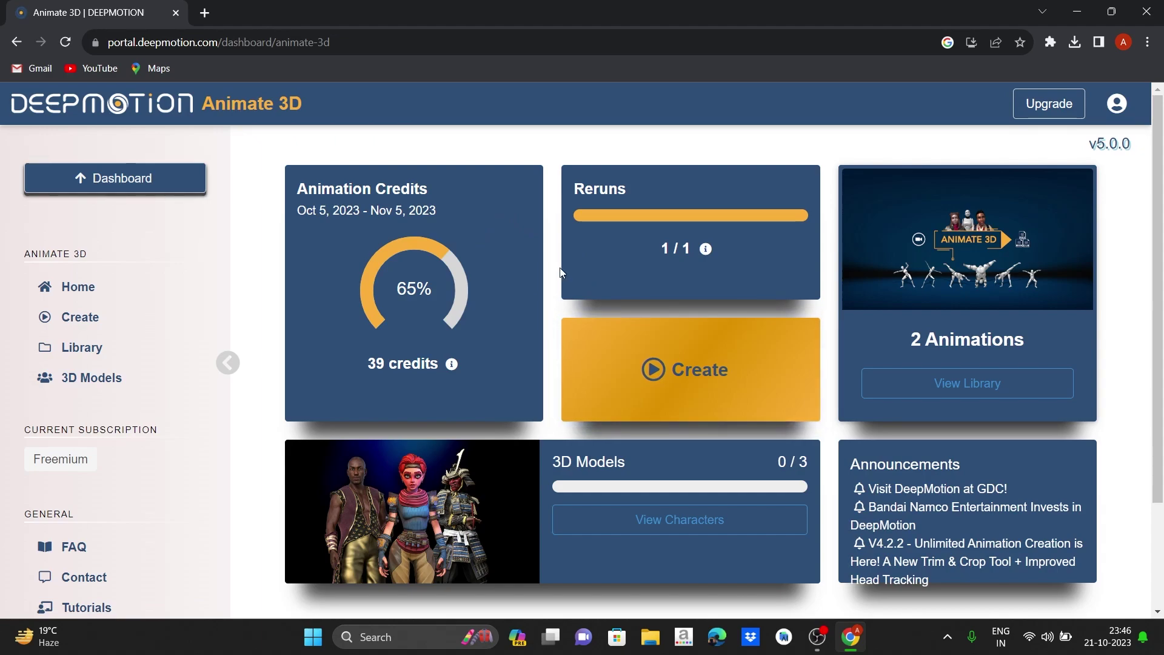
scroll(560, 273, "down", 3)
scroll(560, 273, "up", 3)
left_click(623, 357)
Add the "Haan Dil Vich Tere Liye" dance clip from Downloads as the source video, renamed to HaanDilVichTereLi
scroll(549, 358, "down", 3)
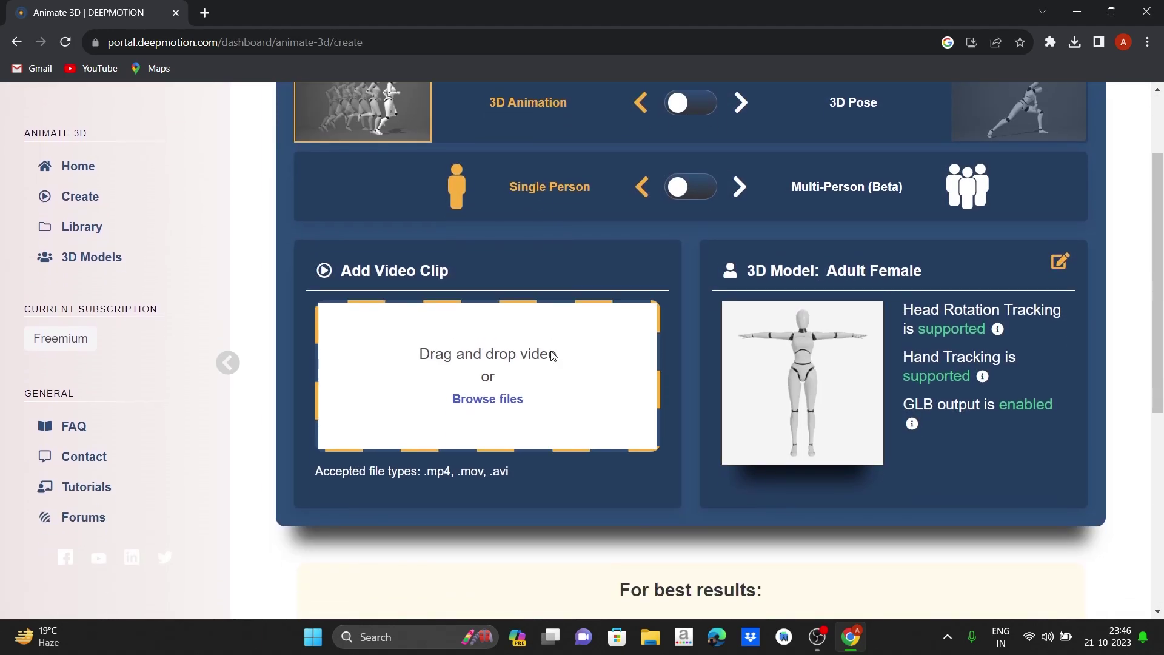
left_click(503, 376)
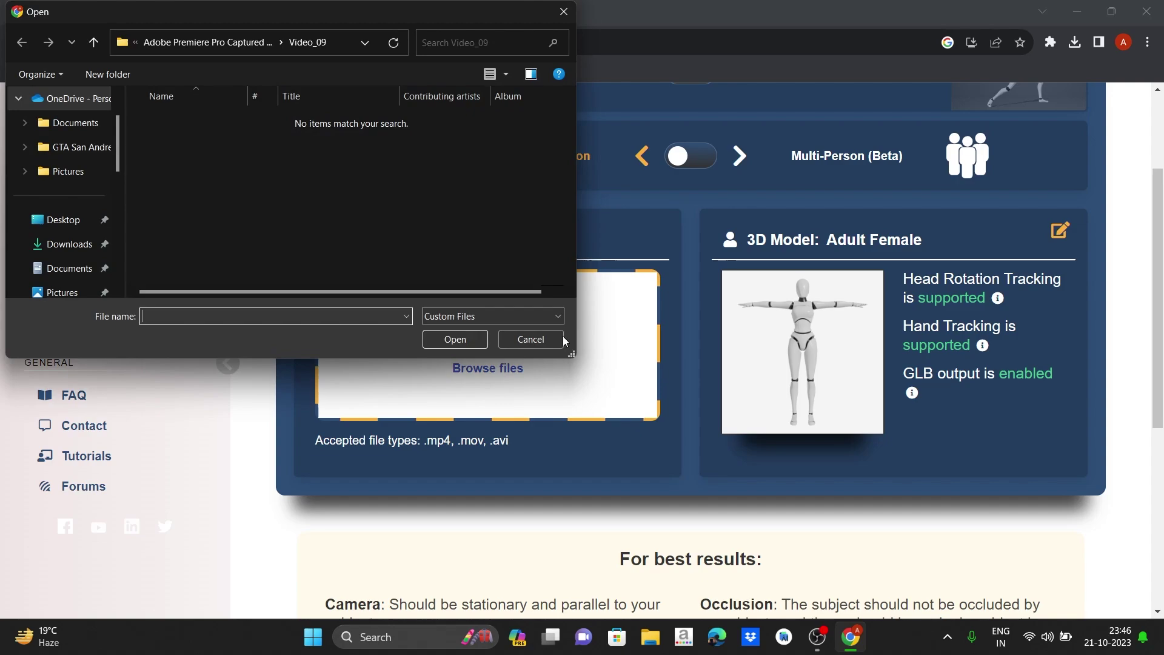
scroll(84, 203, "down", 3)
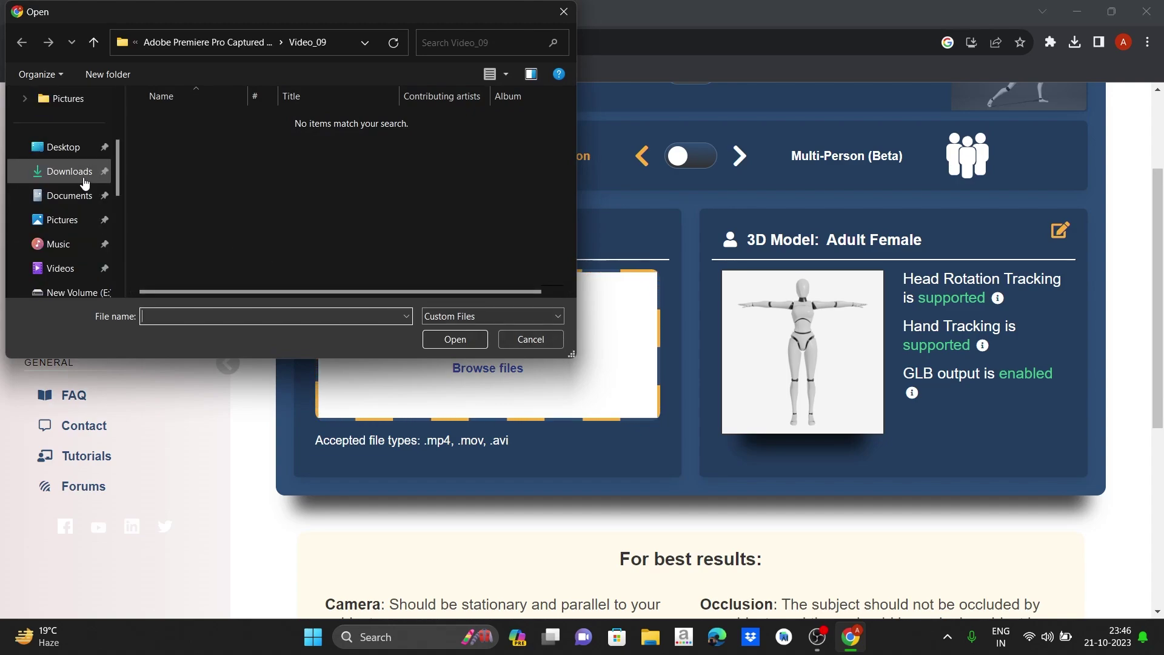
left_click(85, 181)
left_click(309, 136)
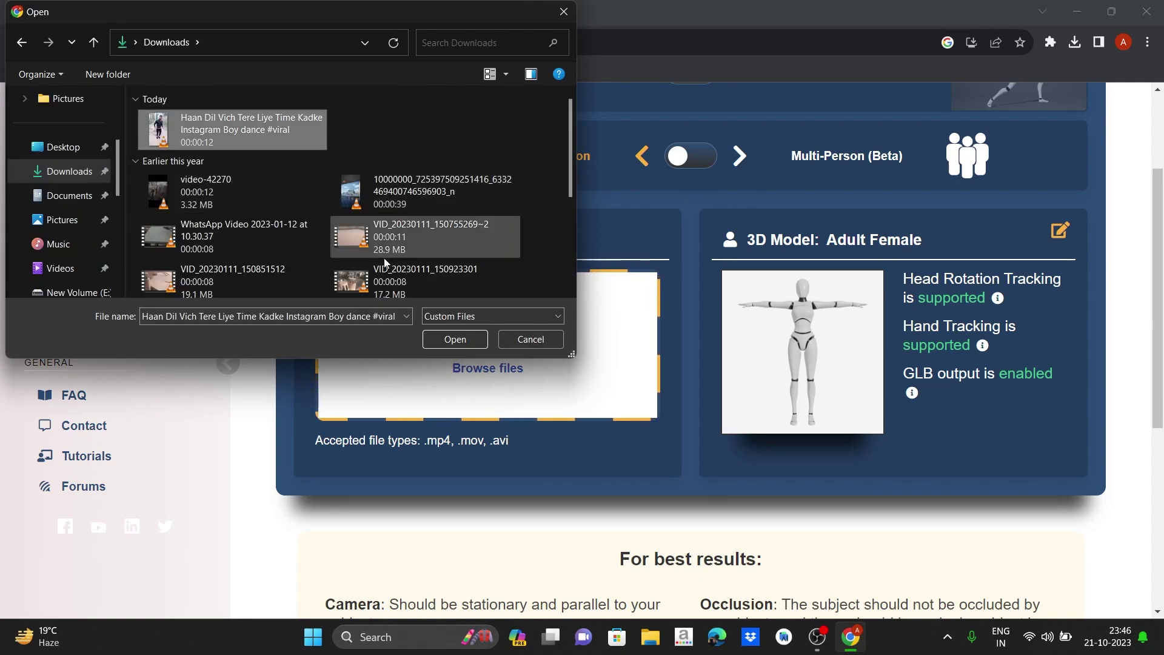
left_click(445, 343)
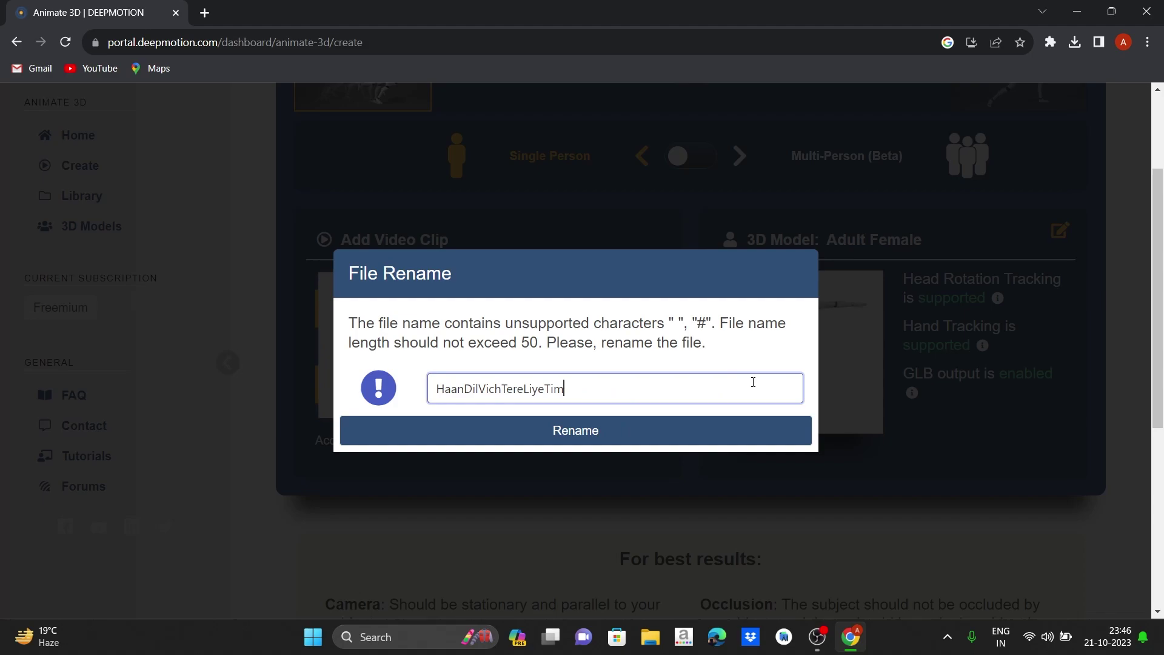
left_click(691, 431)
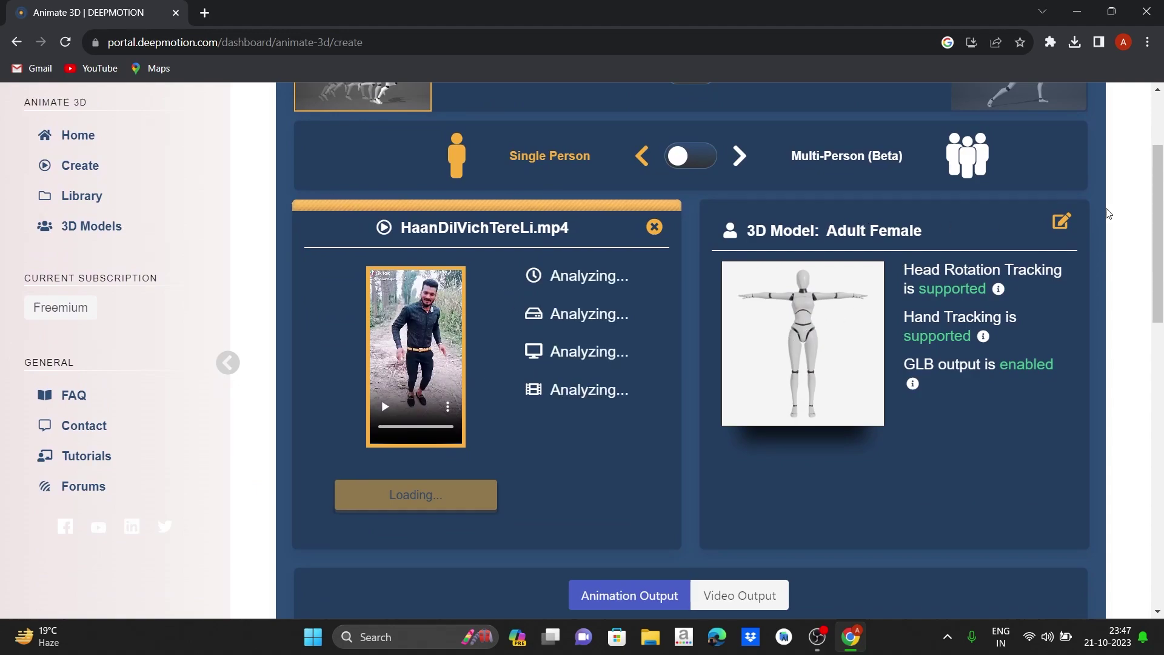
Browse the account characters and change the 3D model to Young Male
left_click(1054, 224)
scroll(782, 329, "down", 5)
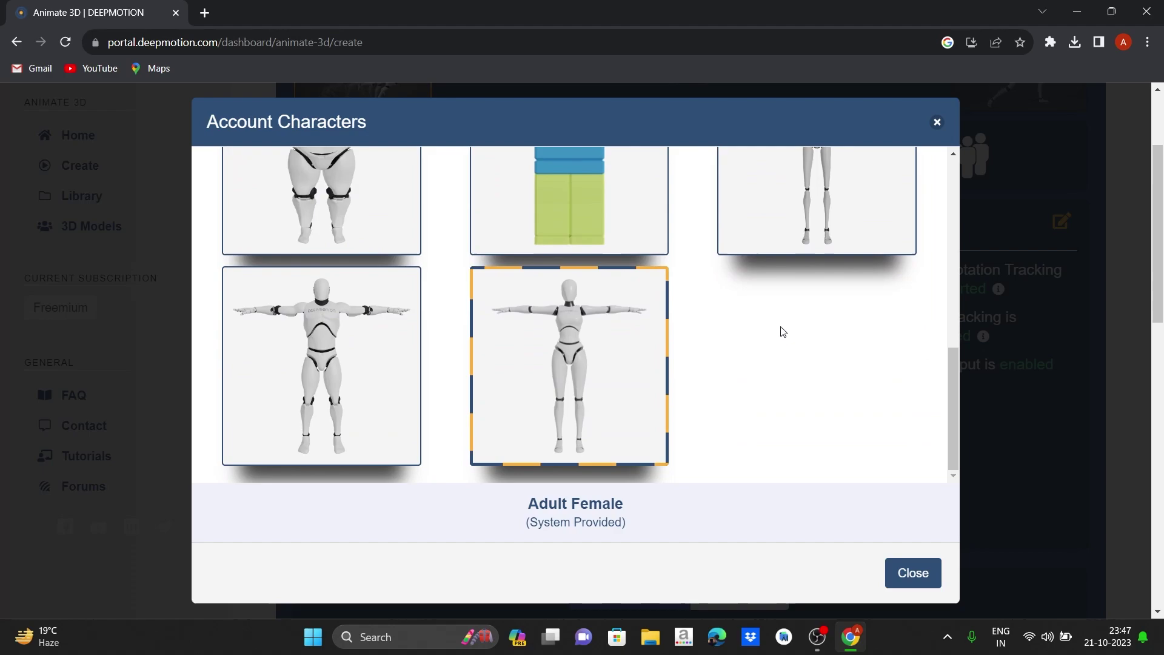
scroll(782, 329, "up", 10)
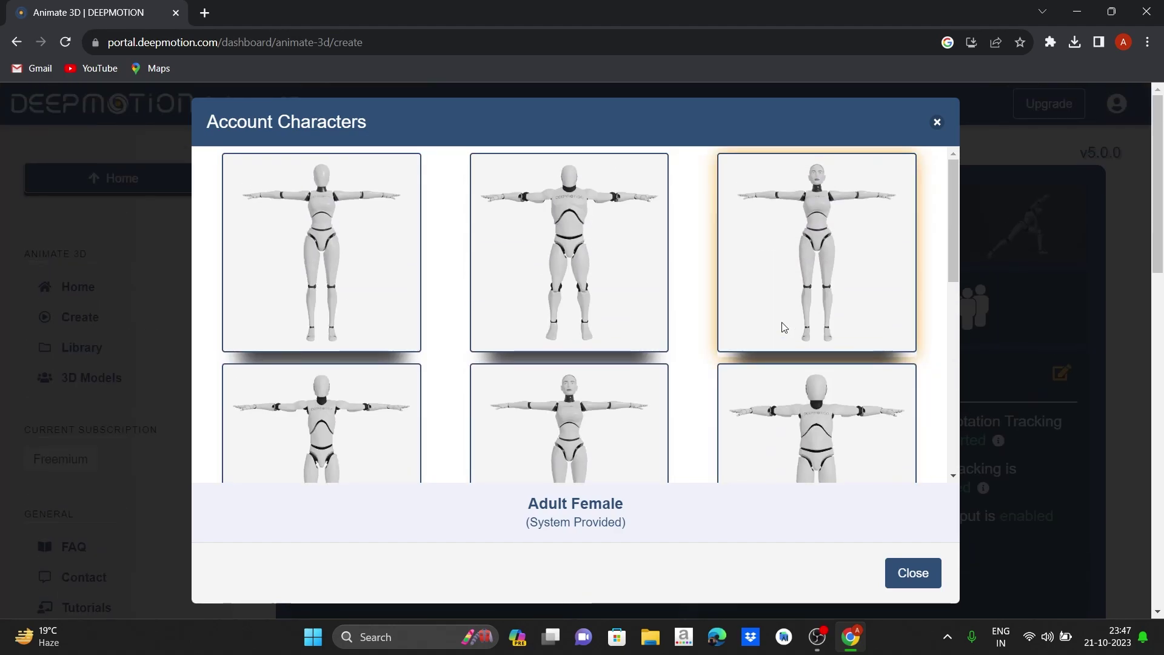
scroll(782, 328, "down", 10)
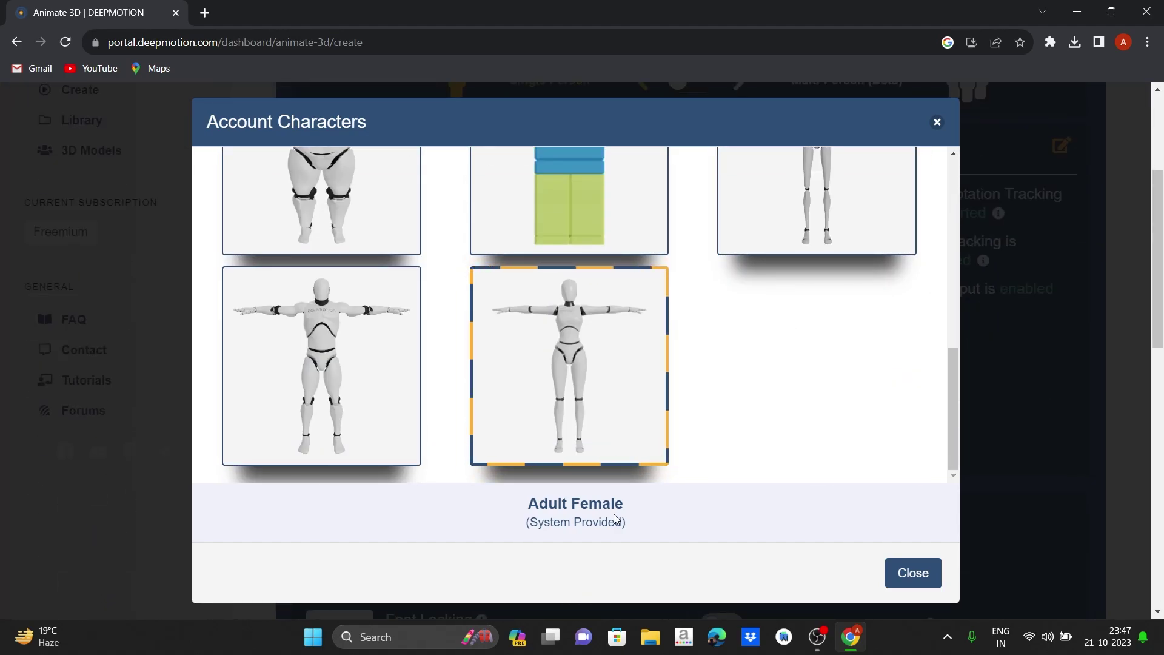
scroll(735, 374, "up", 10)
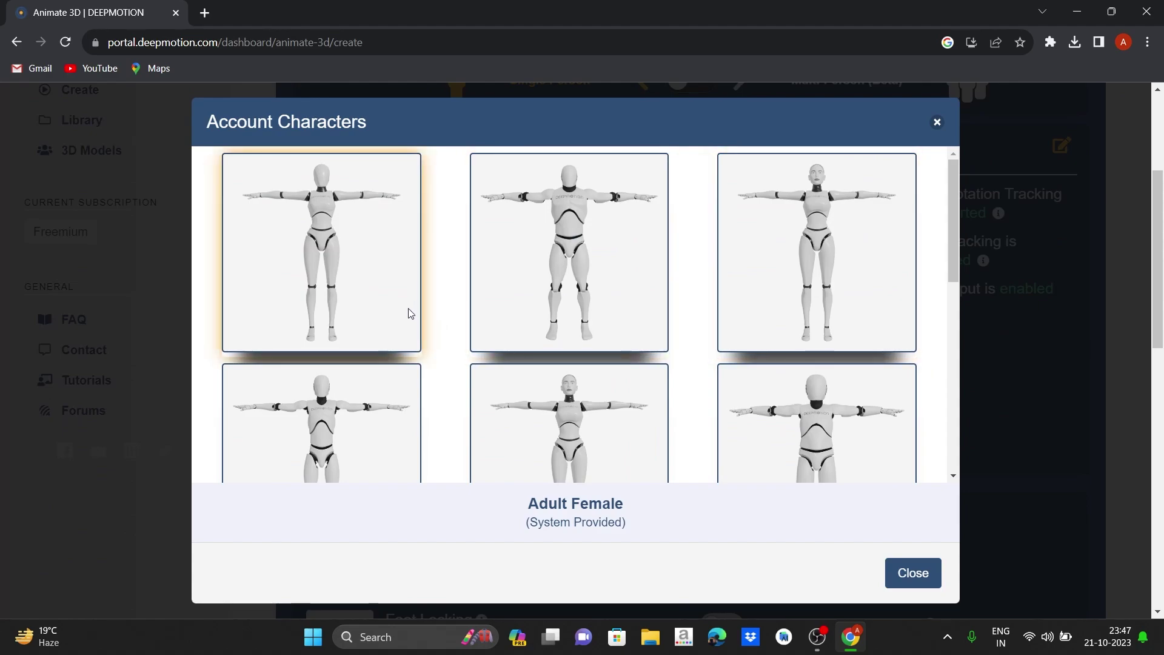
scroll(410, 313, "down", 3)
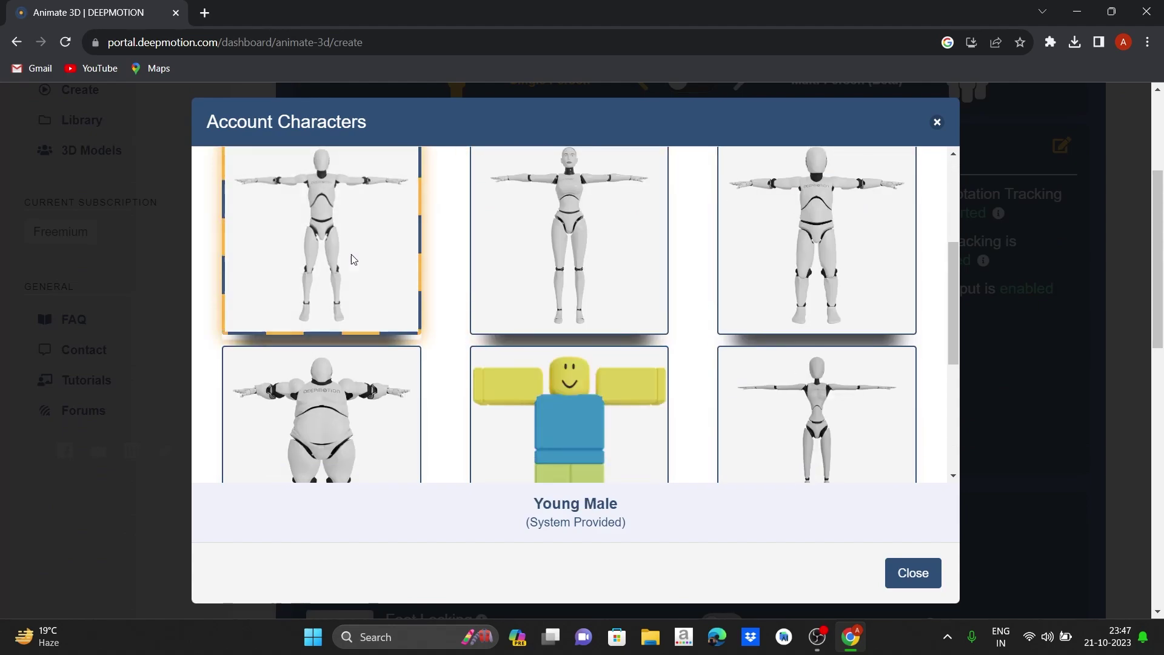
scroll(728, 473, "up", 4)
scroll(414, 386, "down", 3)
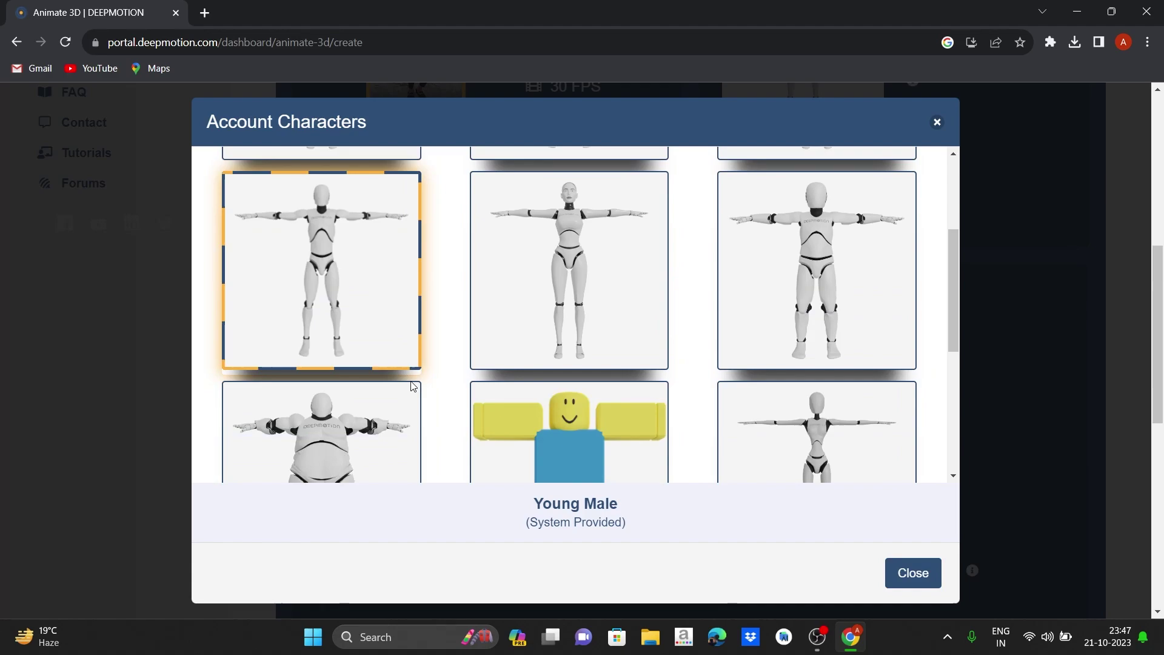
left_click(340, 279)
scroll(900, 271, "up", 4)
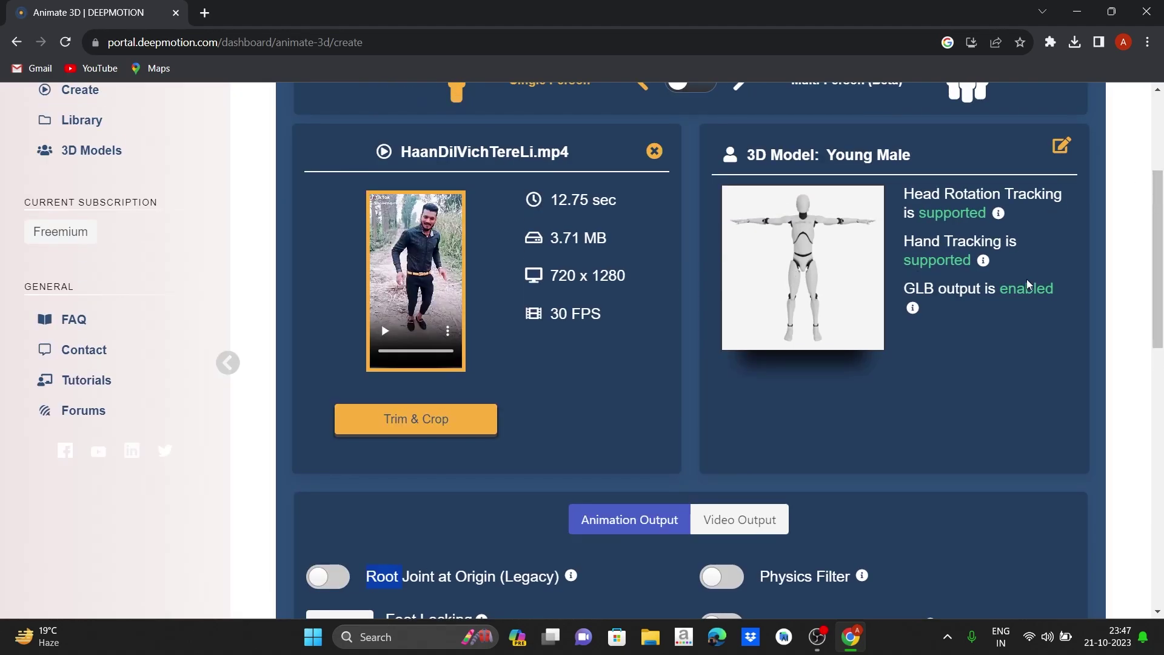
Review the job settings and enable Head Rotation Tracking for the animation output
scroll(1006, 321, "down", 6)
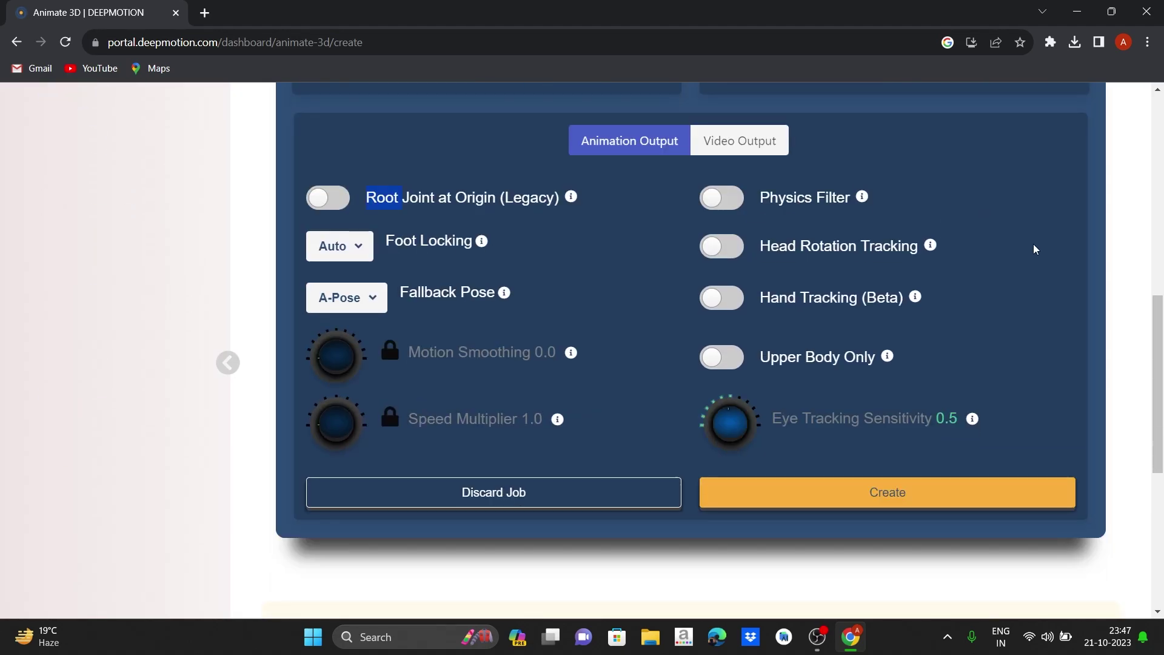
scroll(1033, 244, "up", 8)
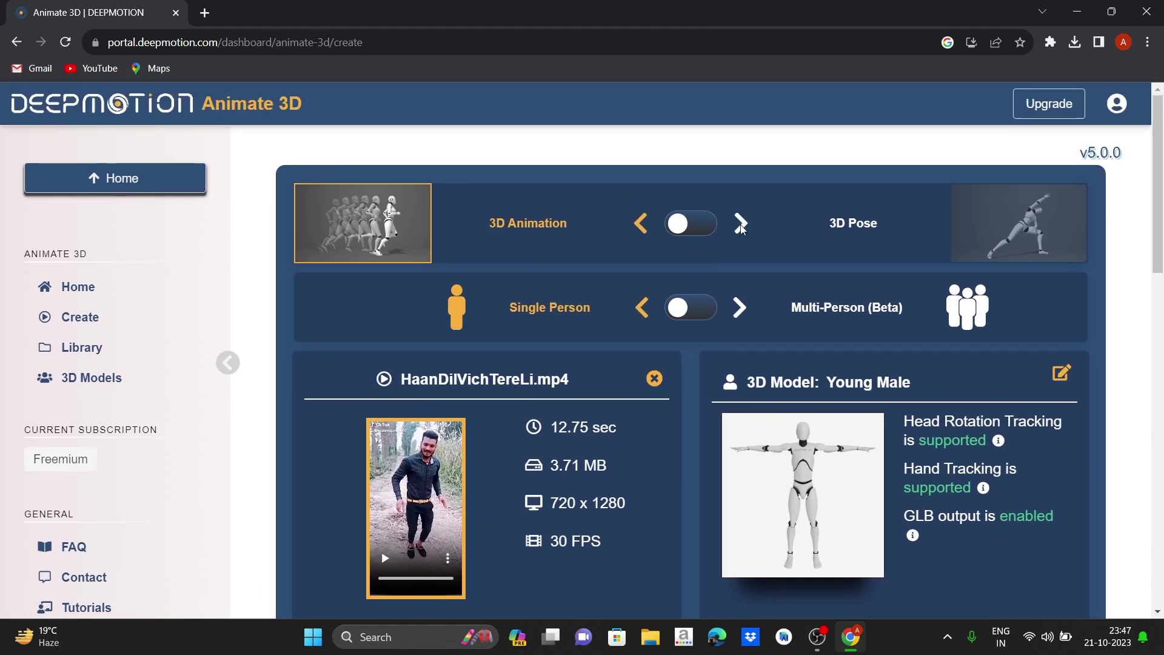
scroll(781, 261, "down", 10)
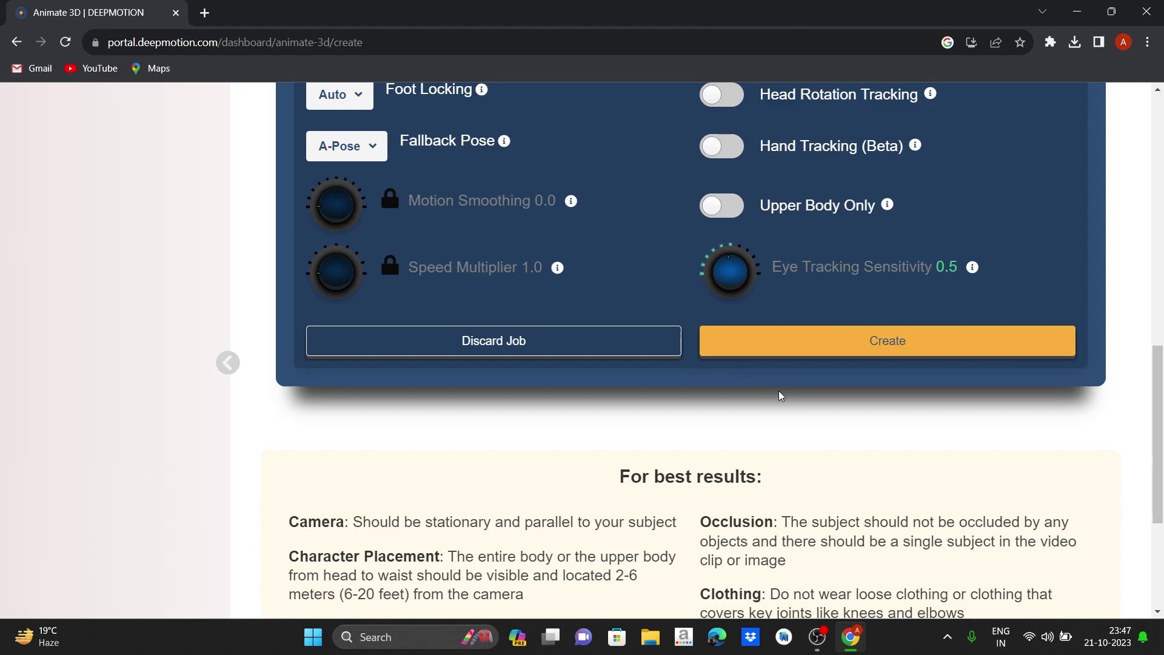
scroll(778, 388, "up", 4)
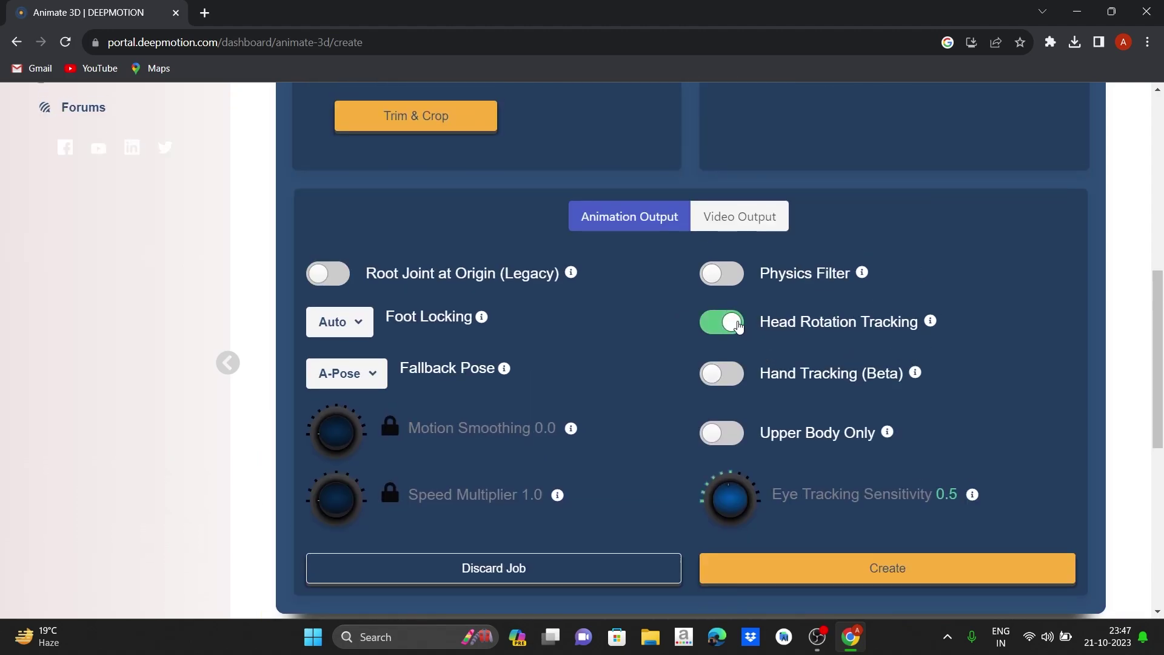
Display the video output settings of the animation job
left_click(739, 216)
scroll(638, 188, "down", 1)
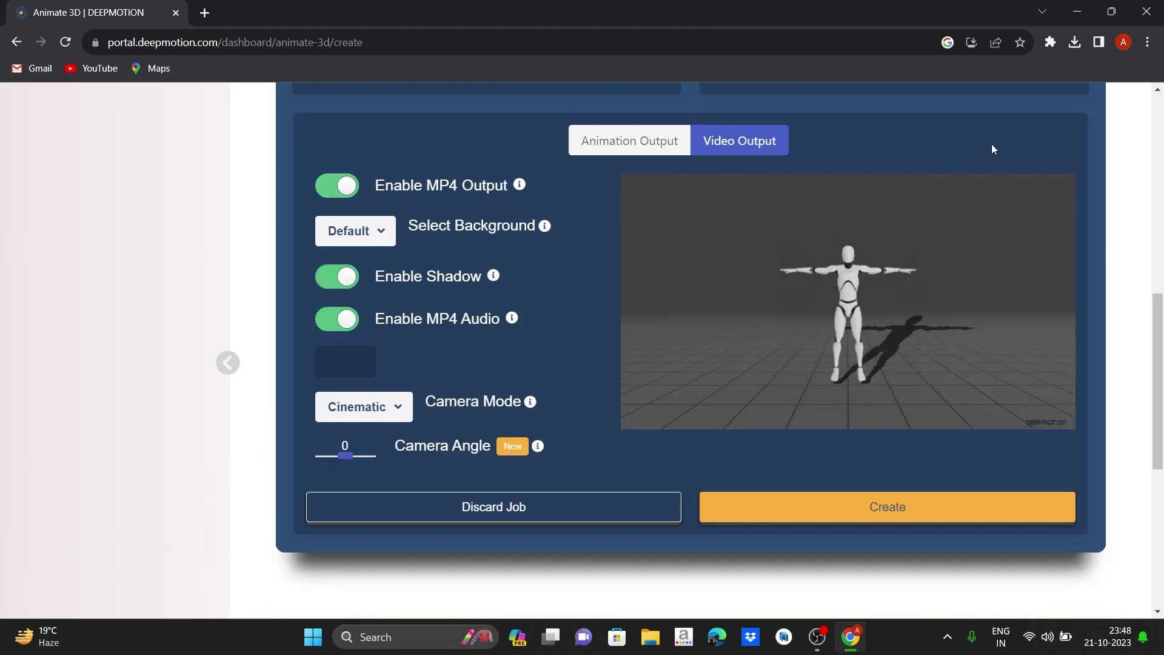
scroll(991, 149, "up", 2)
Try the Default With Original background for the video output
left_click(389, 389)
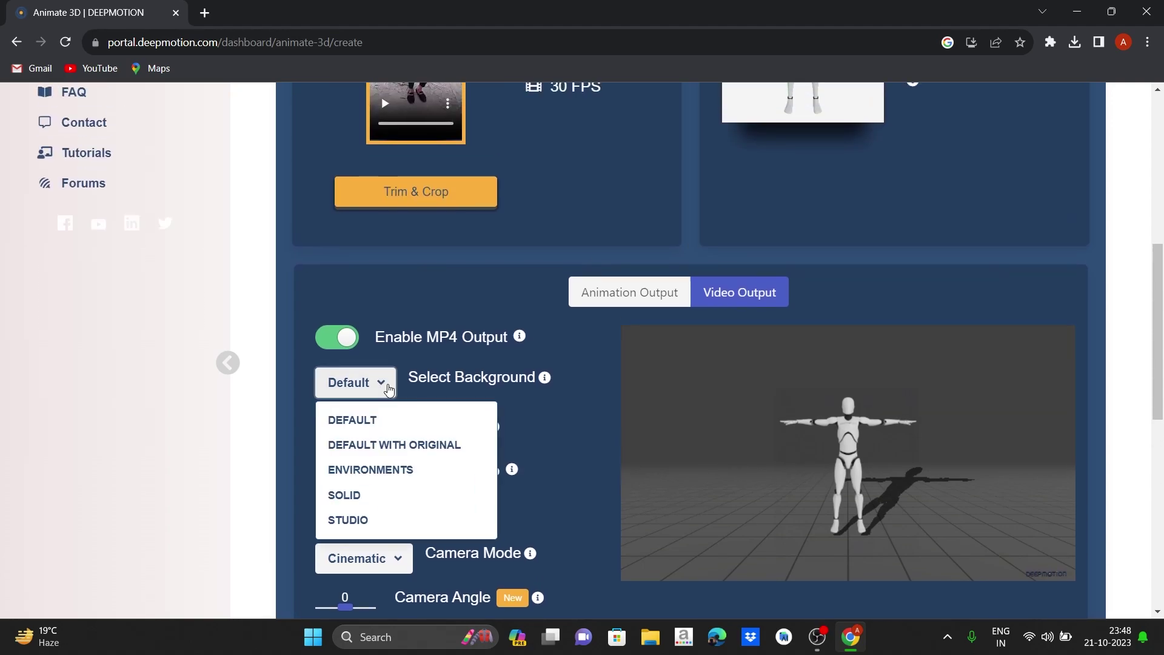
left_click(406, 446)
scroll(757, 391, "down", 1)
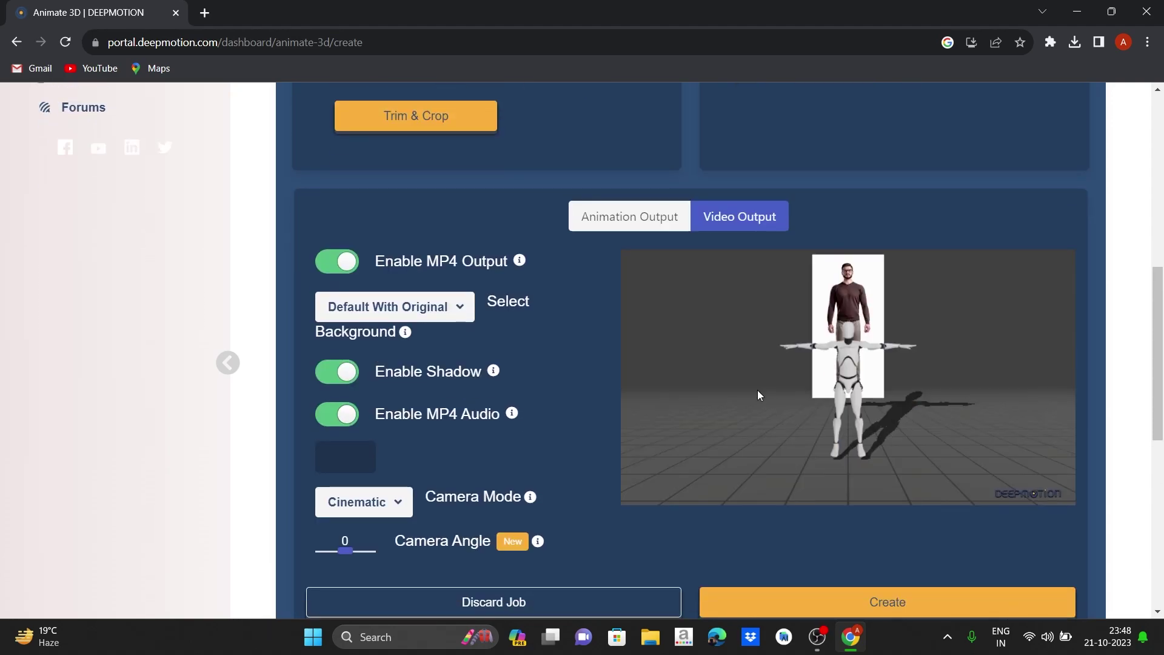
Switch the video background to Environments and page through the available scenes to the last one
left_click(401, 314)
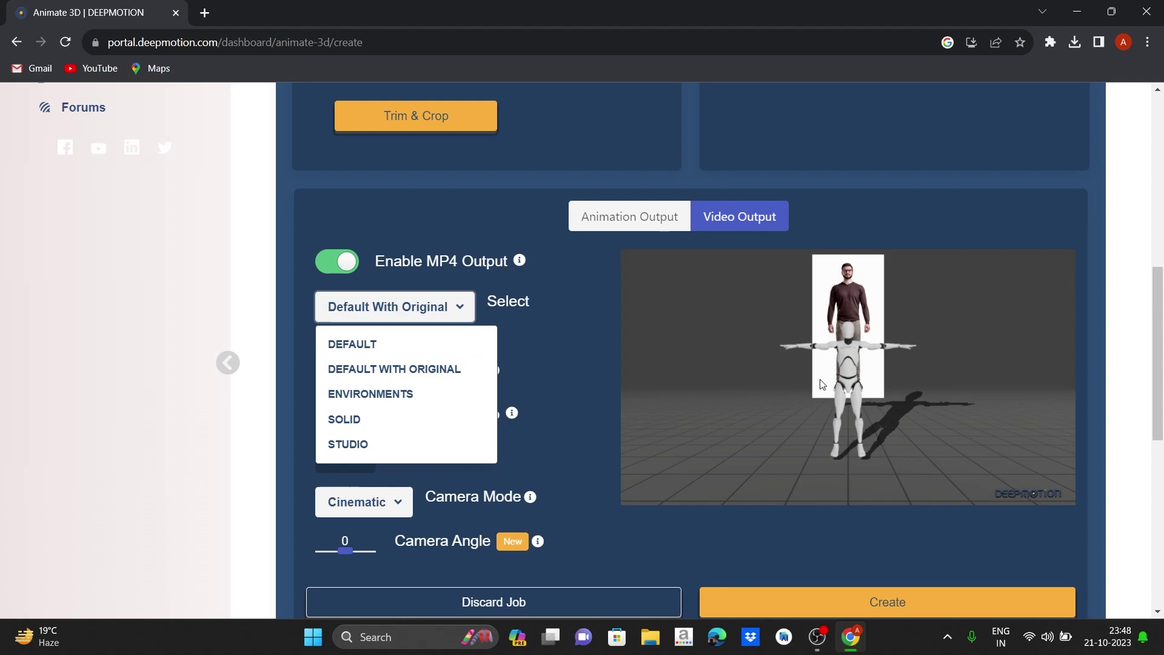
left_click(370, 394)
left_click(1057, 367)
left_click(1061, 367)
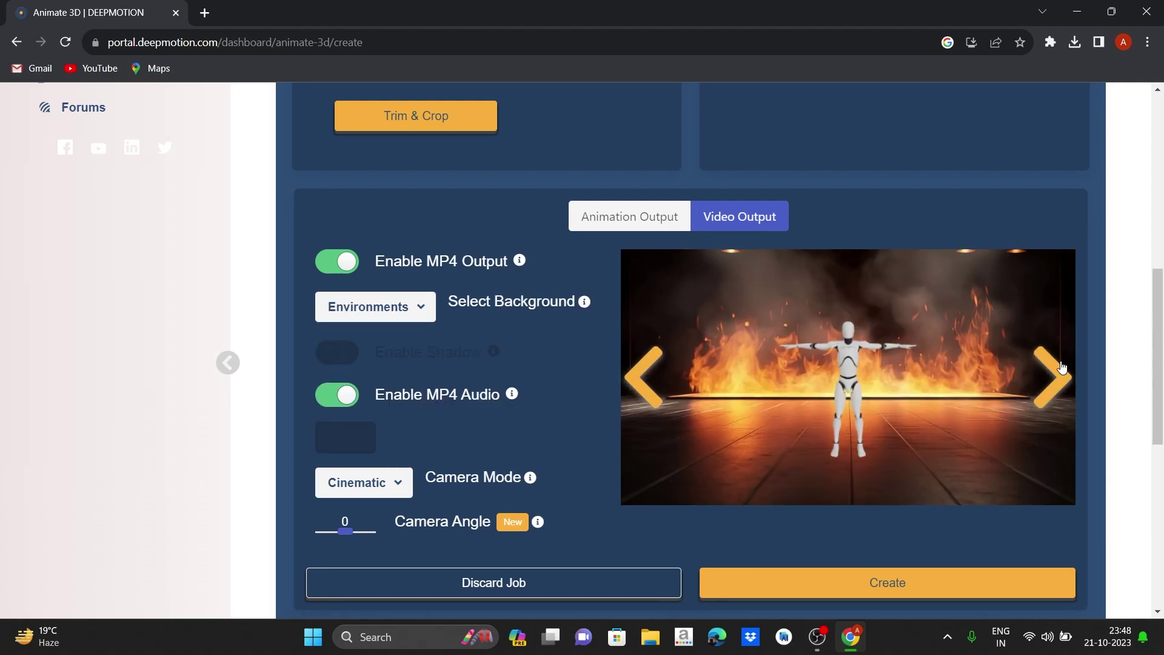
left_click(1058, 366)
left_click(1058, 367)
left_click(1058, 367)
left_click(1057, 367)
left_click(1057, 366)
left_click(1058, 367)
Try the Solid and Studio backgrounds for the video output and change the Studio background color
left_click(424, 315)
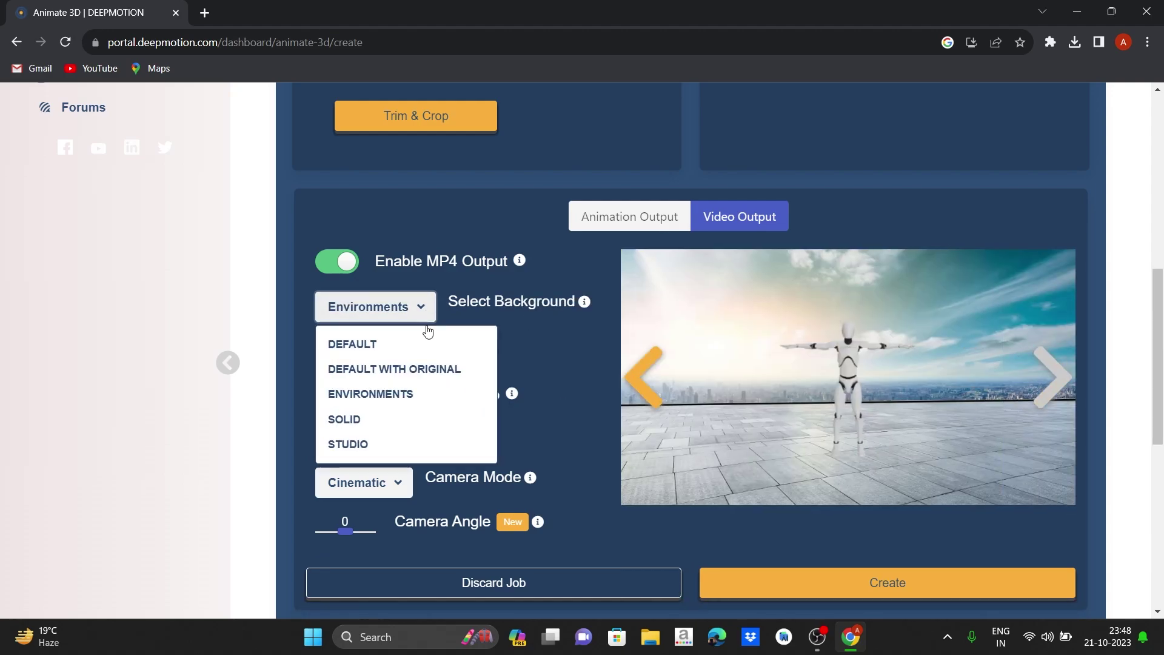
left_click(343, 419)
left_click(342, 306)
left_click(348, 444)
left_click(345, 436)
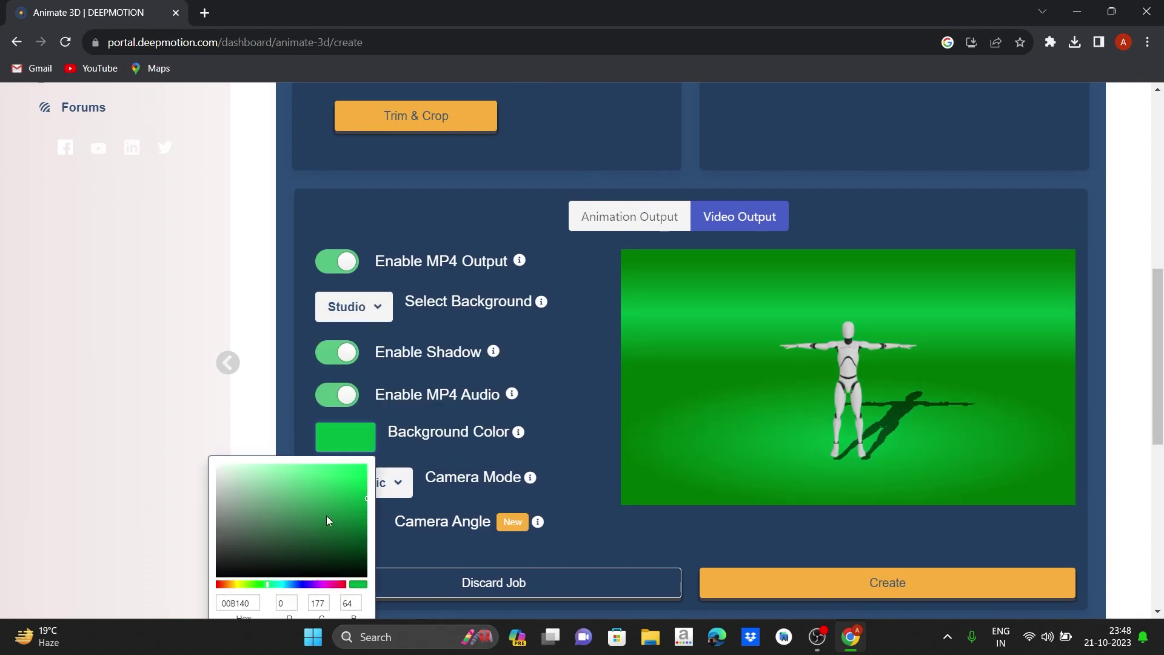
left_click_drag(326, 520, 257, 523)
Set the video background to Default and look through the Camera Mode options
left_click(354, 306)
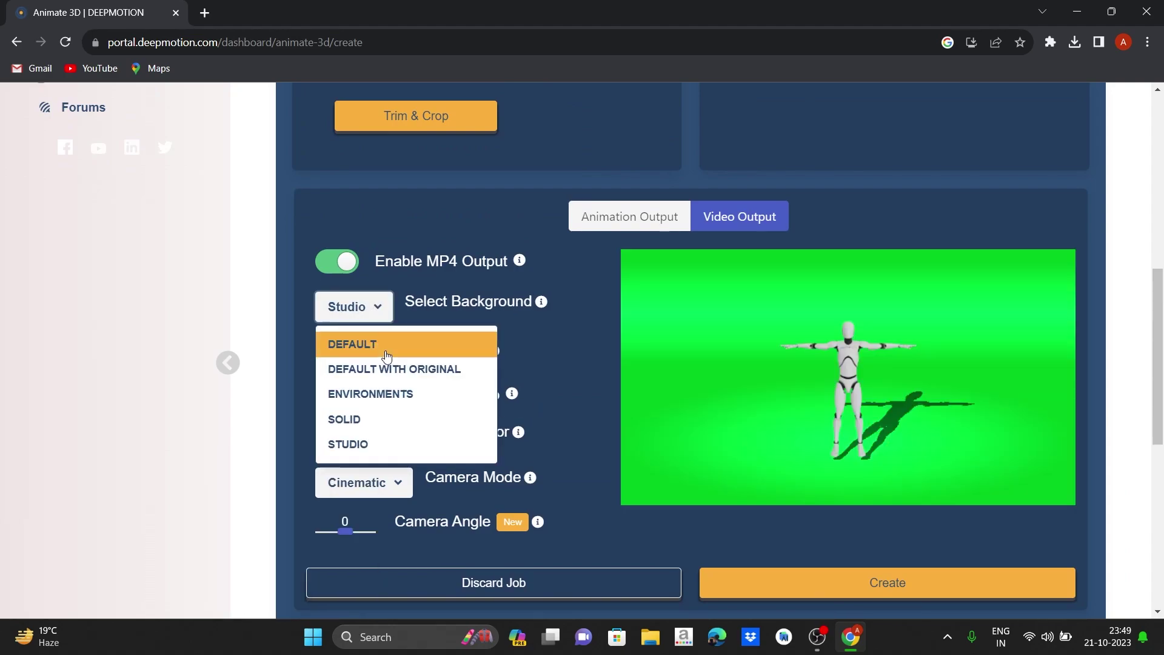
left_click(387, 355)
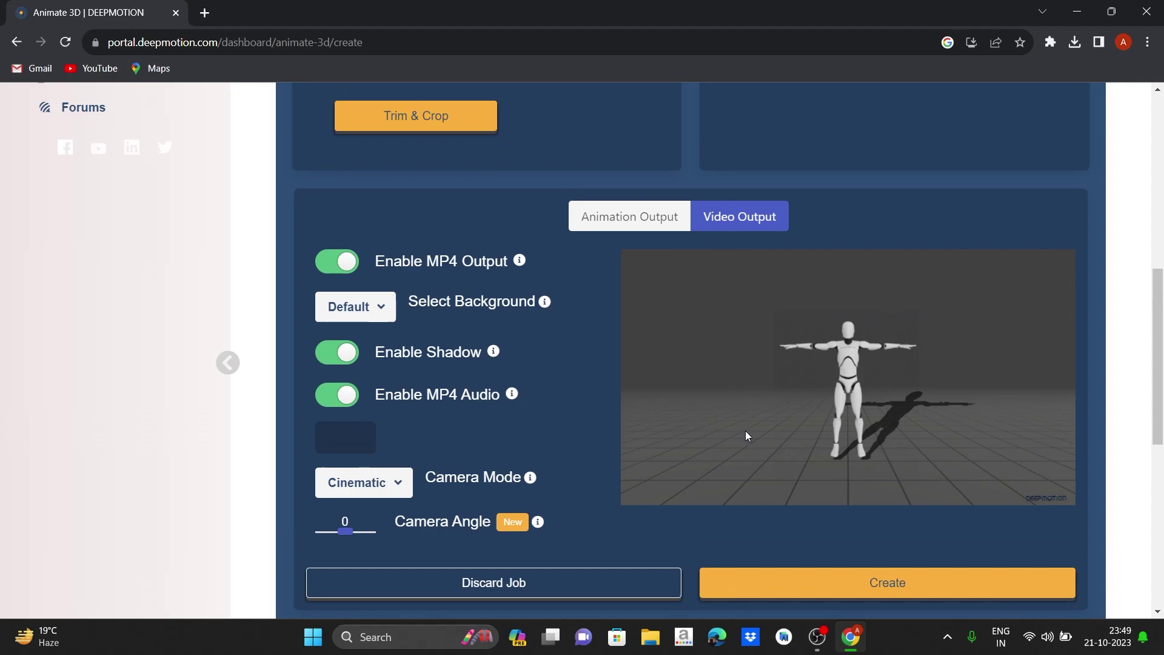
left_click(330, 487)
left_click(380, 494)
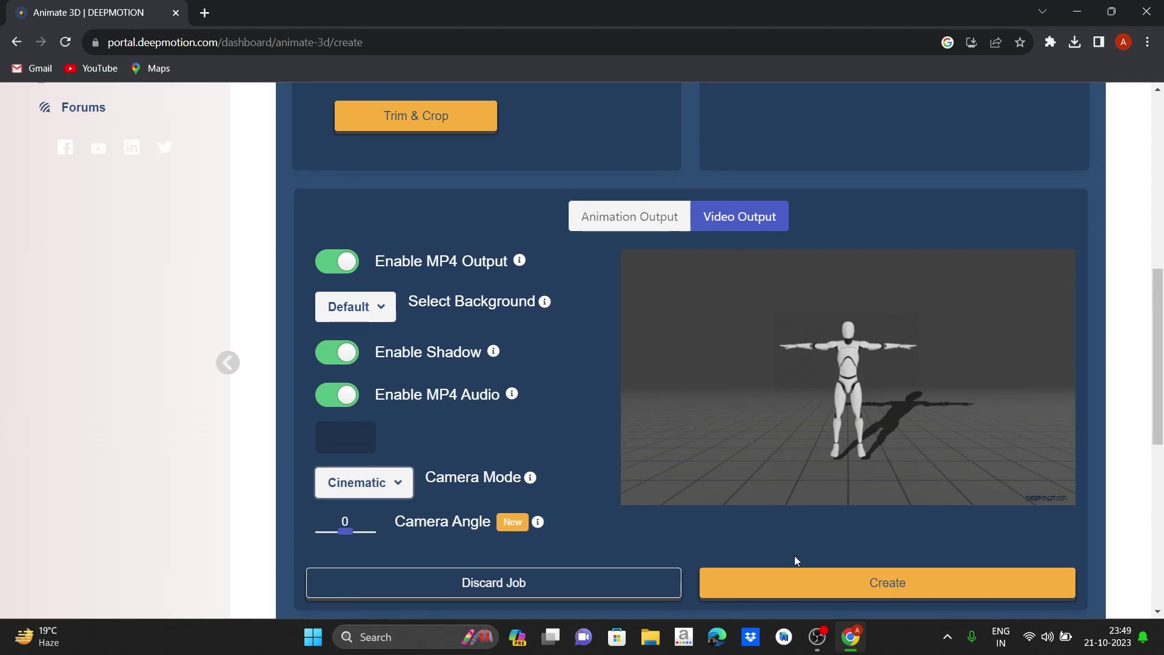
Check the animation settings in the job confirmation, return to the settings and enable Head Rotation Tracking for the animation output
left_click(799, 579)
scroll(596, 480, "down", 3)
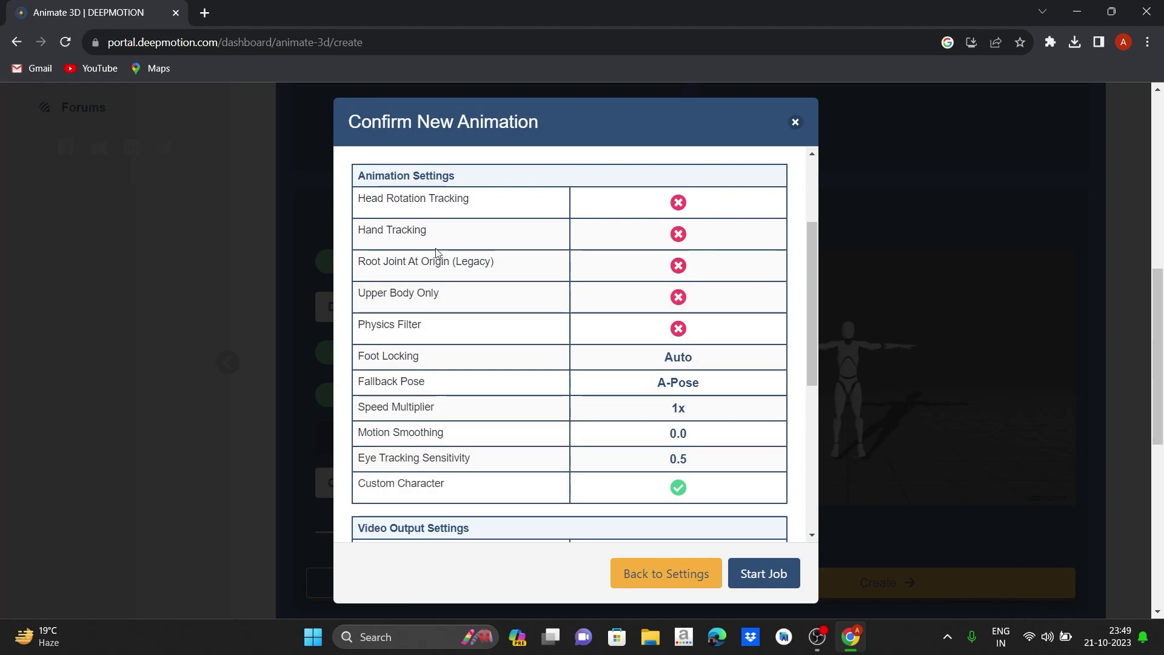
left_click(863, 113)
scroll(776, 164, "down", 1)
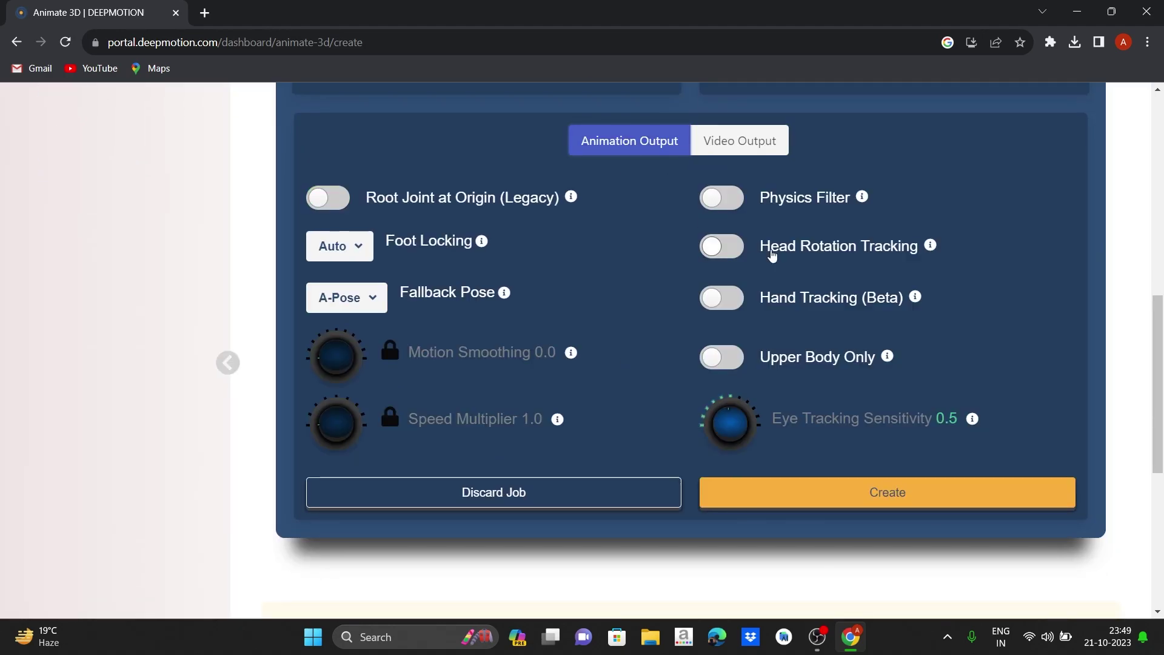
Create the animation, review its animation, video output and format settings in the confirmation summary, and start the job
left_click(870, 490)
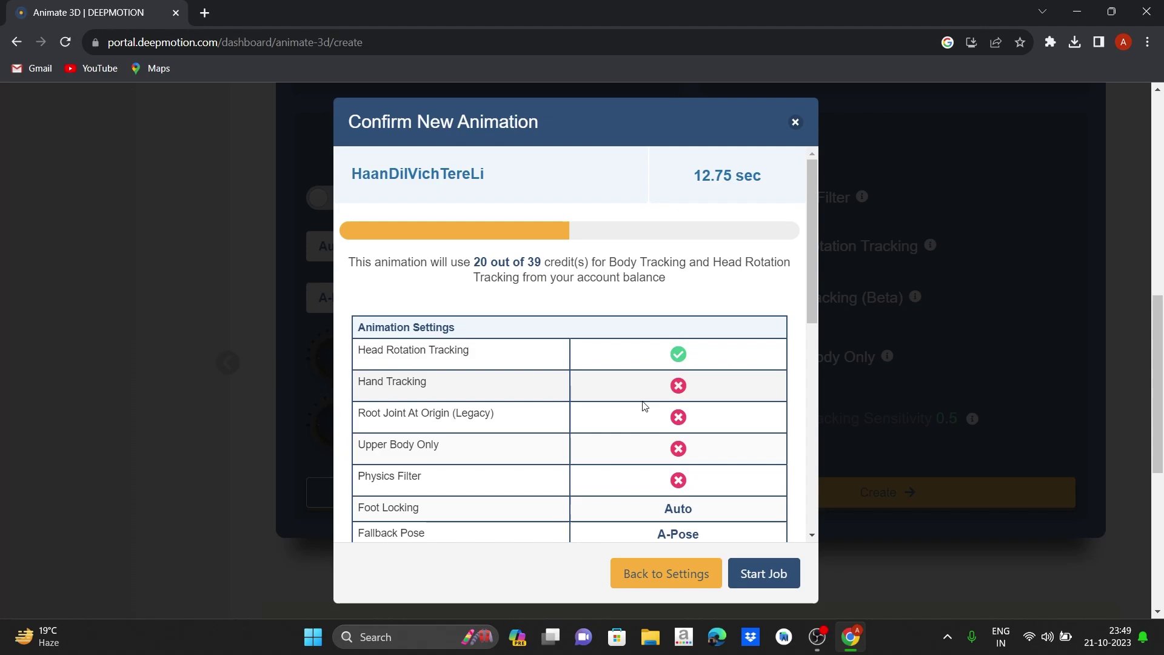
scroll(642, 406, "down", 3)
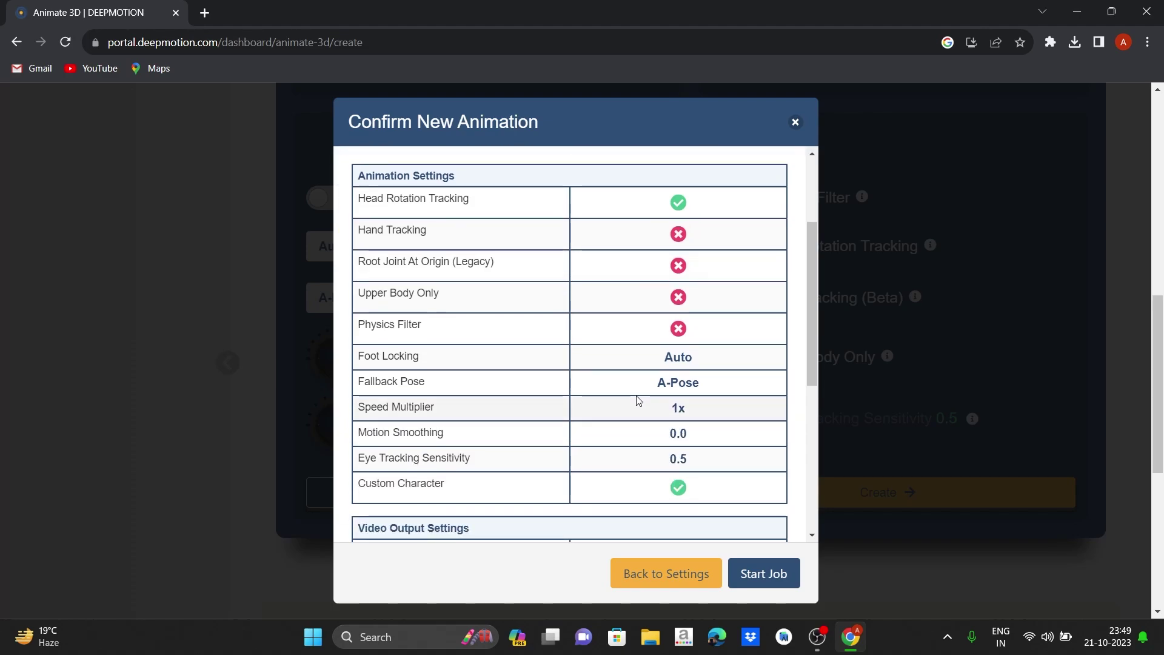
scroll(623, 436, "down", 5)
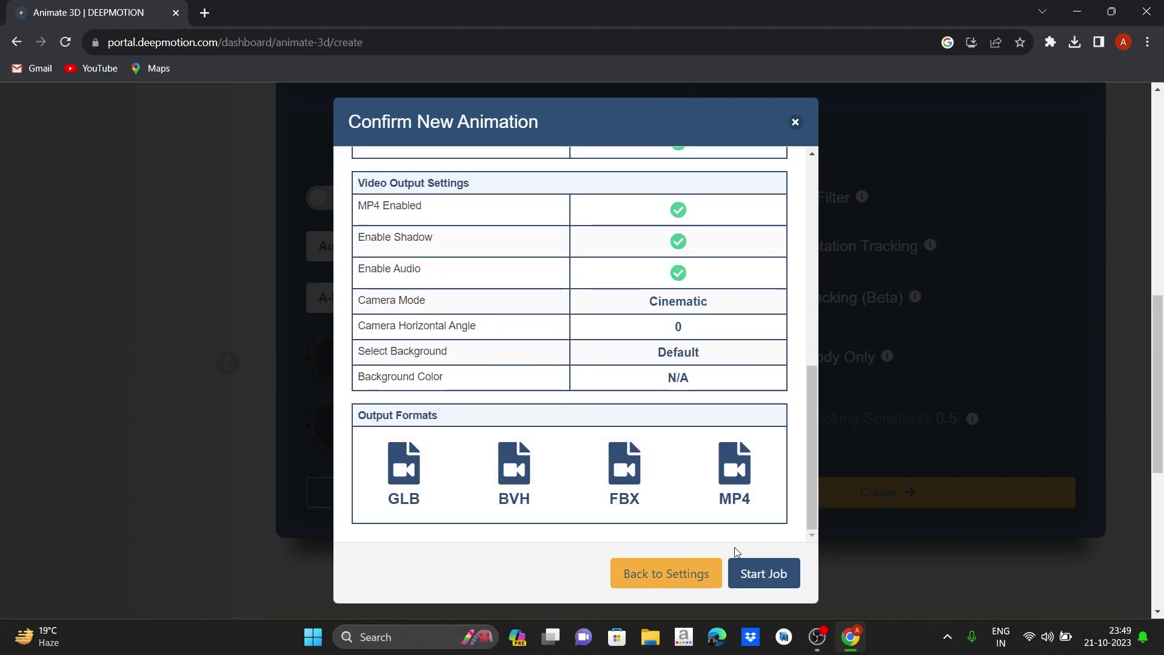
left_click(764, 573)
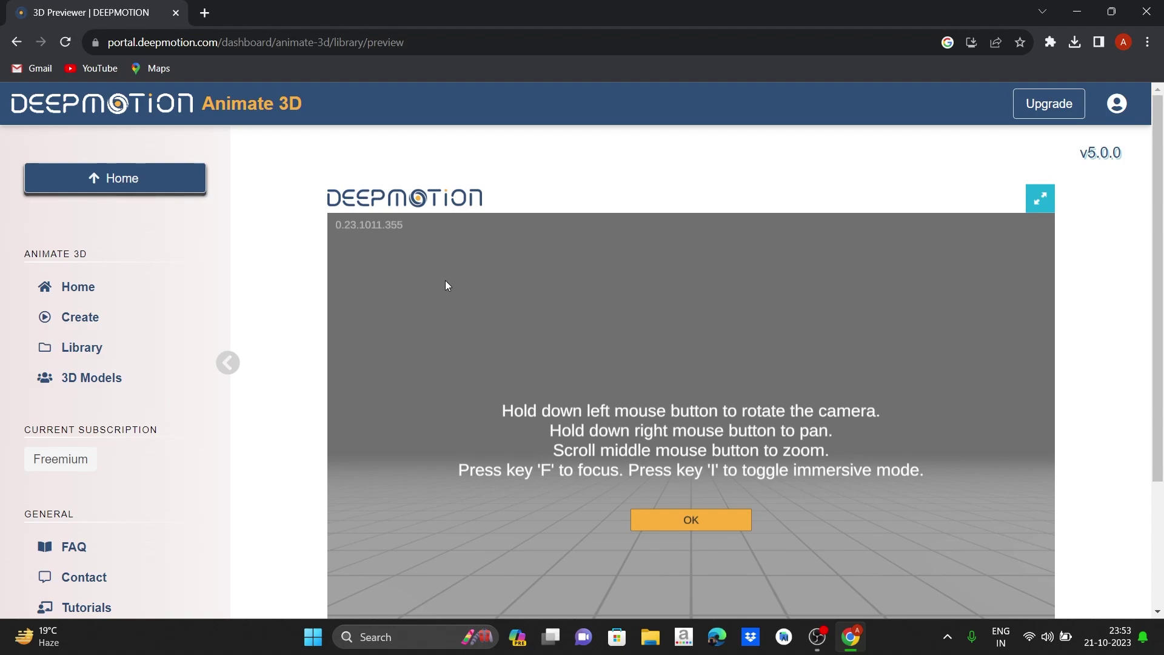
Dismiss the 3D preview's control instructions and replay the generated animation from the first frame
scroll(1103, 358, "down", 3)
scroll(1107, 353, "up", 1)
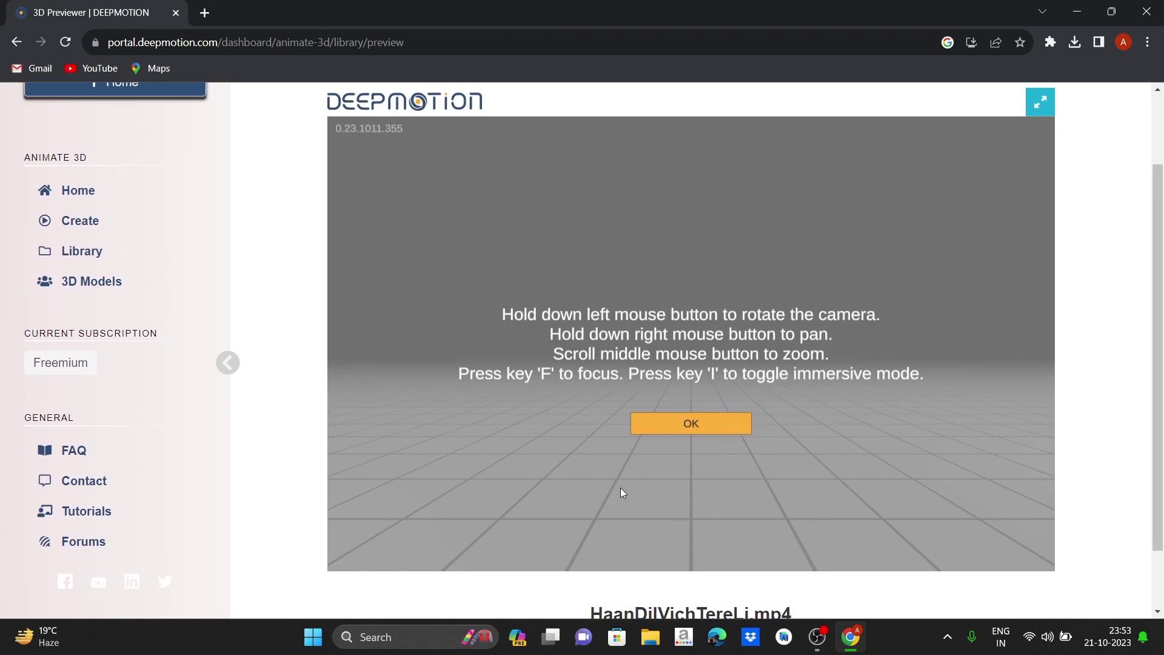
left_click(705, 423)
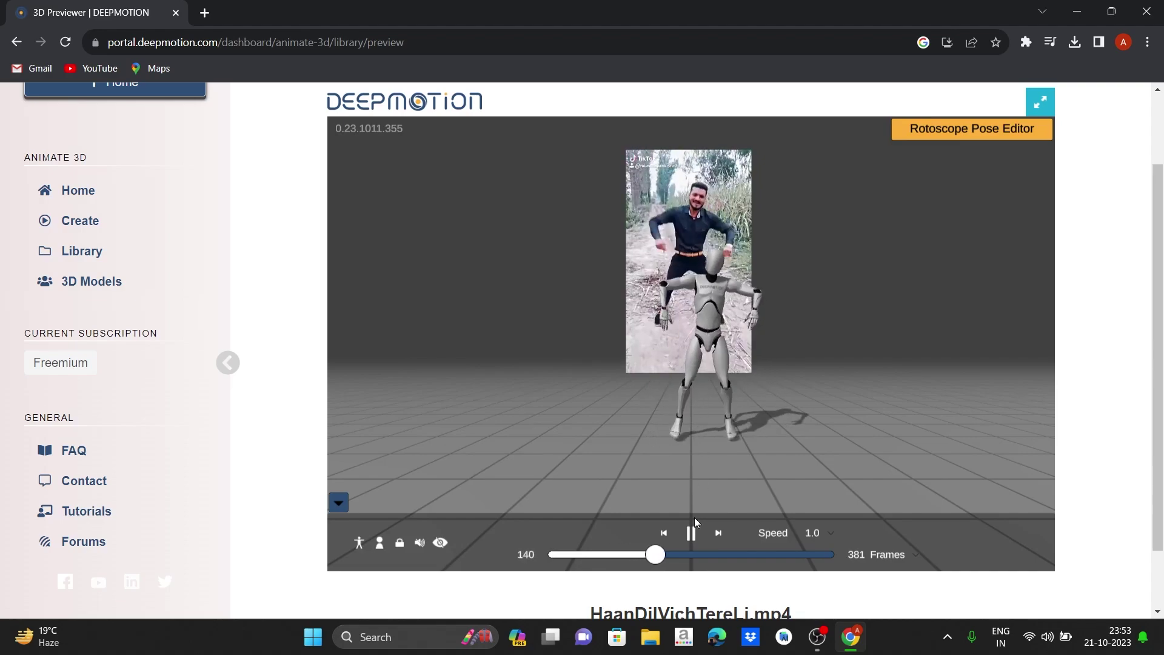
left_click(690, 533)
left_click_drag(675, 554, 518, 550)
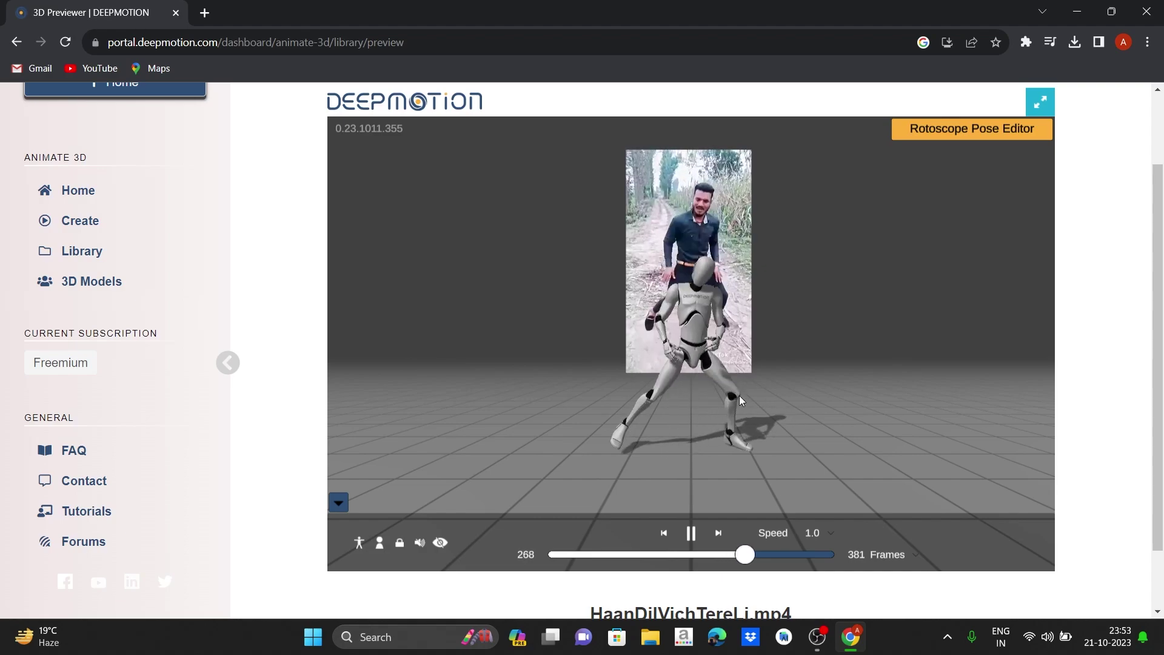
Inspect the dancing character beside the source video from an angle and at close range during playback
left_click_drag(740, 396, 782, 410)
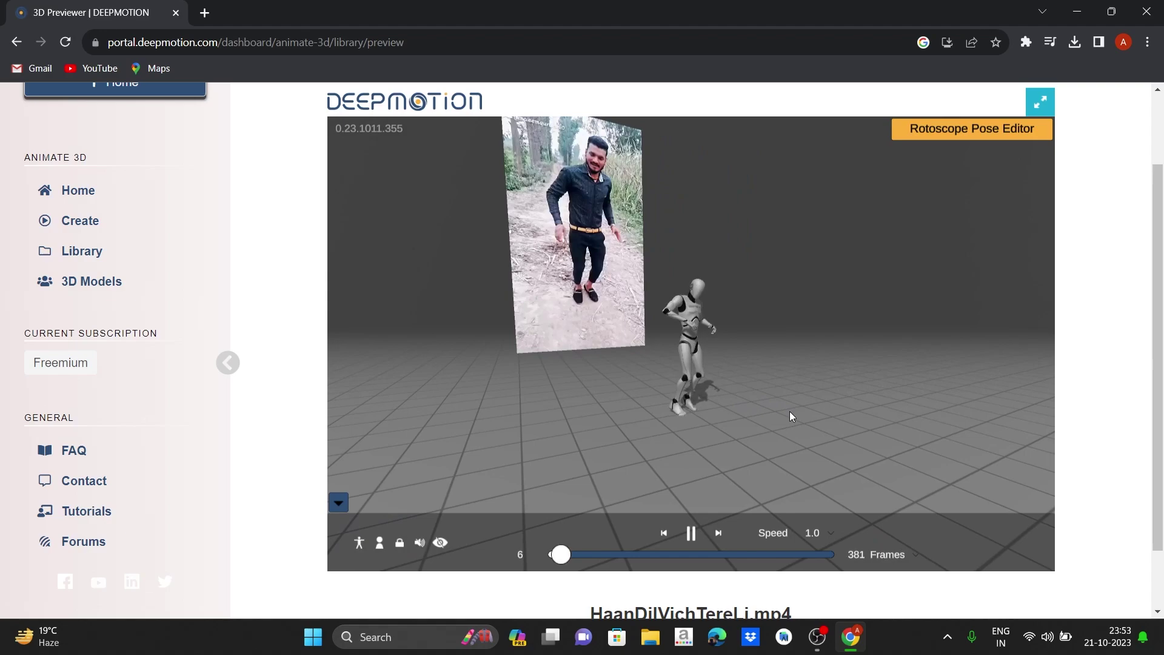
scroll(789, 411, "up", 5)
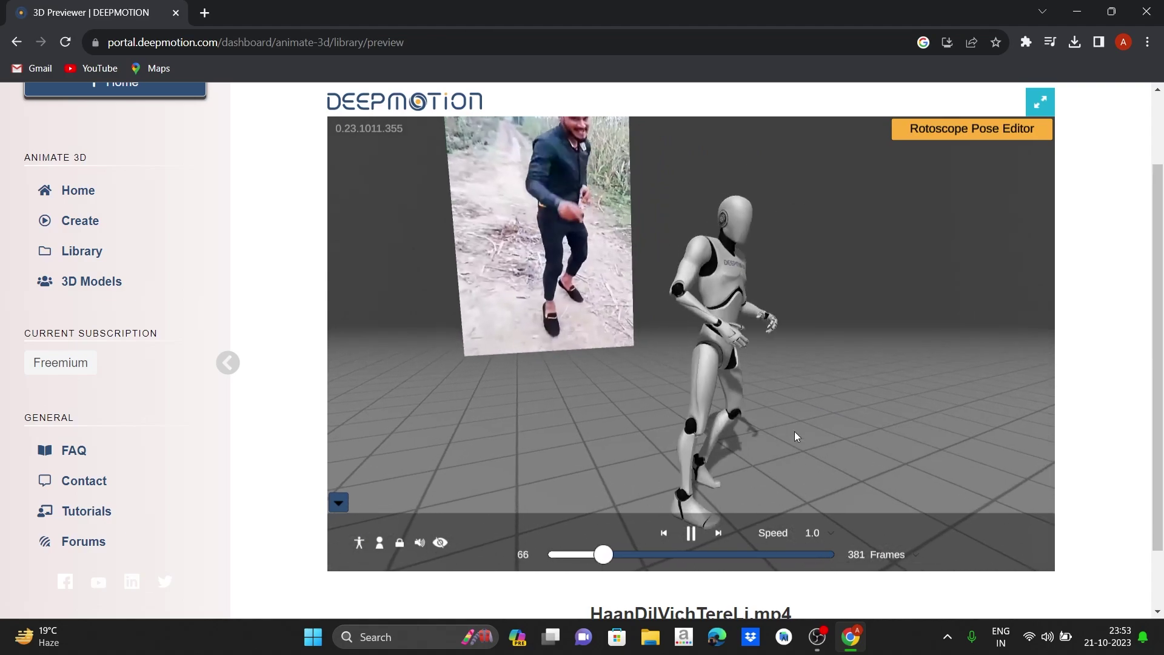
scroll(794, 431, "down", 5)
left_click_drag(727, 418, 719, 404)
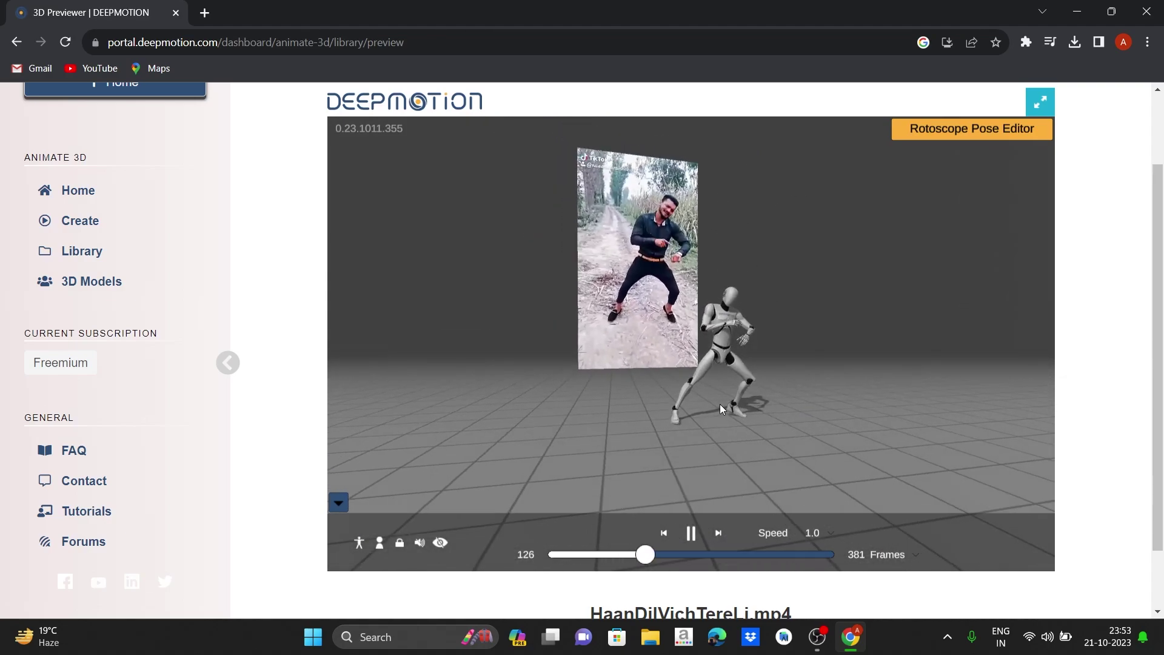
left_click(910, 556)
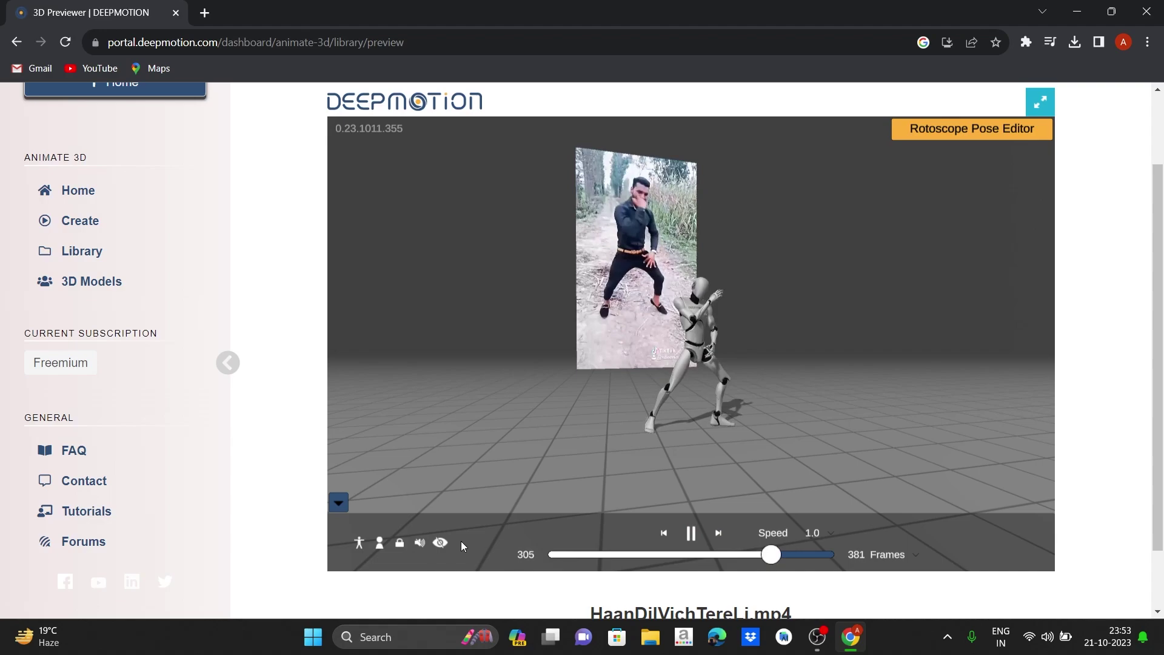
Hide the input video preview, show it again and pause the animation playback
left_click(439, 543)
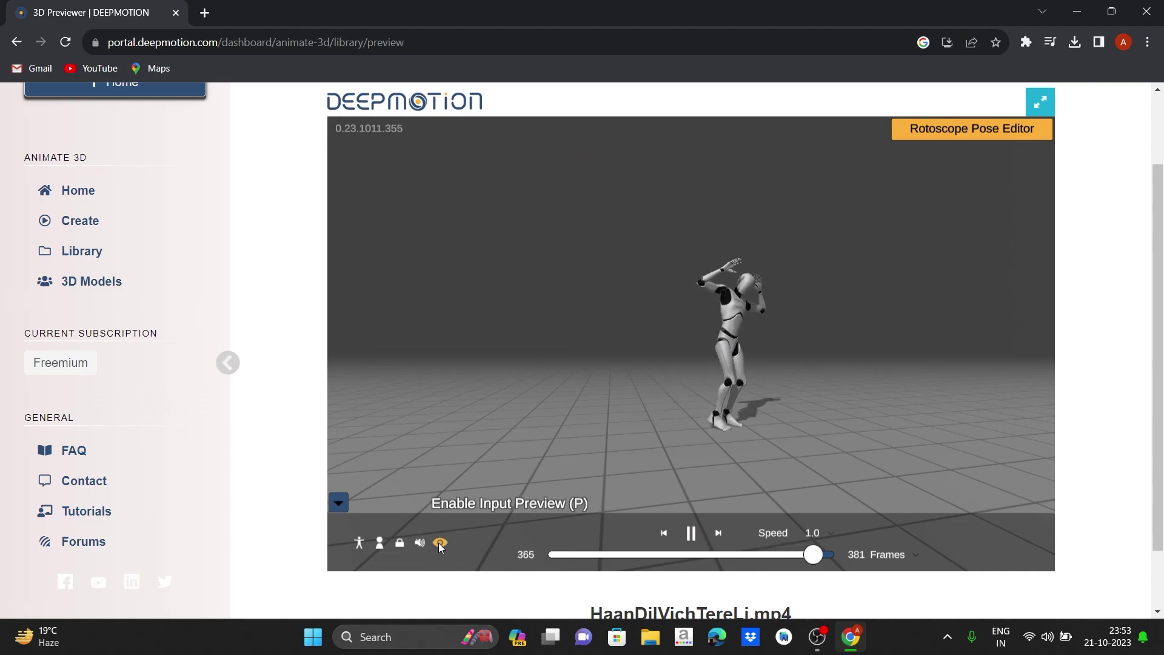
left_click(439, 542)
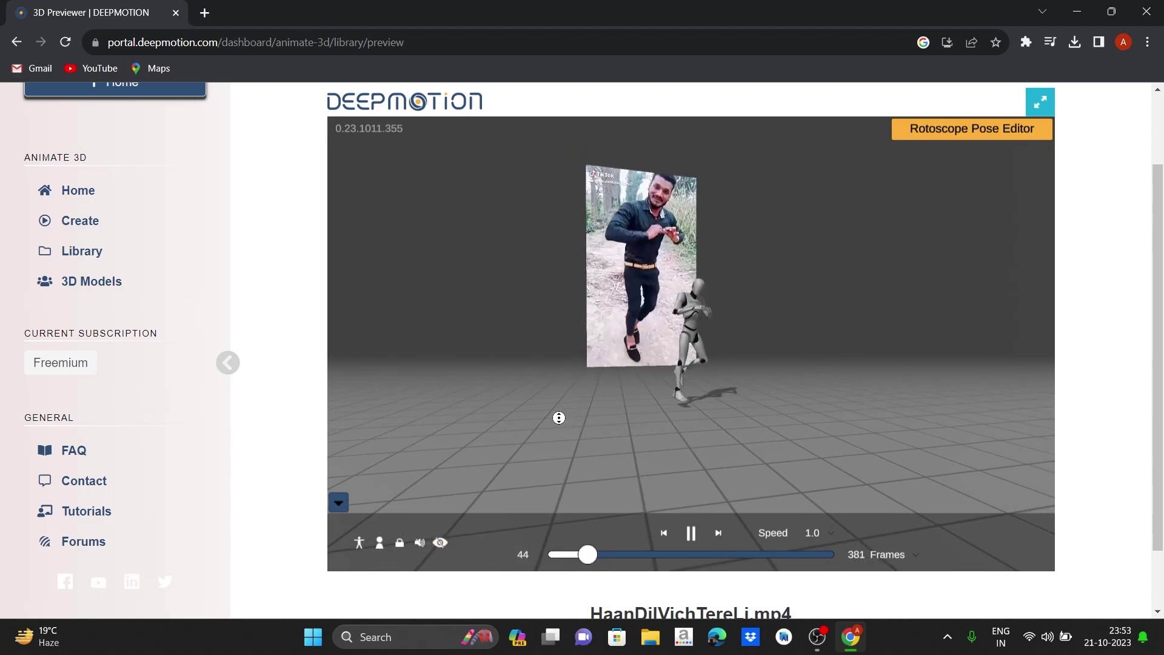
scroll(558, 417, "down", 1)
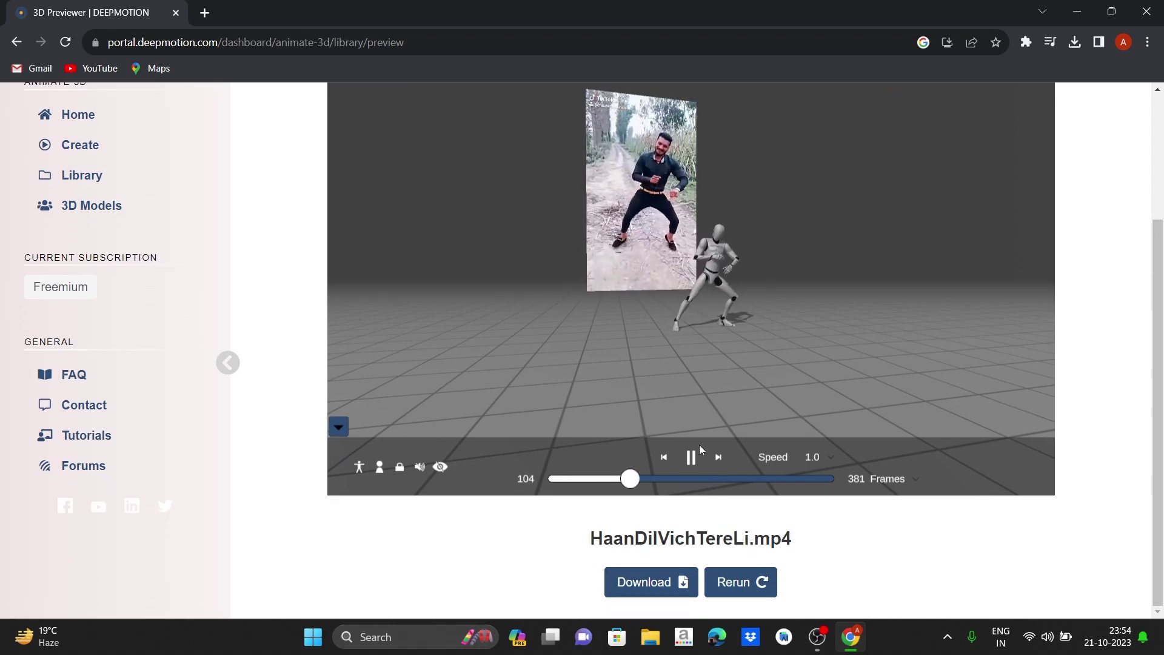
left_click(694, 455)
scroll(1124, 356, "up", 2)
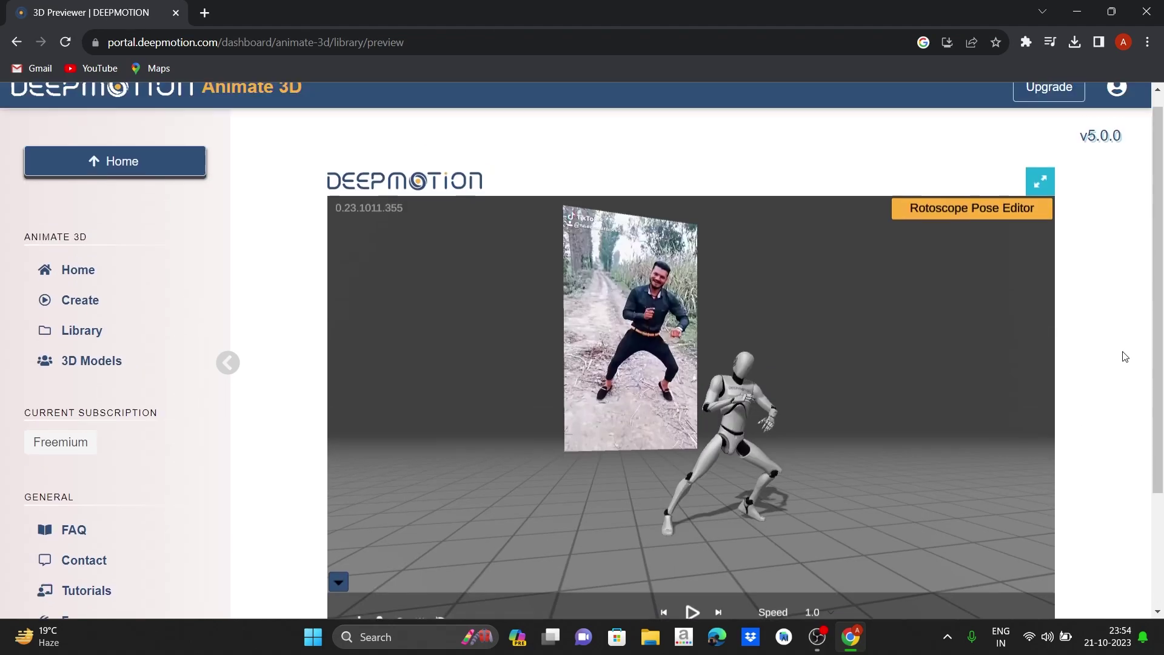
Download the finished Young Male animation in FBX format and check the browser's downloads
scroll(1121, 376, "down", 2)
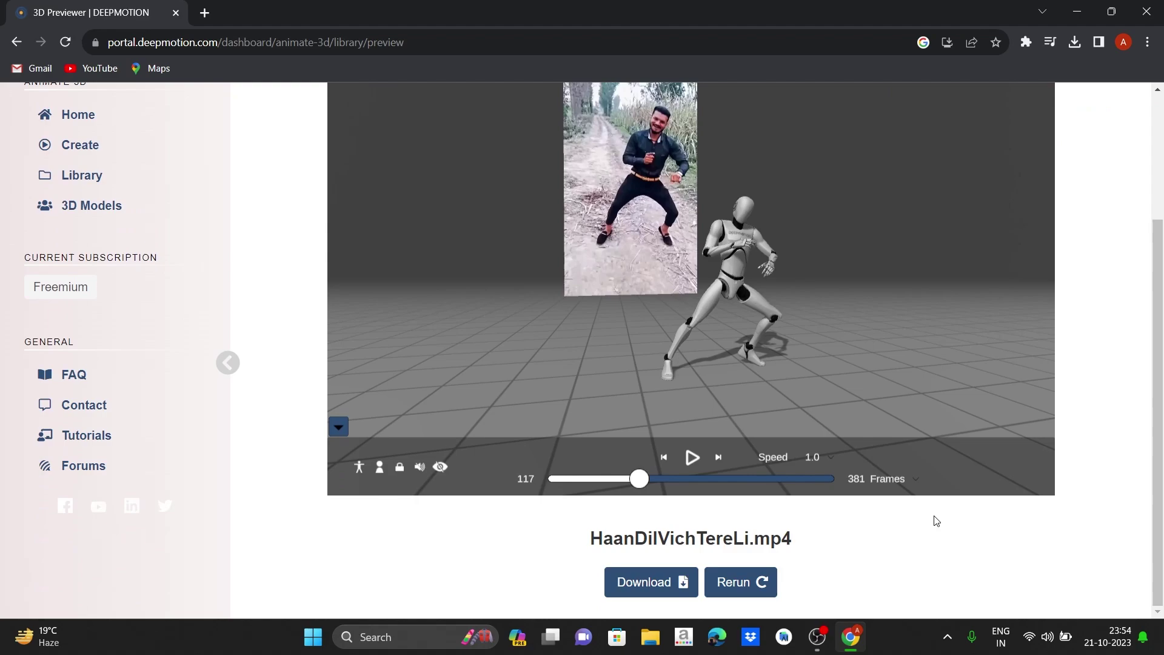
left_click(673, 580)
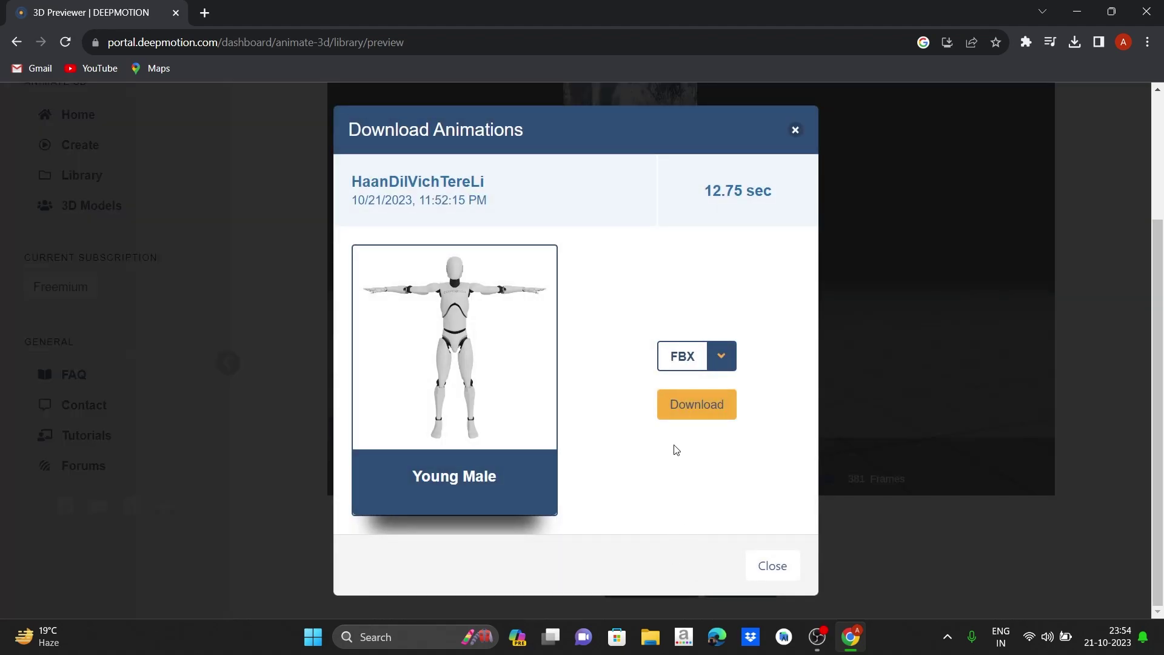
left_click(721, 357)
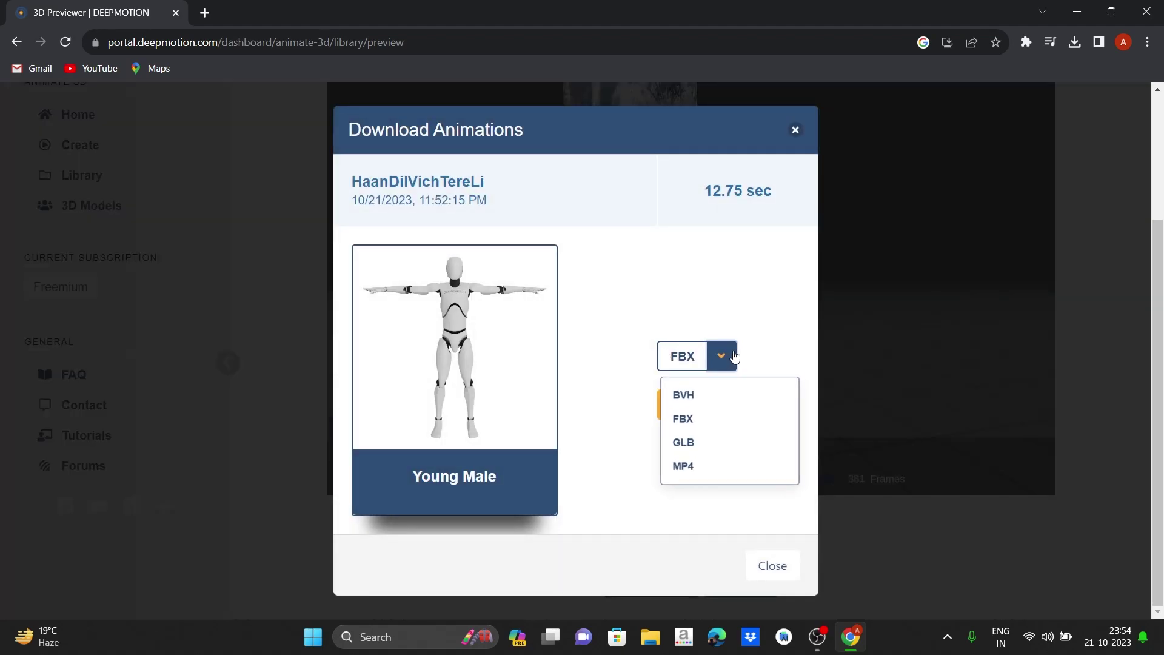
left_click(733, 357)
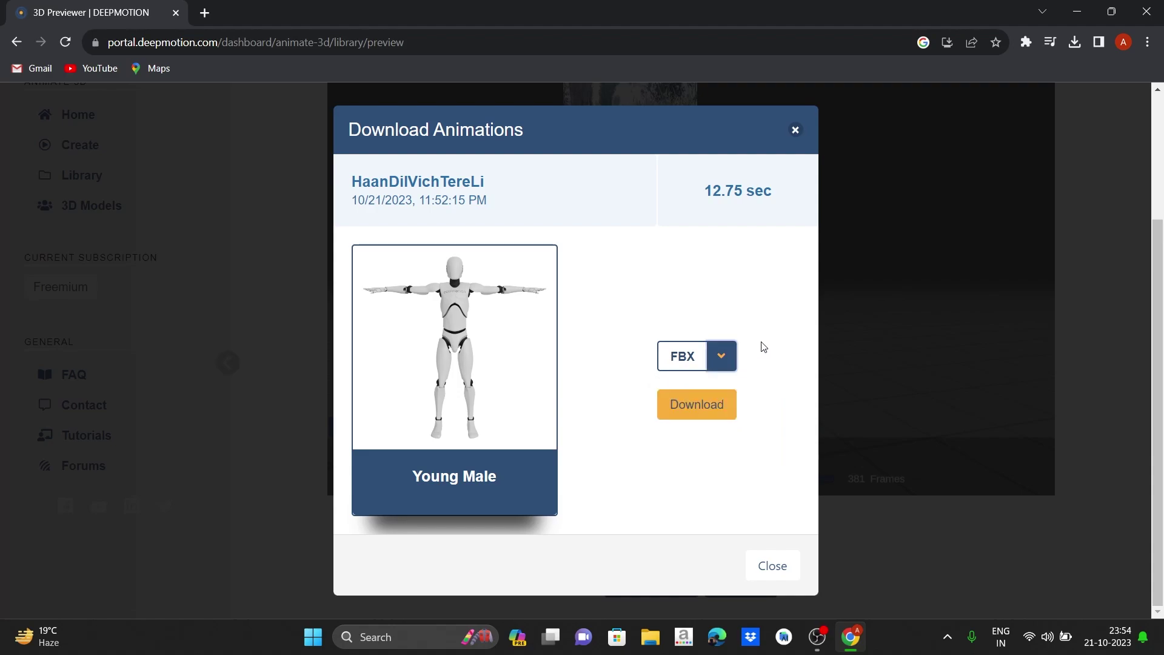
left_click(727, 361)
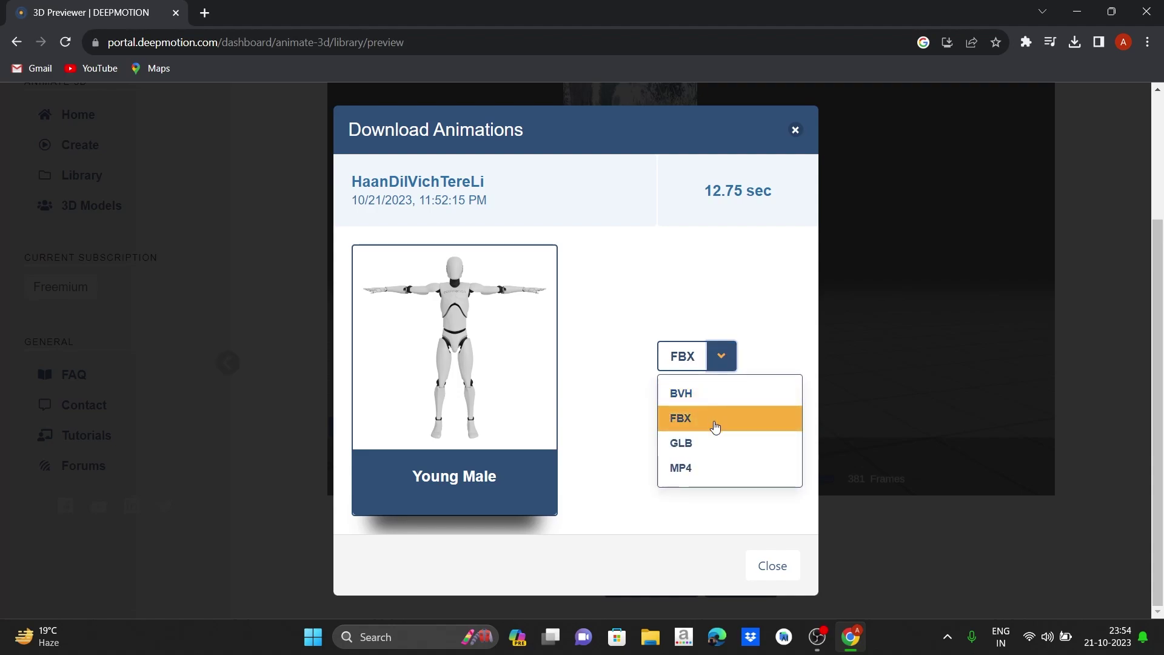
left_click(715, 427)
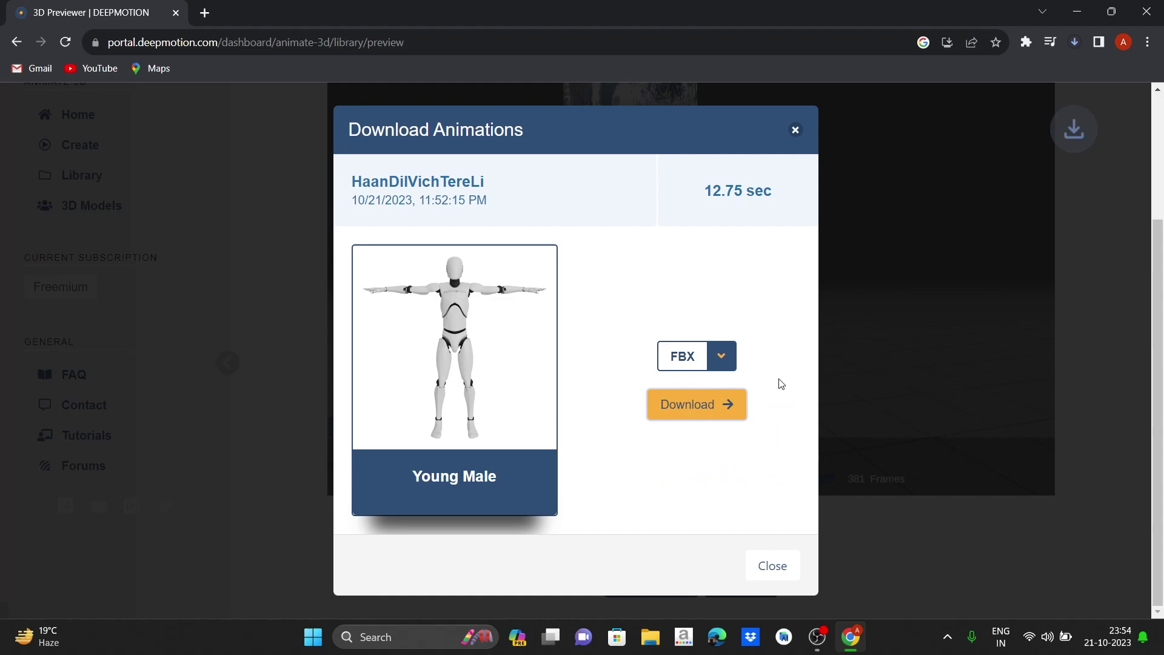
left_click(1077, 41)
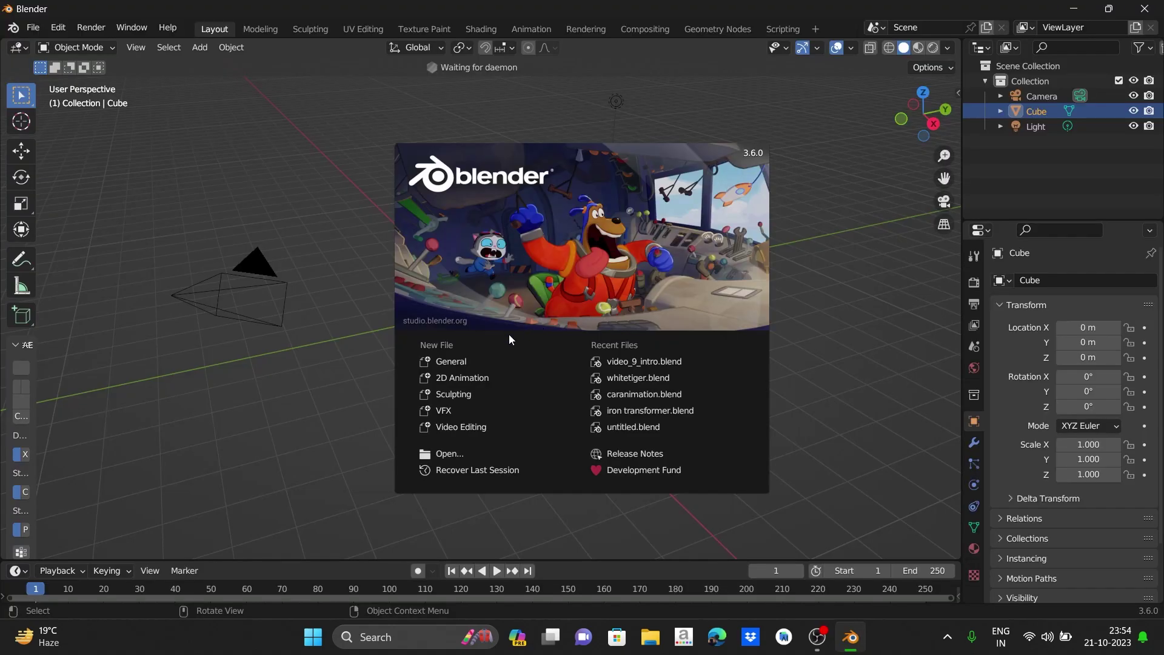
Switch to Blender, start a new General file and dismiss the asset bar notification
left_click(504, 358)
middle_click_drag(608, 281, 594, 388)
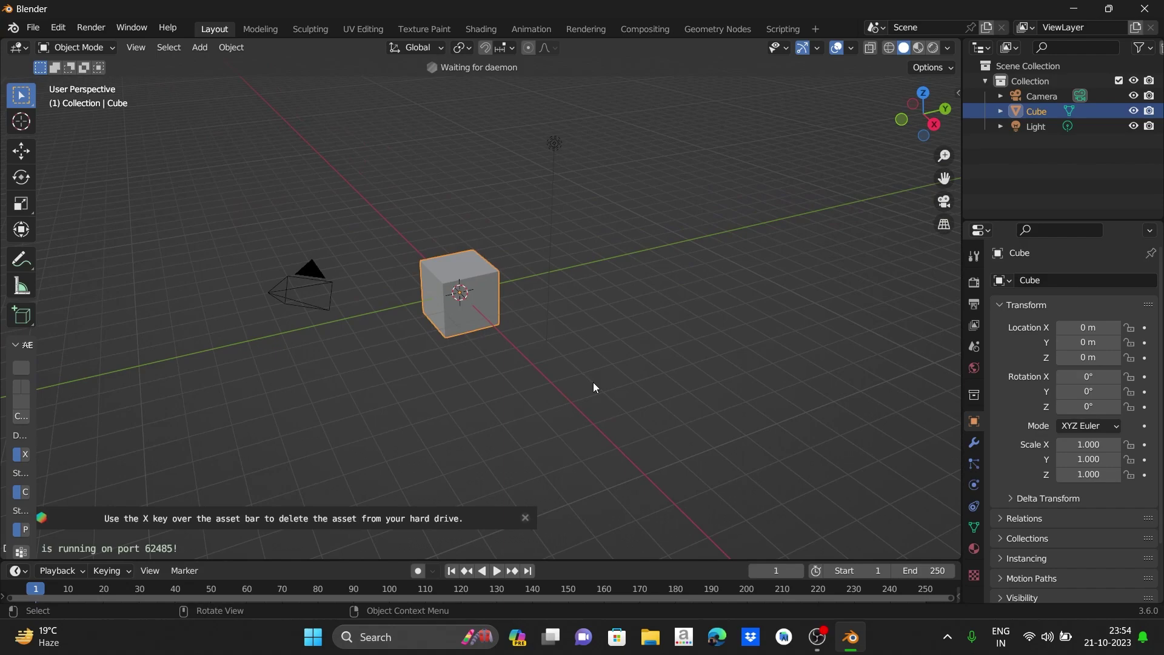
left_click(524, 517)
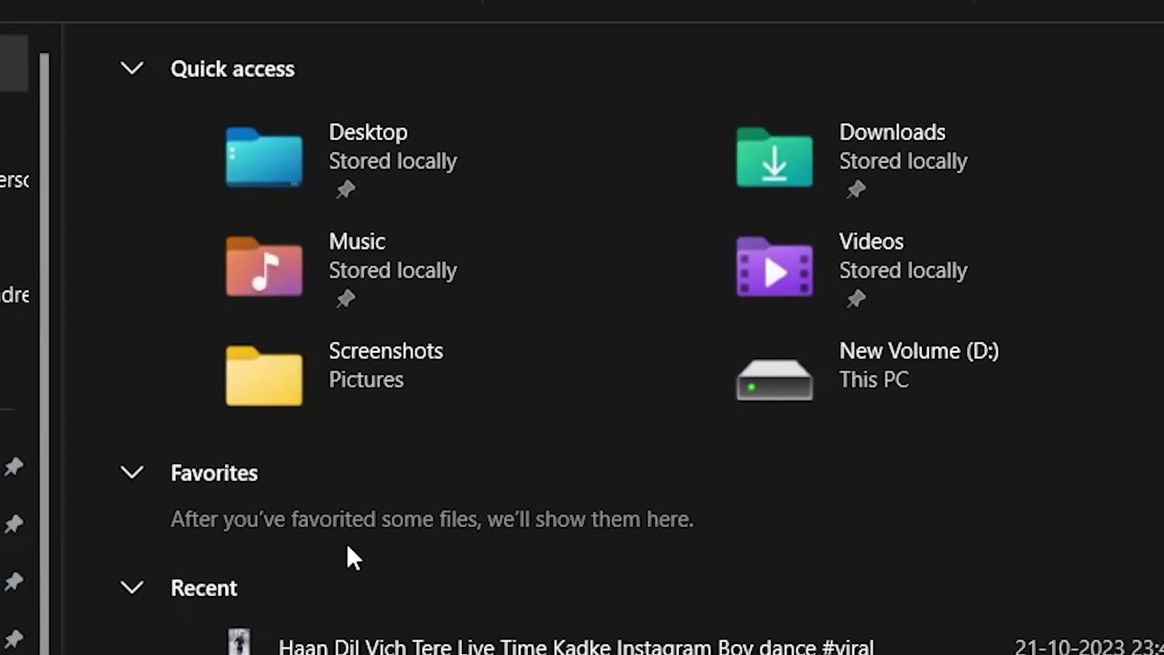
In the Downloads folder, extract the HaanDilVichTereLi custom model archive and open the extracted folder
left_click(22, 527)
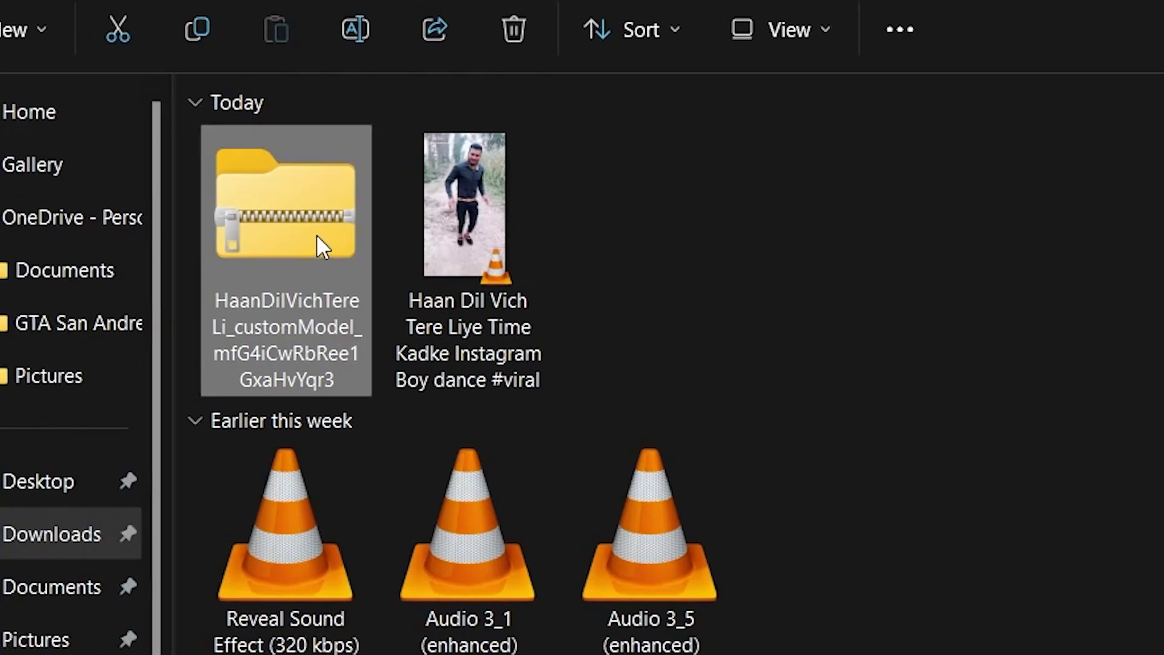
left_click(249, 210)
right_click(346, 246)
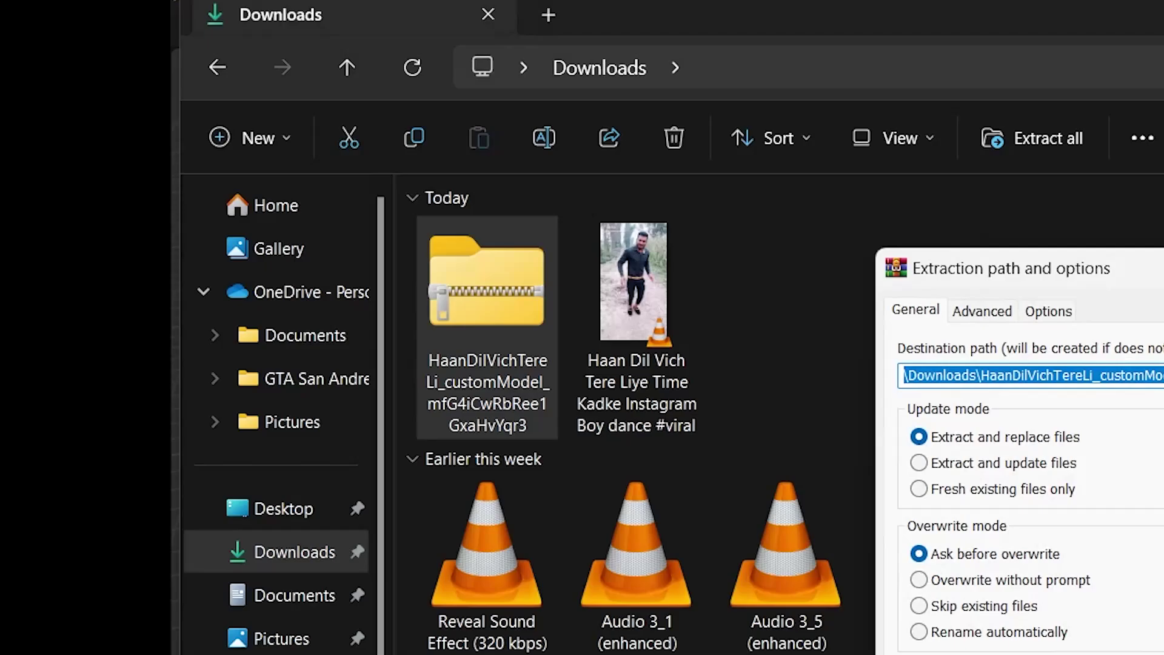
key("Return")
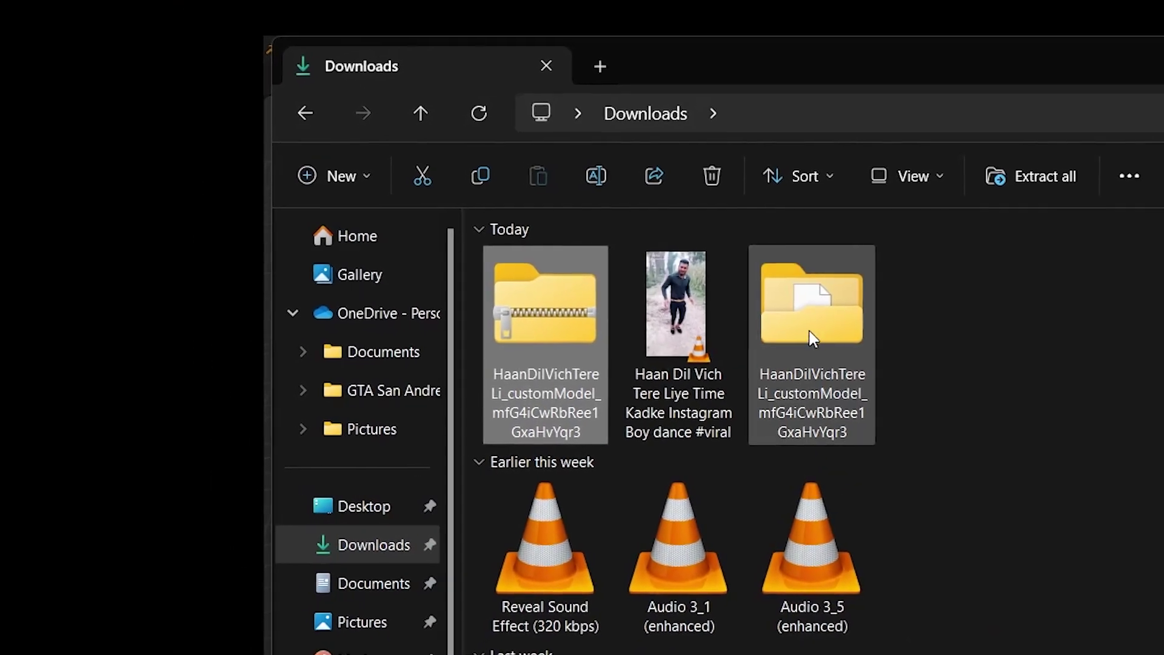
double_click(798, 318)
left_click_drag(854, 394, 1161, 388)
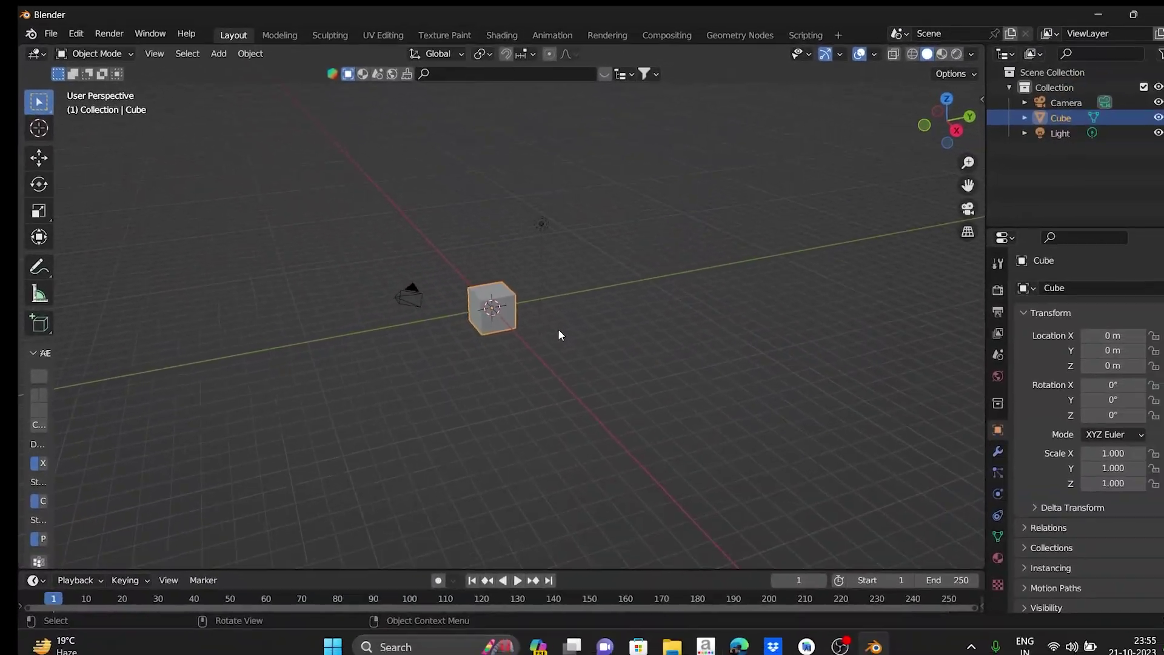
Delete all the default objects from the scene
key("a")
key("x")
left_click(539, 310)
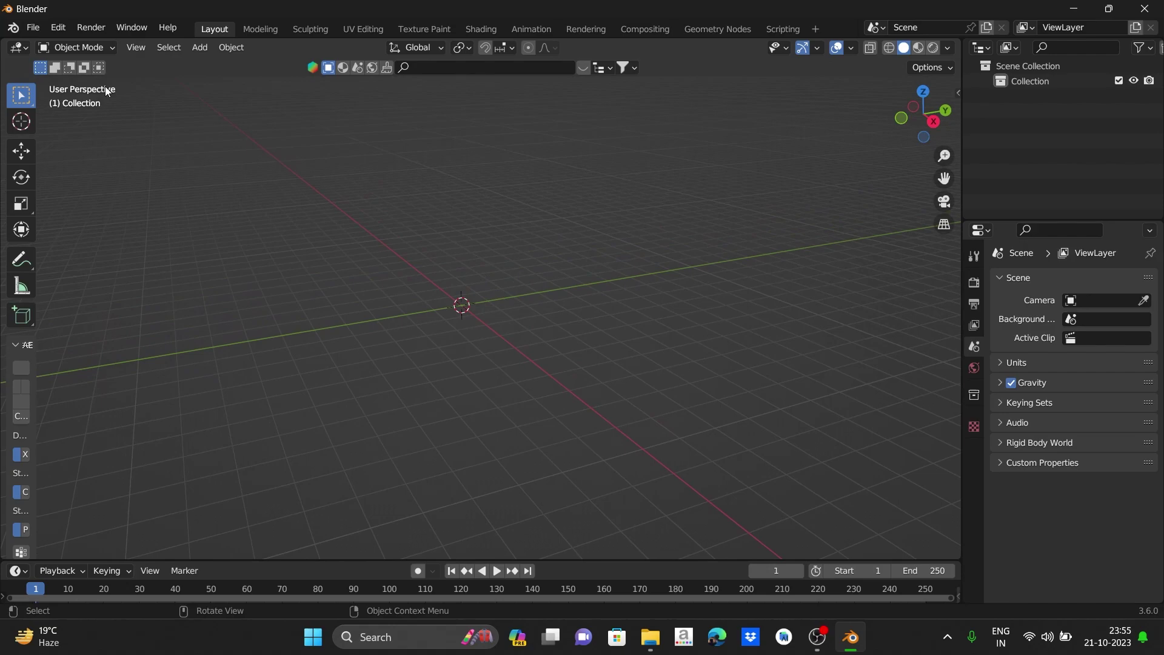
Import the HaanDilVichTereLi FBX without the T-pose suffix from its extracted folder in Downloads
left_click(33, 28)
mouse_move(114, 234)
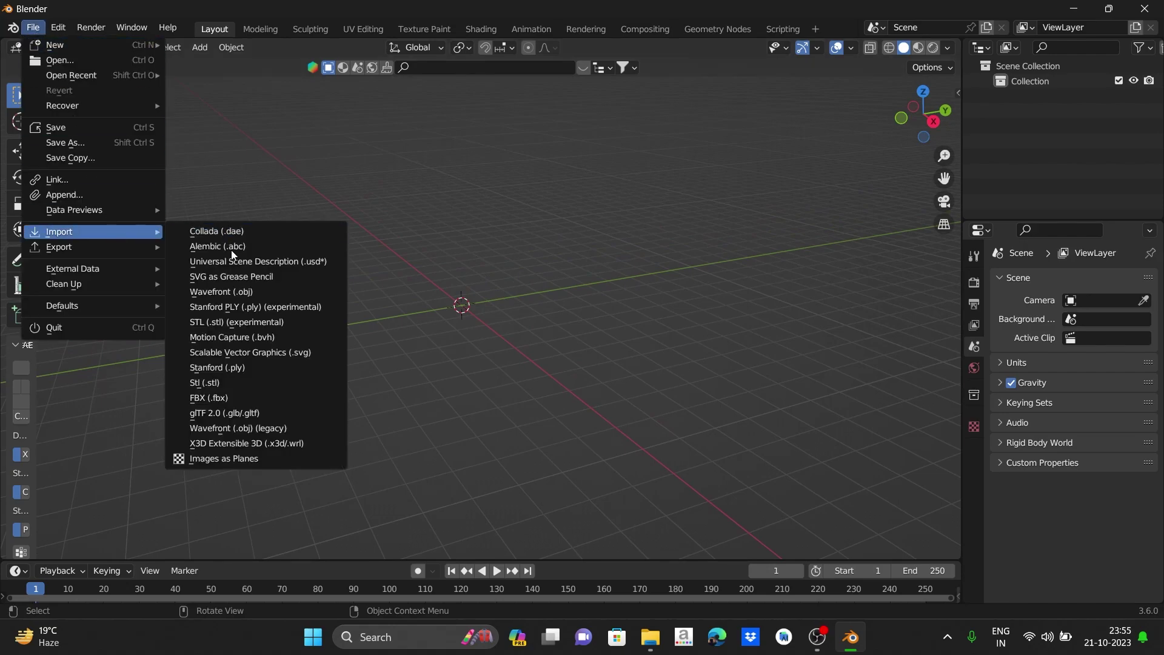
left_click(241, 398)
scroll(623, 342, "down", 1)
scroll(545, 315, "up", 1)
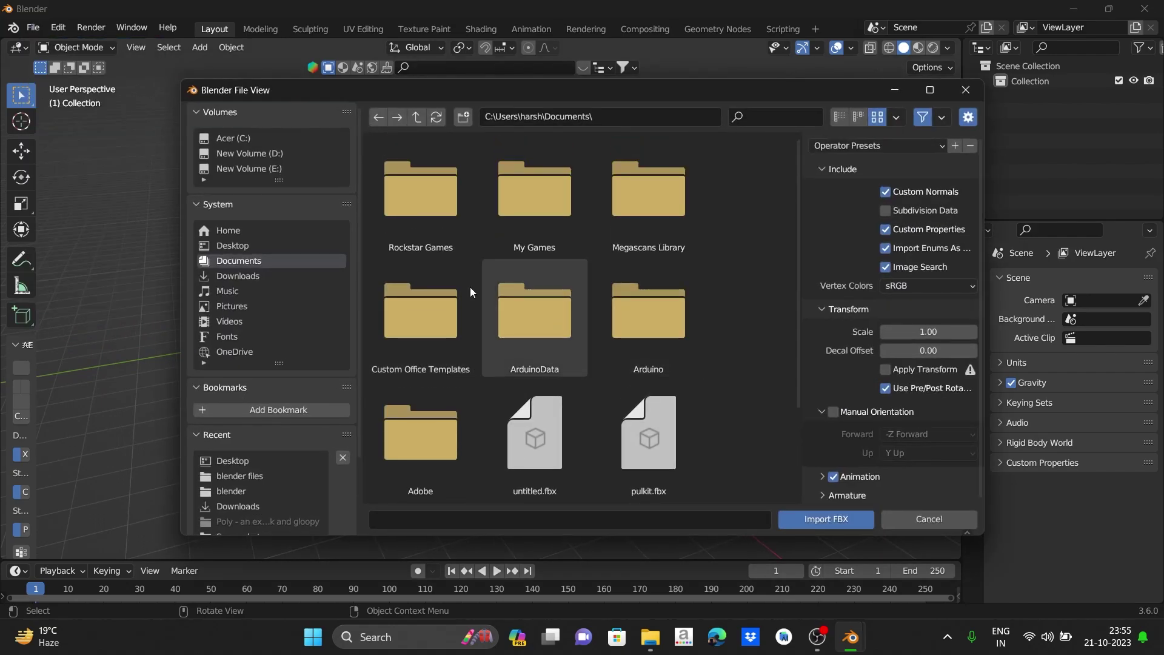
left_click(271, 277)
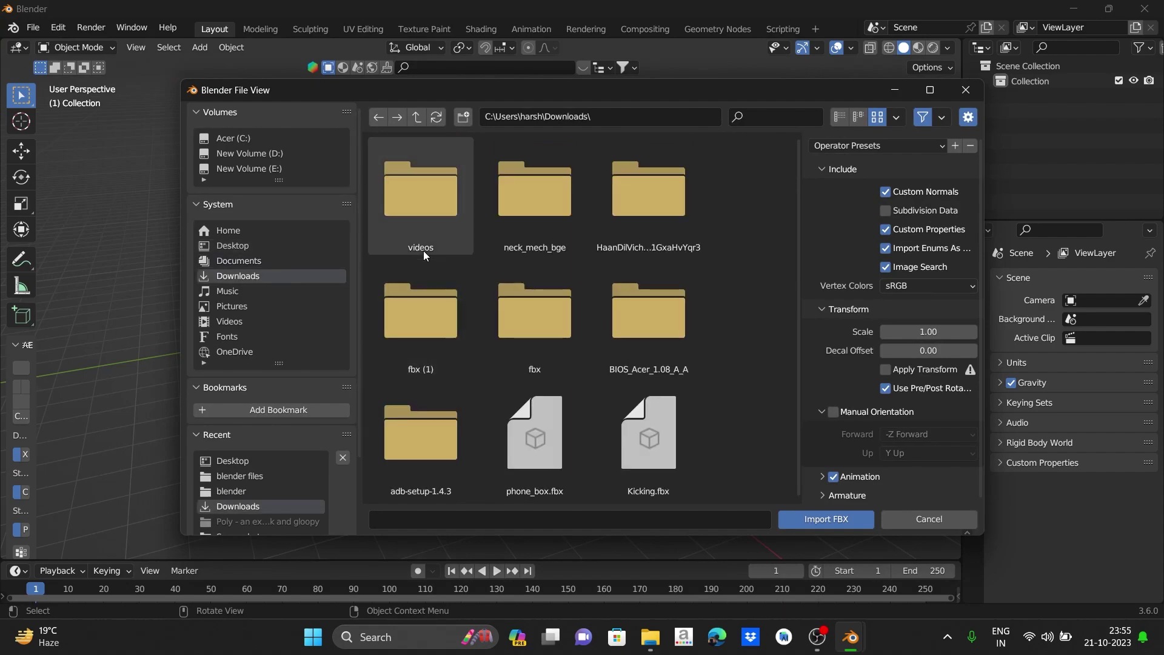
scroll(732, 322, "down", 1)
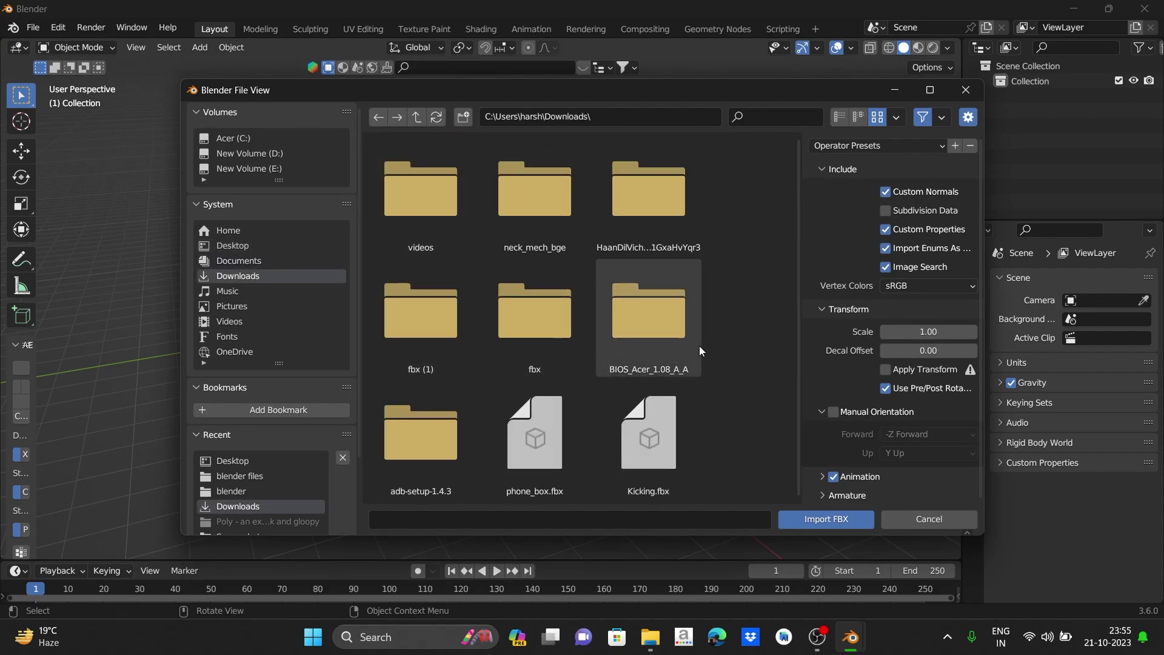
double_click(650, 217)
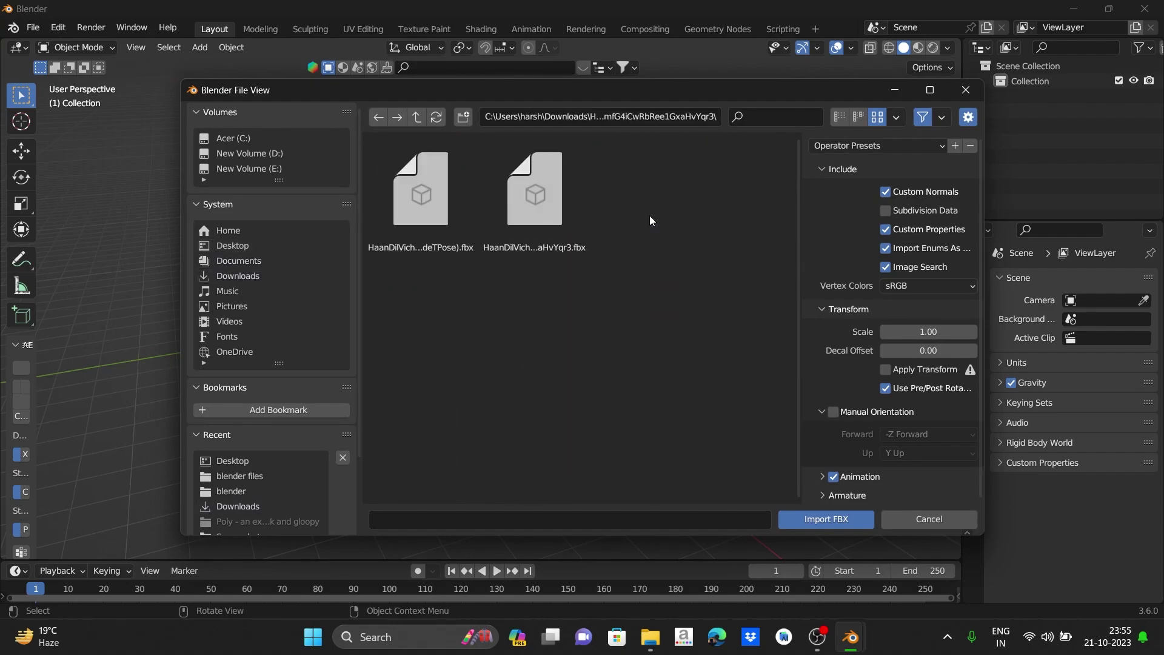
left_click(528, 203)
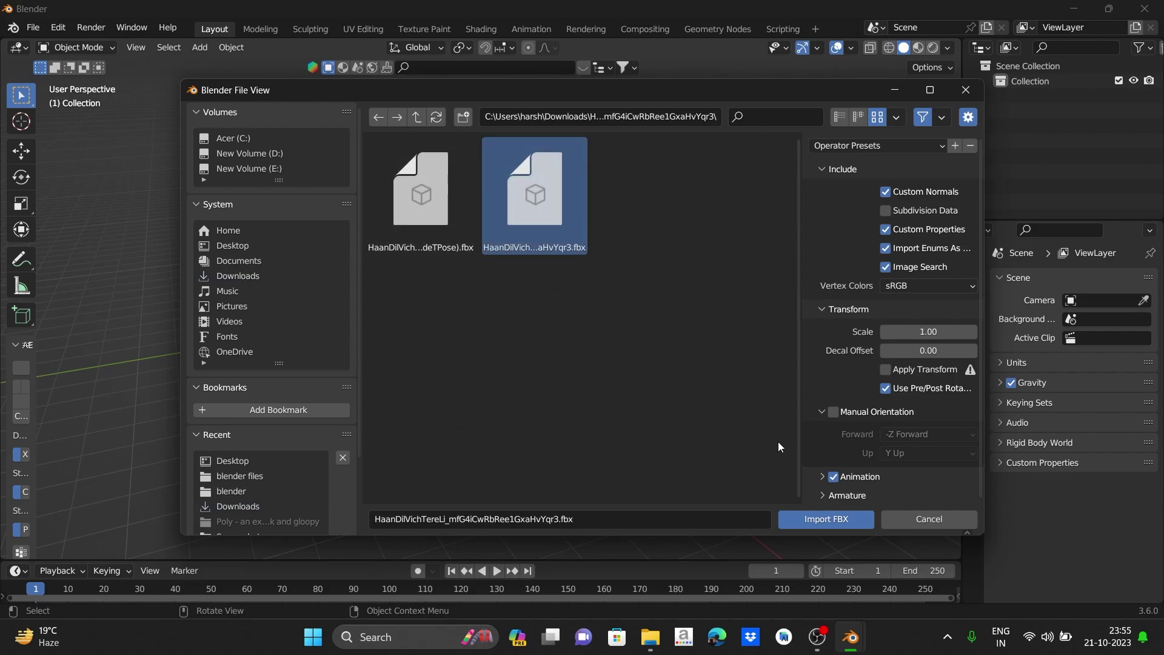
left_click(825, 518)
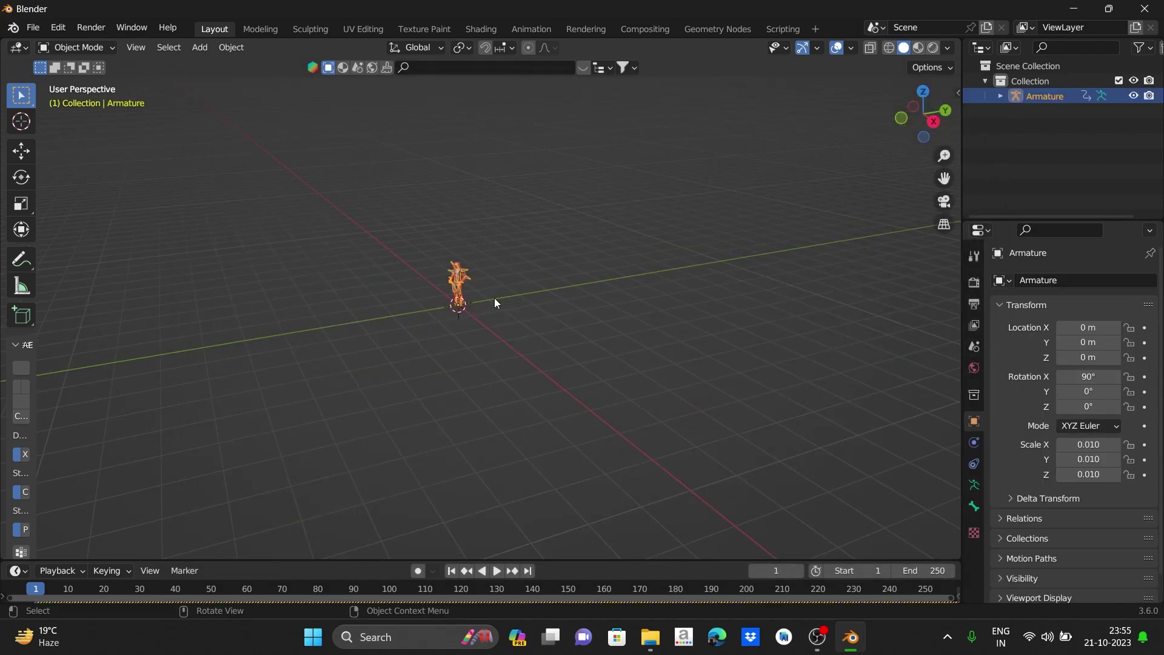
Examine the imported character up close, deselect it and play its dance animation through the timeline
middle_click_drag(495, 291, 530, 340)
middle_click_drag(460, 370, 340, 371, "shift")
scroll(449, 385, "up", 3)
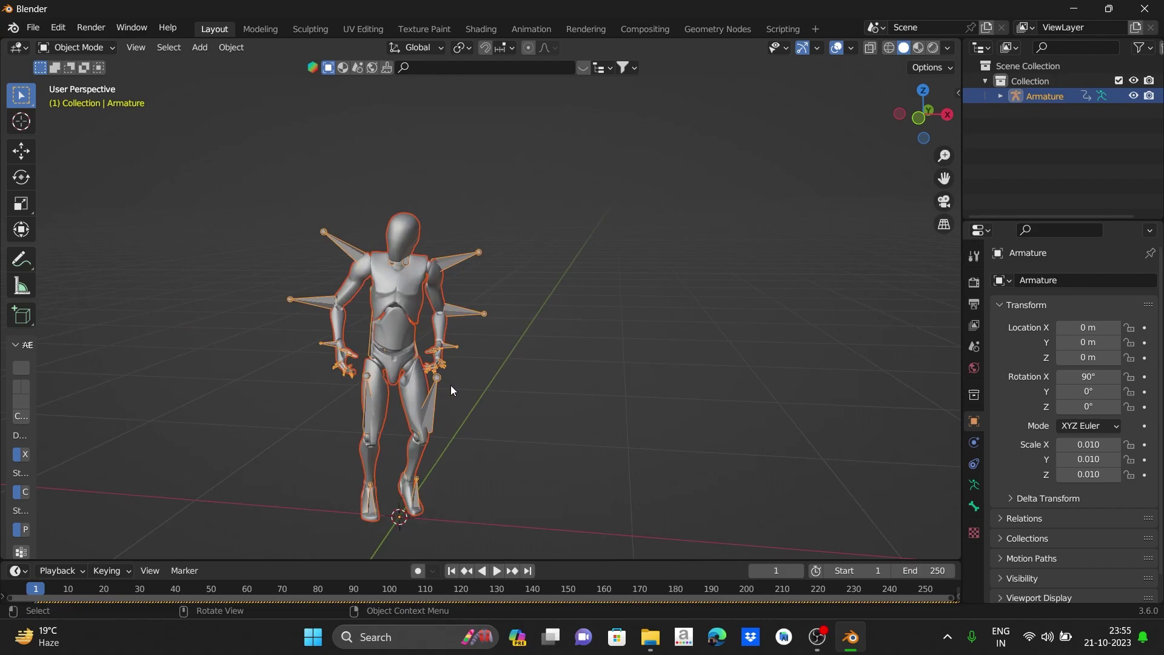
middle_click_drag(480, 380, 562, 363)
left_click(576, 340)
key("space")
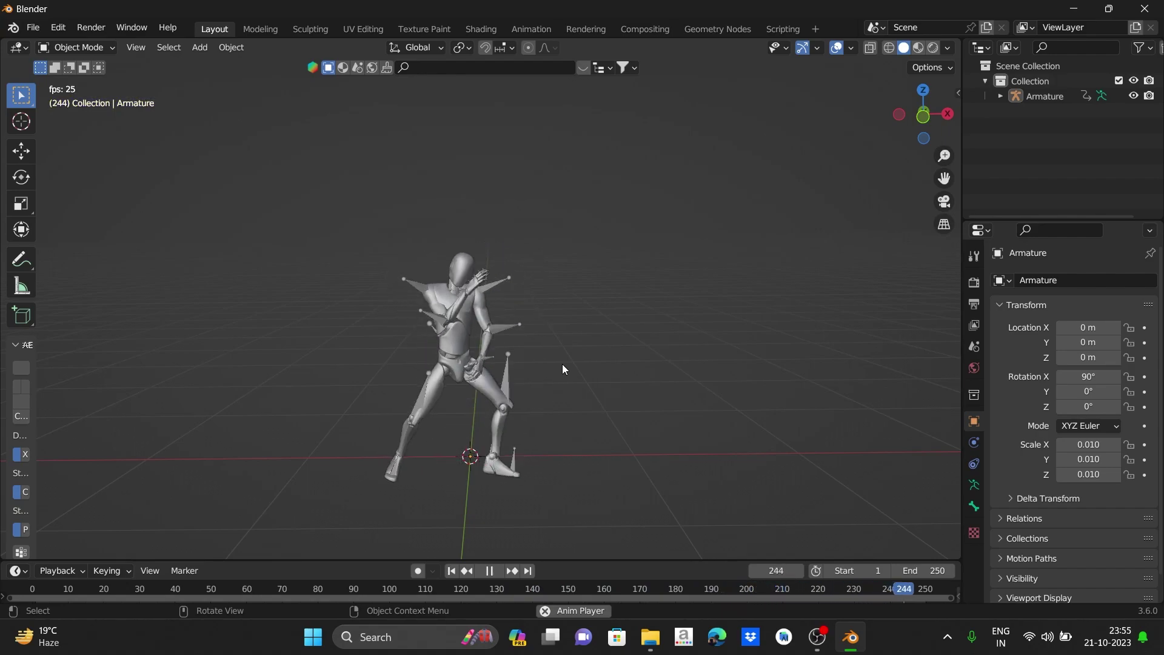
key("space")
Show the whole character in rendered viewport shading
scroll(557, 372, "down", 5)
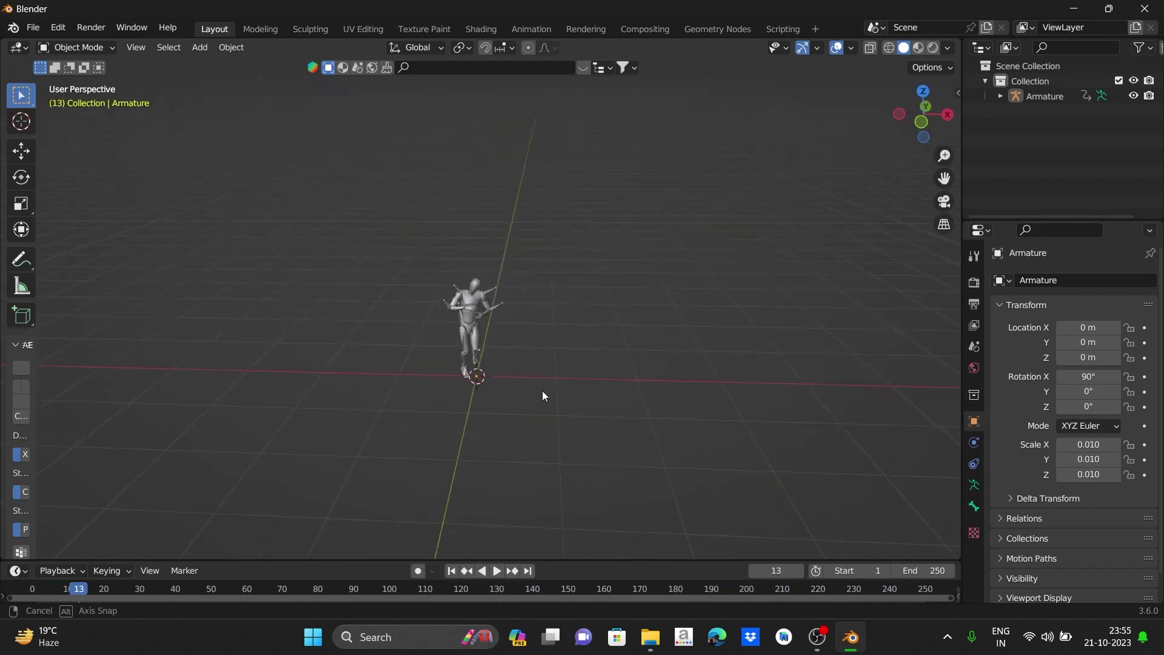
middle_click_drag(543, 395, 678, 286)
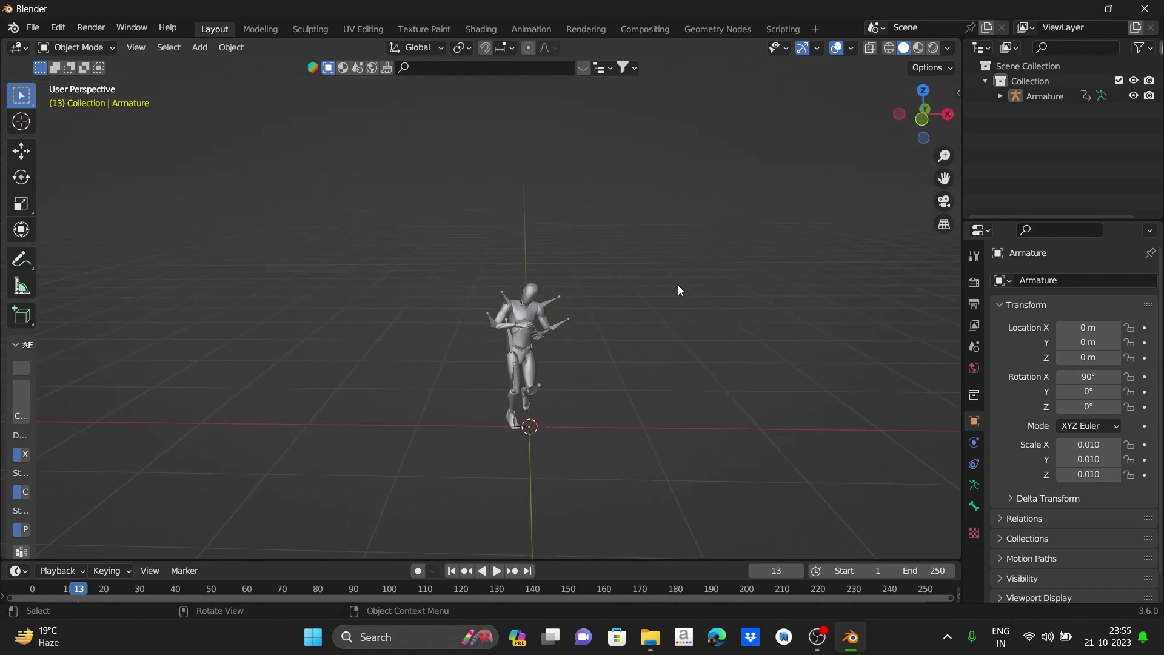
left_click(932, 48)
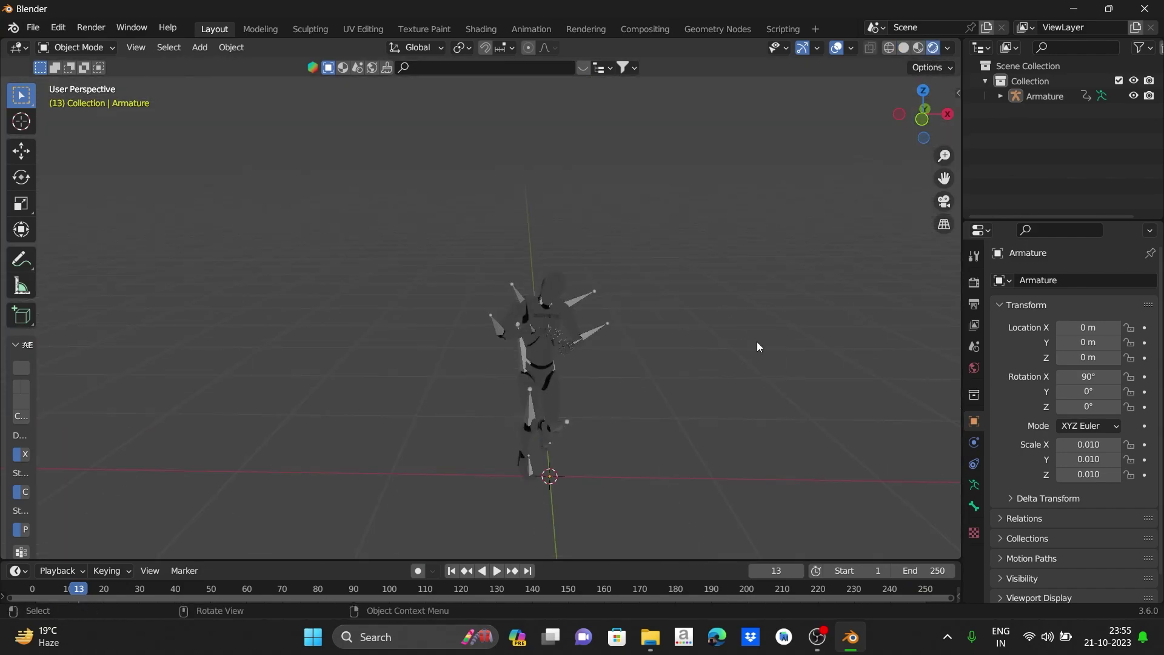
Build a curved backdrop from a scaled plane with one edge extruded upward and a 0.69 m, 100-segment Bevel modifier
key("ctrl+v")
mouse_move(672, 453)
middle_mouse_down()
mouse_move(682, 349)
mouse_move(587, 379)
middle_mouse_up()
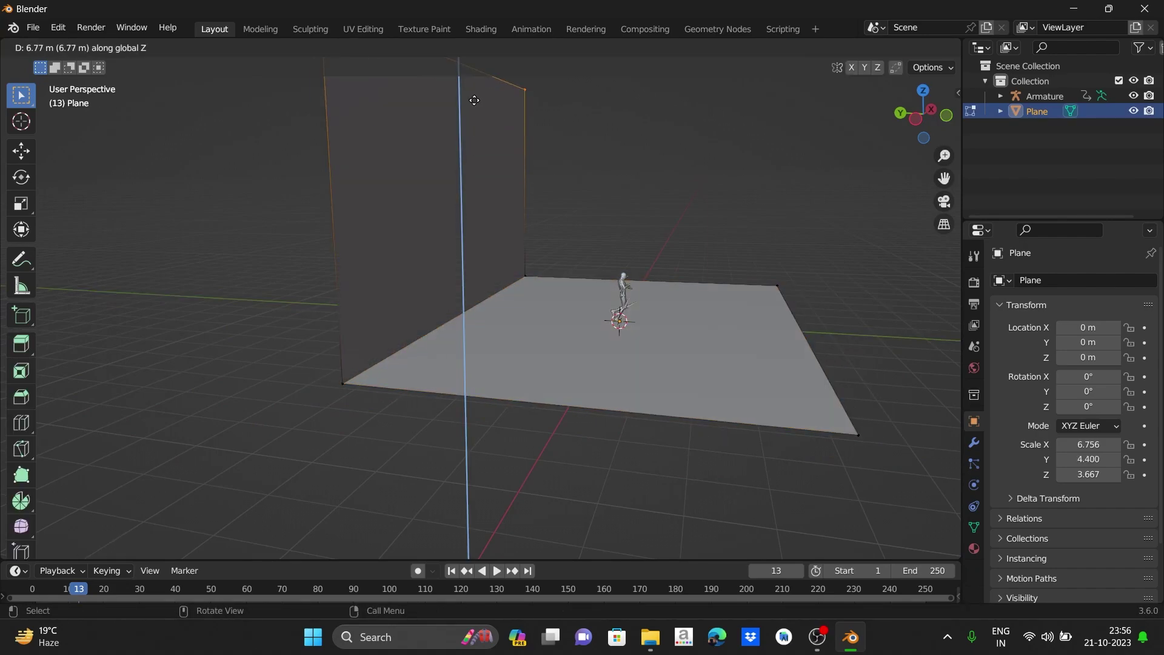
left_click(973, 443)
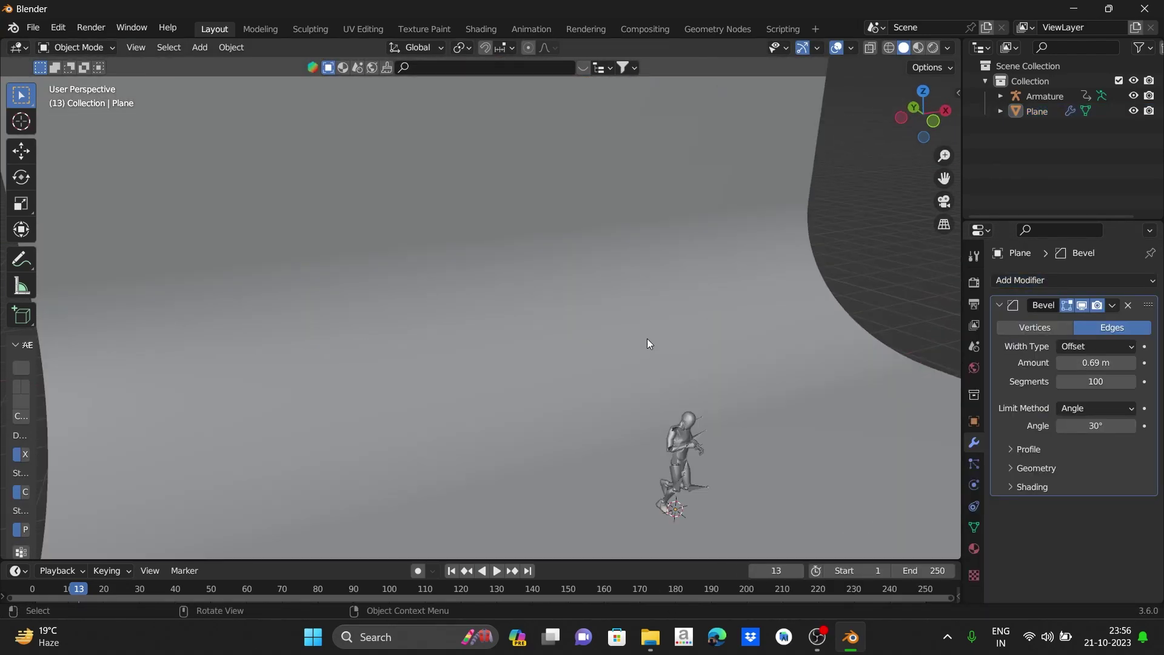
Add a point light above the character and preview the animation in rendered view with the Cycles engine
key("shift+a")
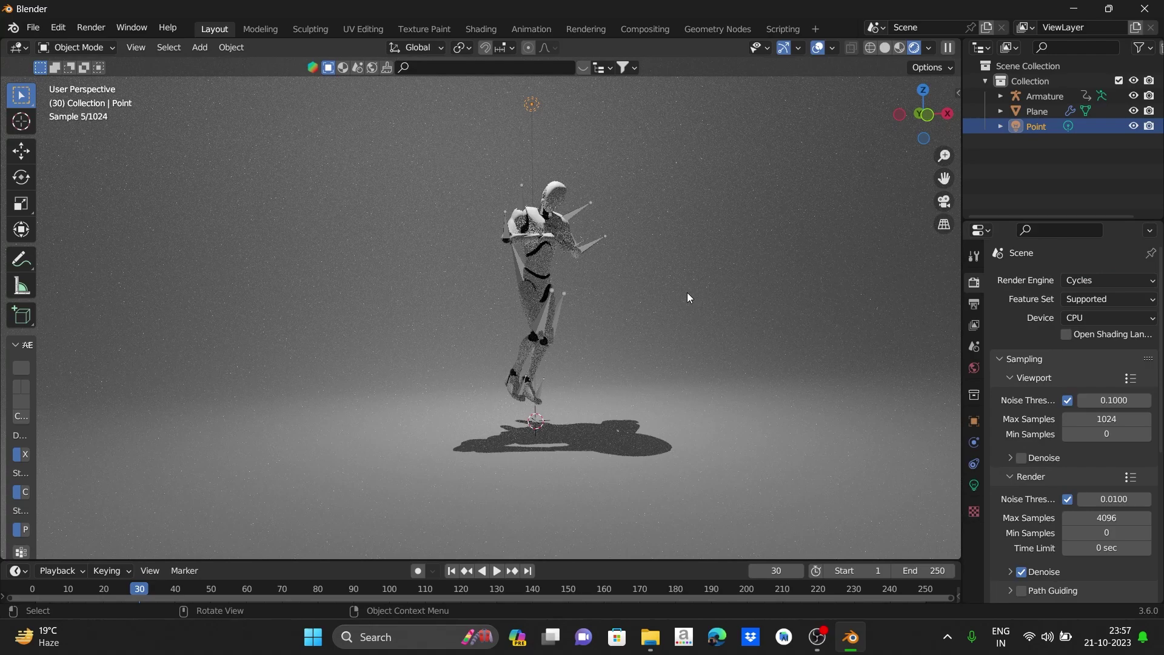
key("space")
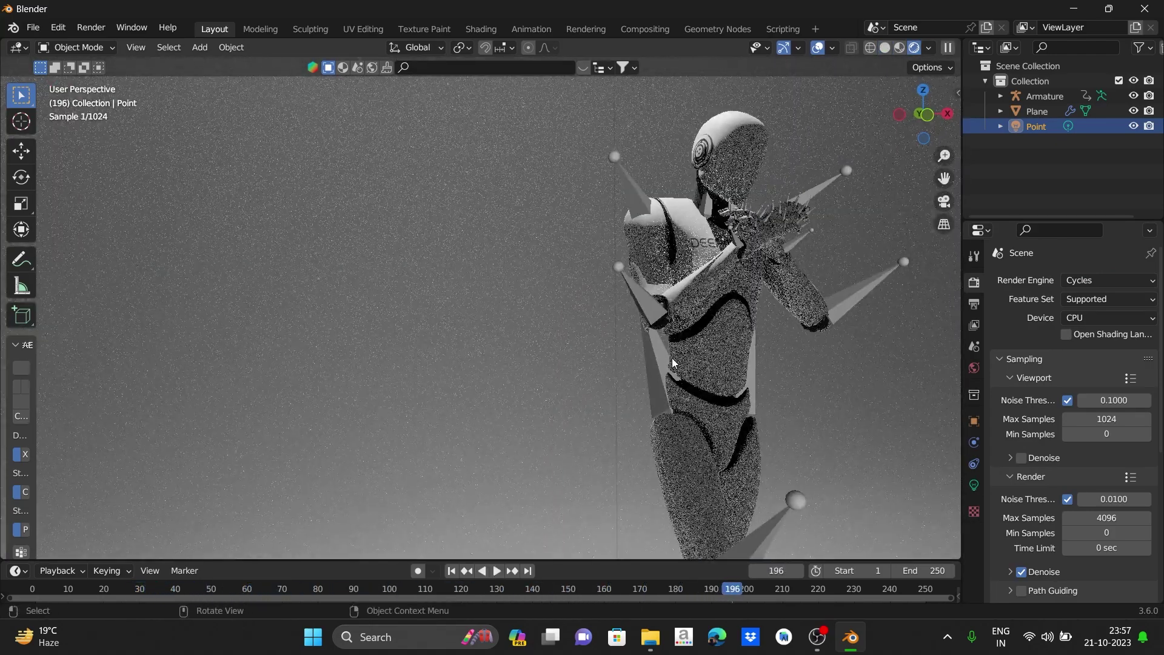
scroll(672, 358, "down", 6)
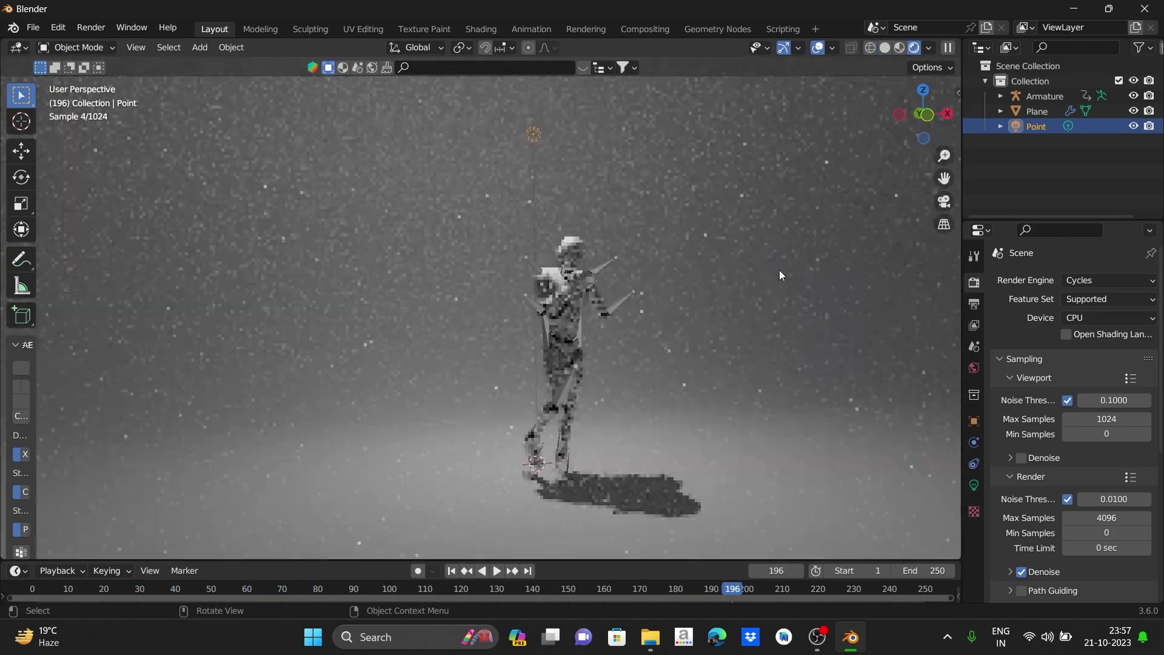
Set the render engine to Eevee and play the animation in the rendered viewport
left_click(1103, 280)
left_click(1095, 300)
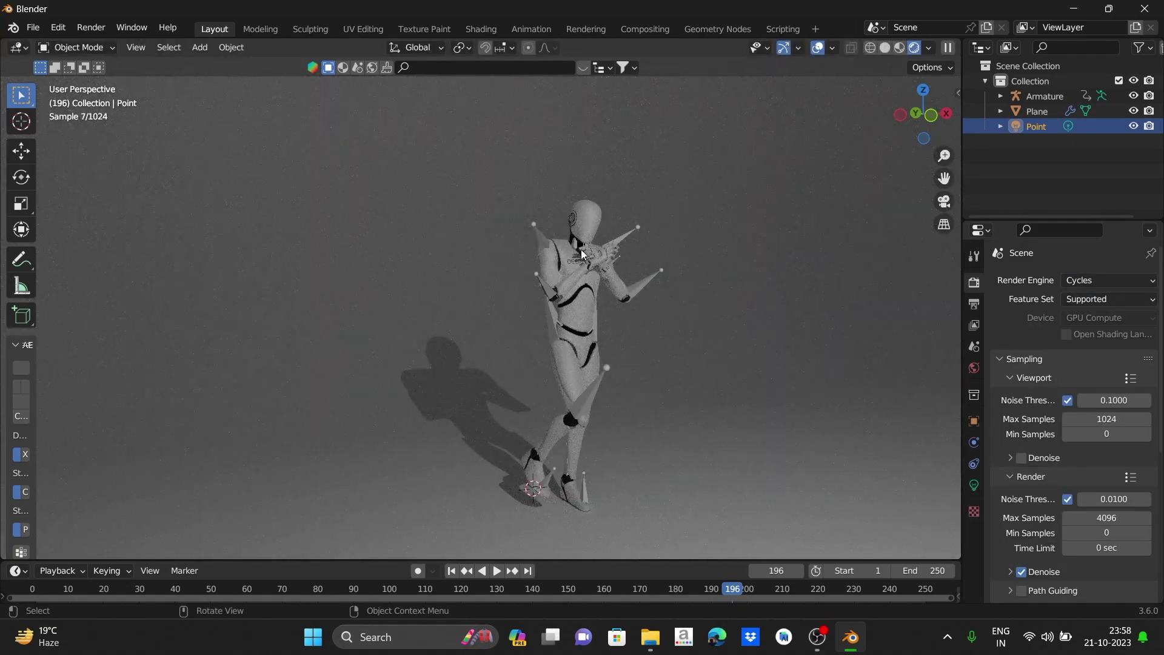
left_click(1100, 280)
left_click(1100, 297)
key("space")
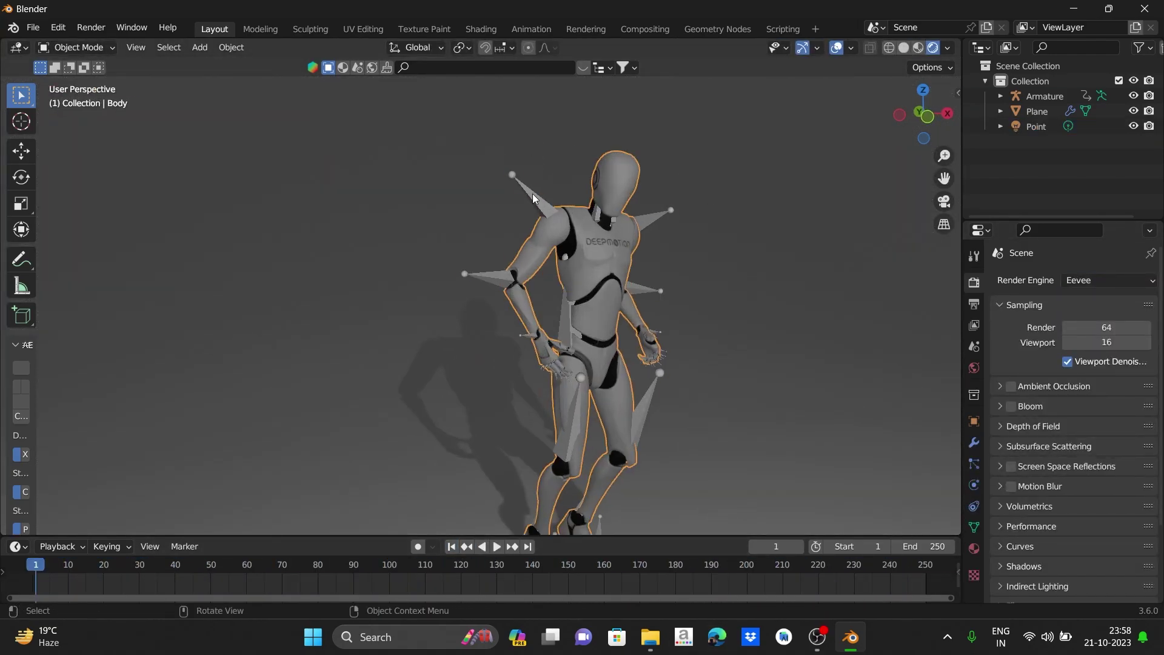
Try to move the character by its armature, and undo the move
key("ctrl+z")
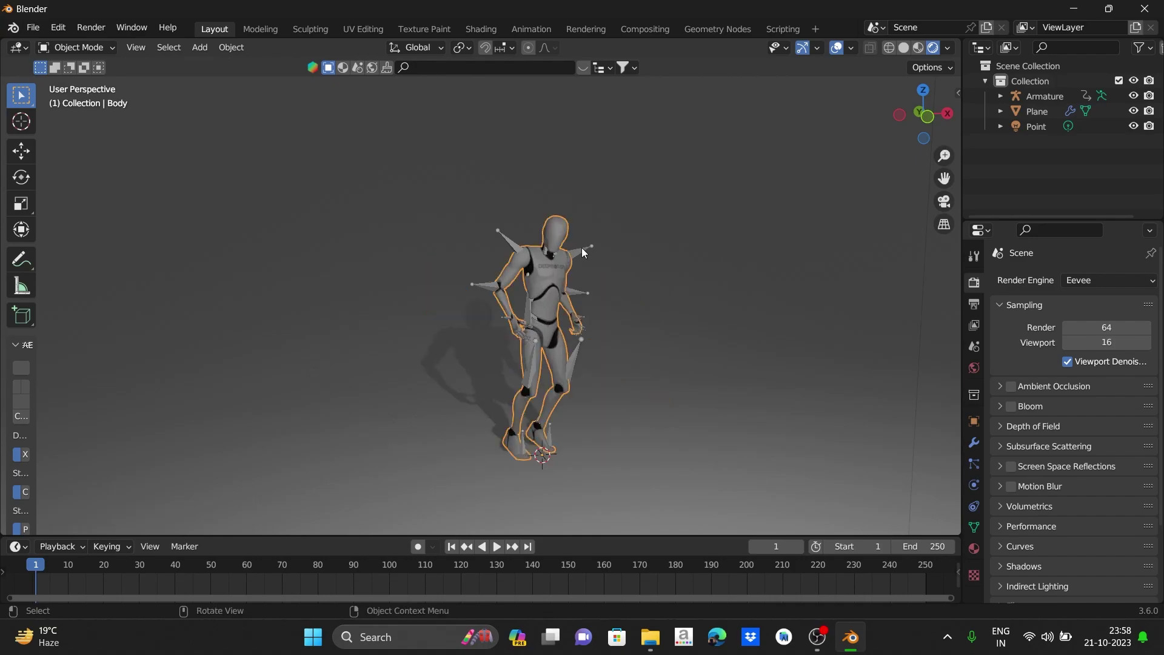
left_click(582, 249)
key("g")
left_click(653, 310)
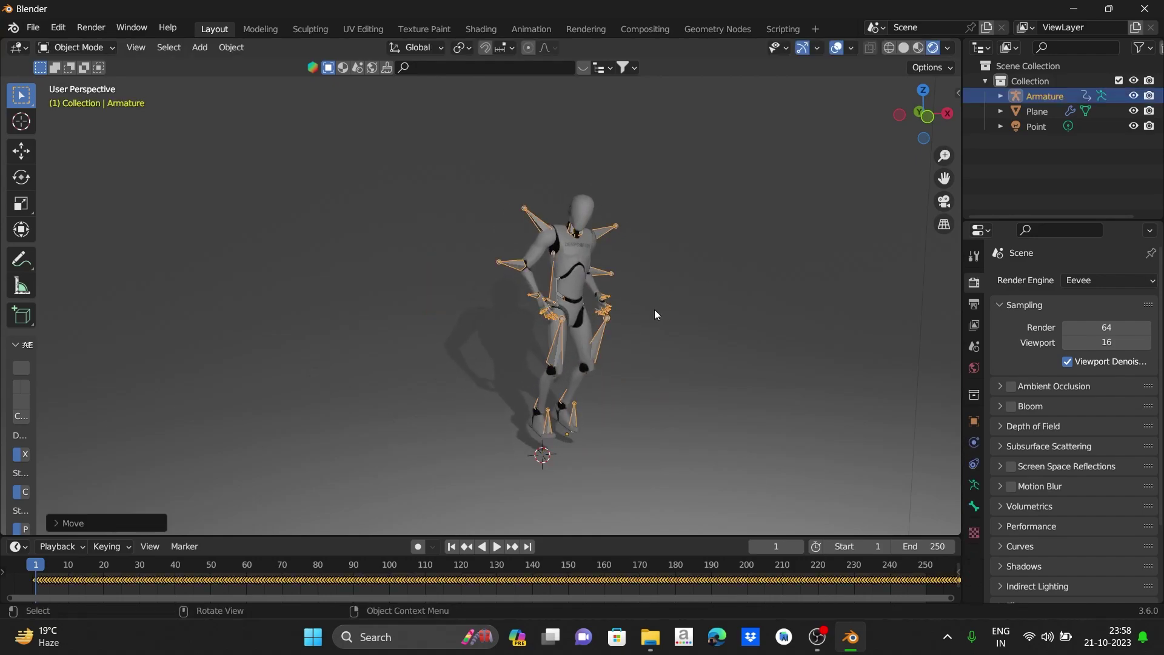
key("ctrl+z")
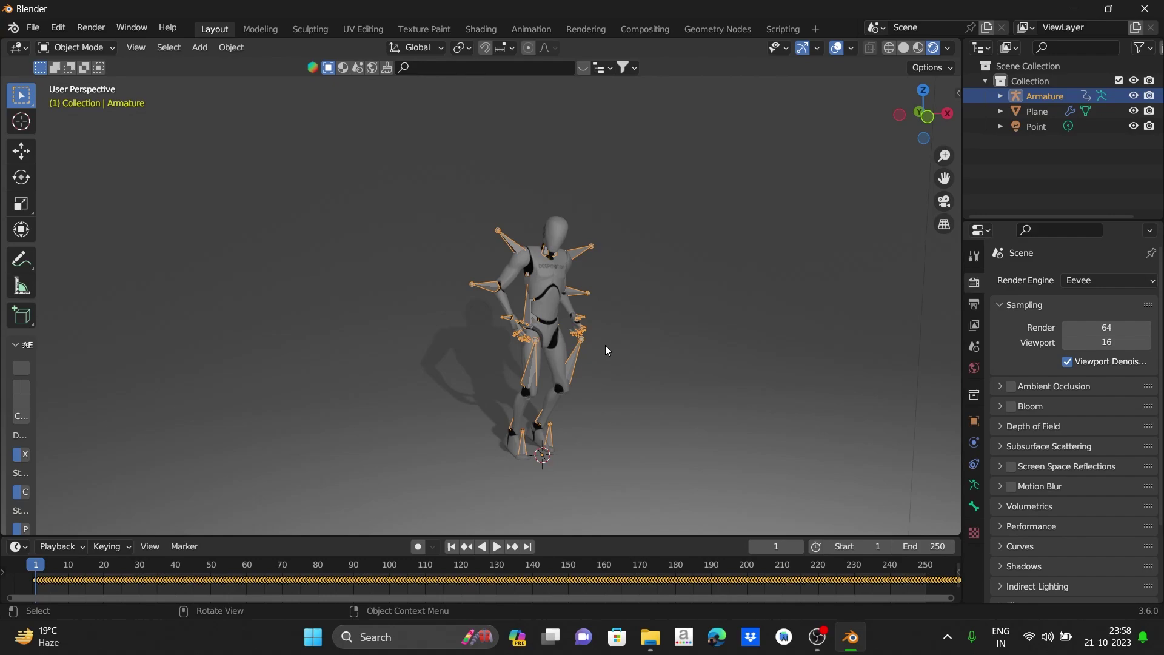
Add a Hair particle system to the character's Body mesh
left_click(557, 237)
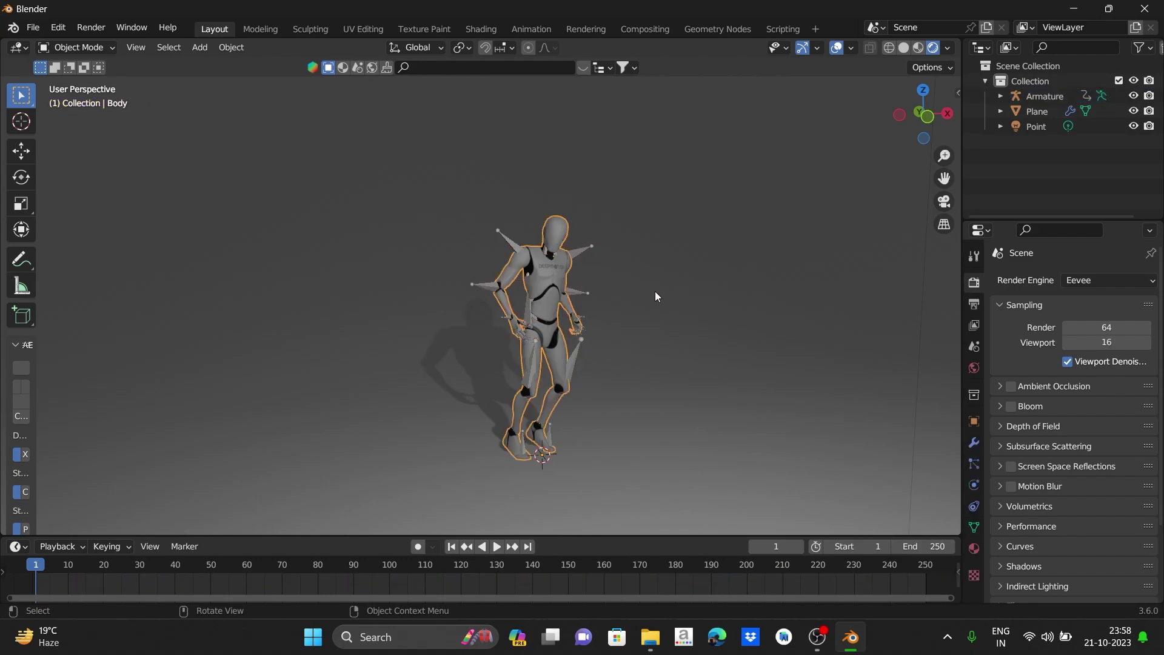
scroll(655, 296, "up", 2)
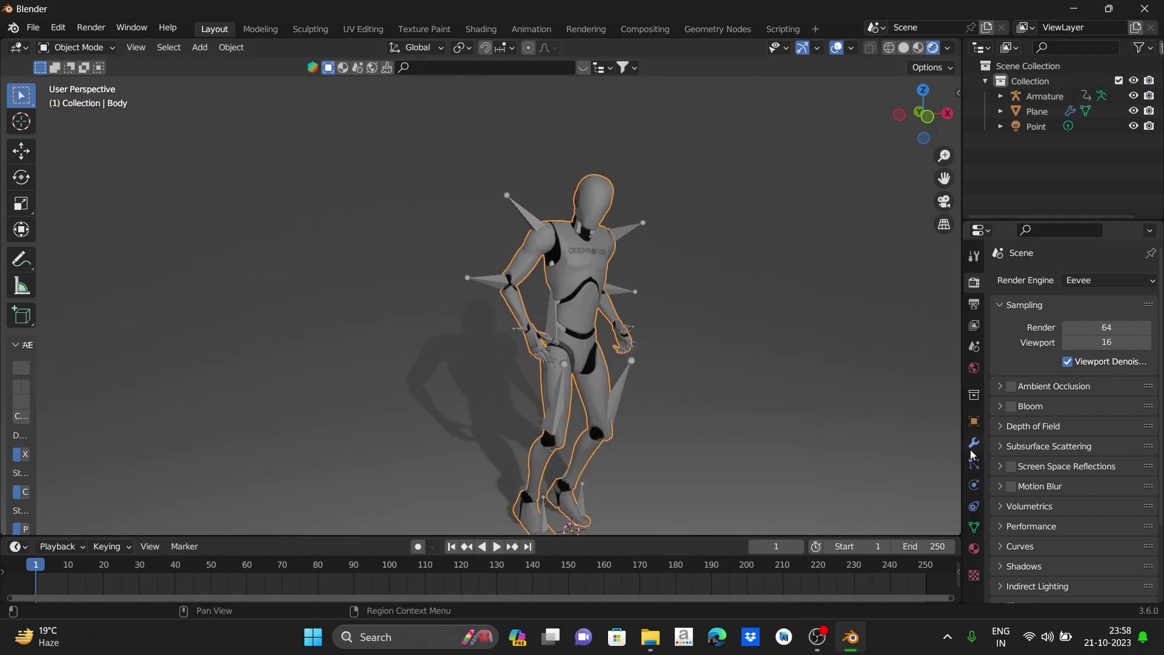
left_click(975, 463)
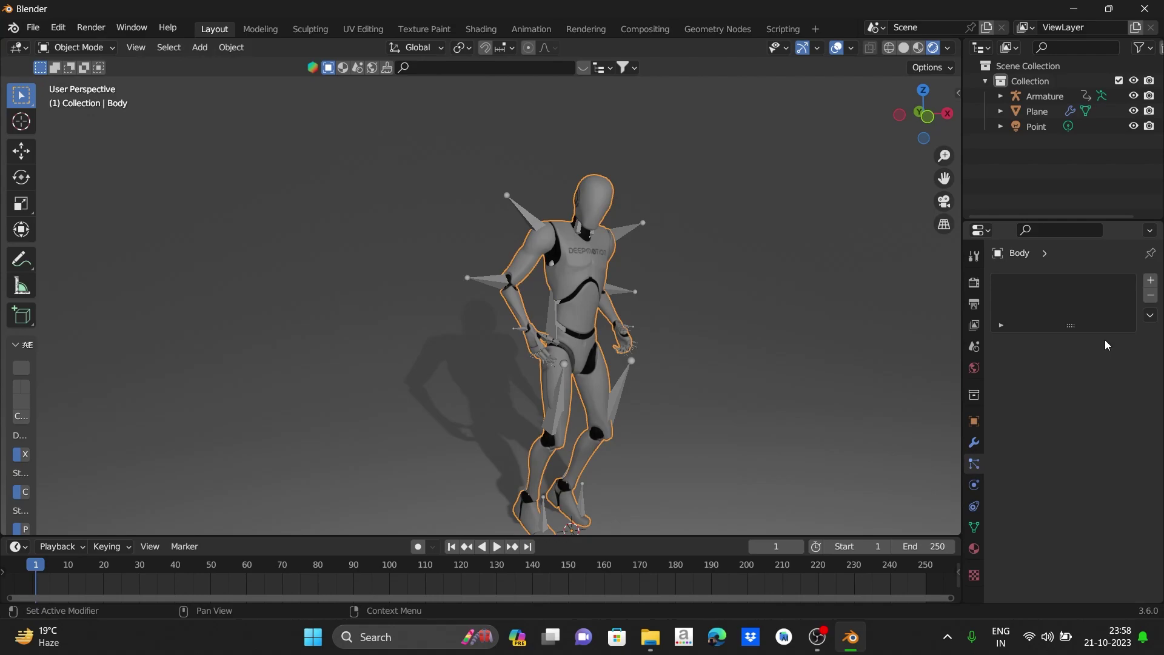
left_click(1150, 281)
left_click(1125, 363)
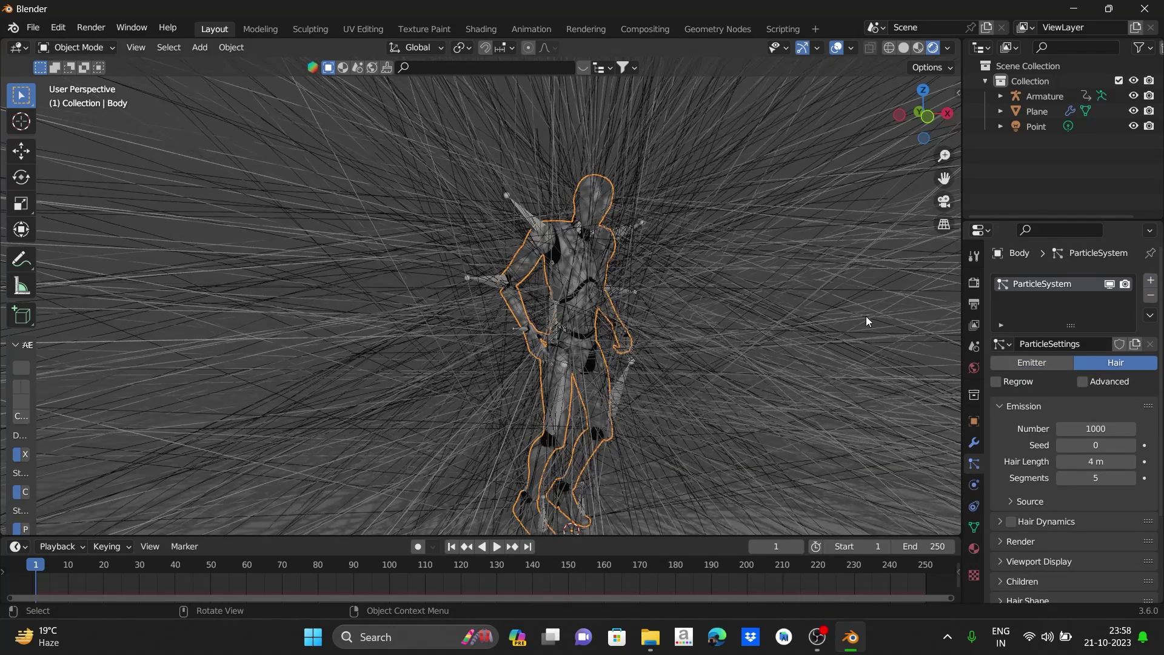
Set the hair length of the Body's particle system to 0.1 m
scroll(735, 299, "down", 4)
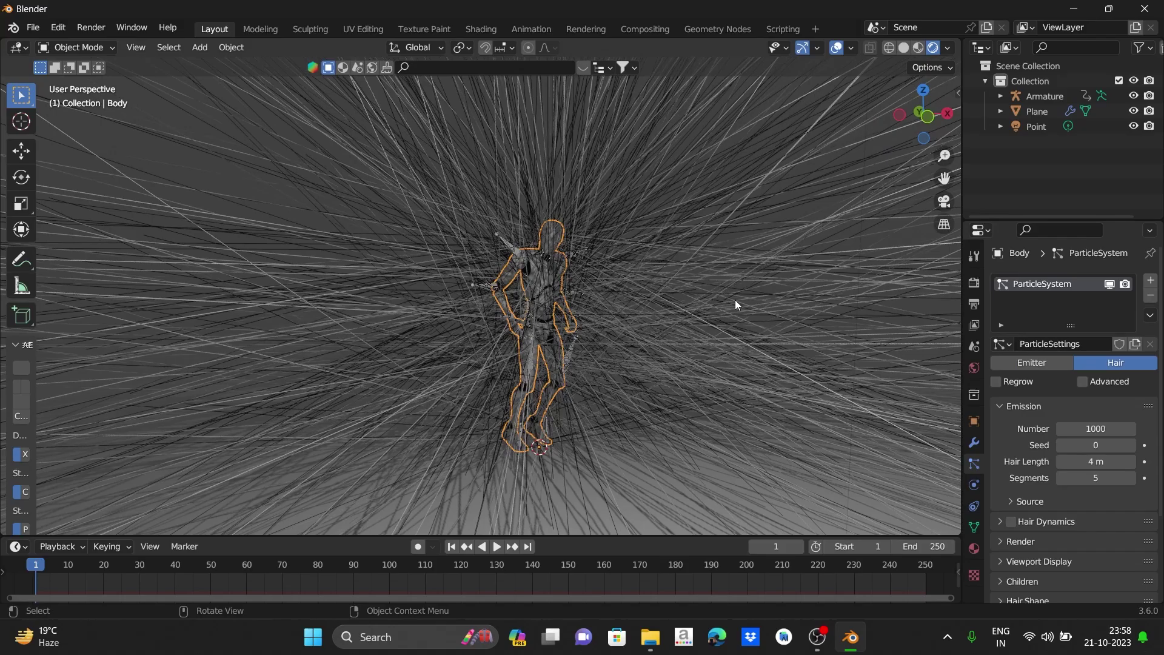
scroll(734, 299, "up", 3)
scroll(734, 302, "down", 4)
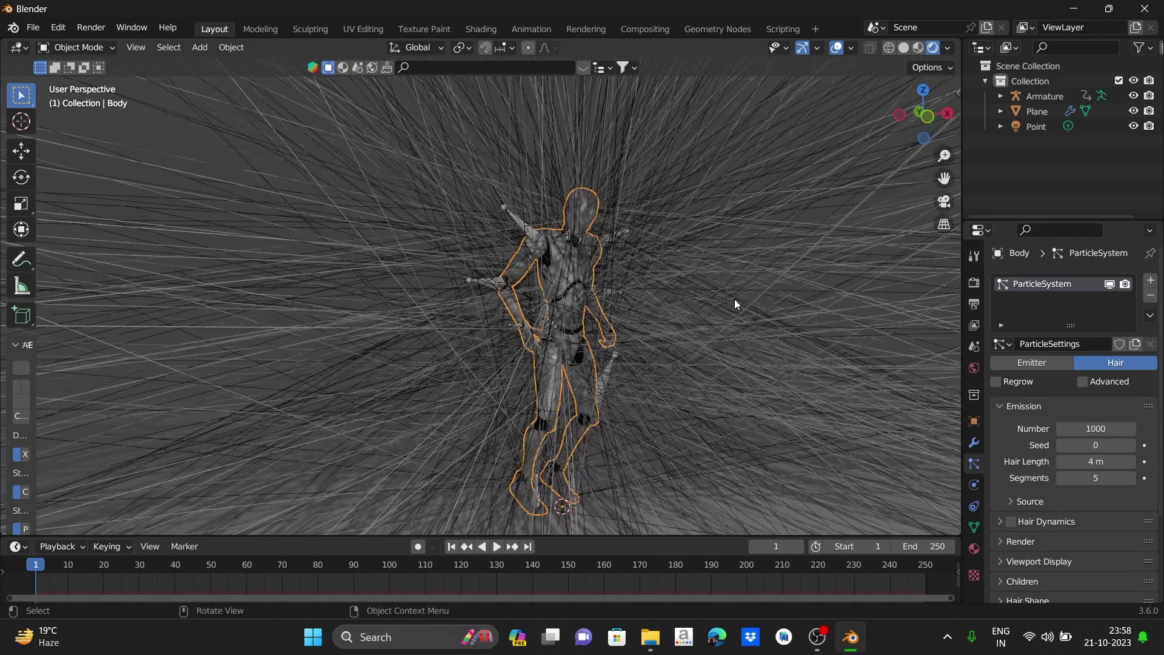
scroll(734, 303, "up", 3)
scroll(733, 299, "up", 5)
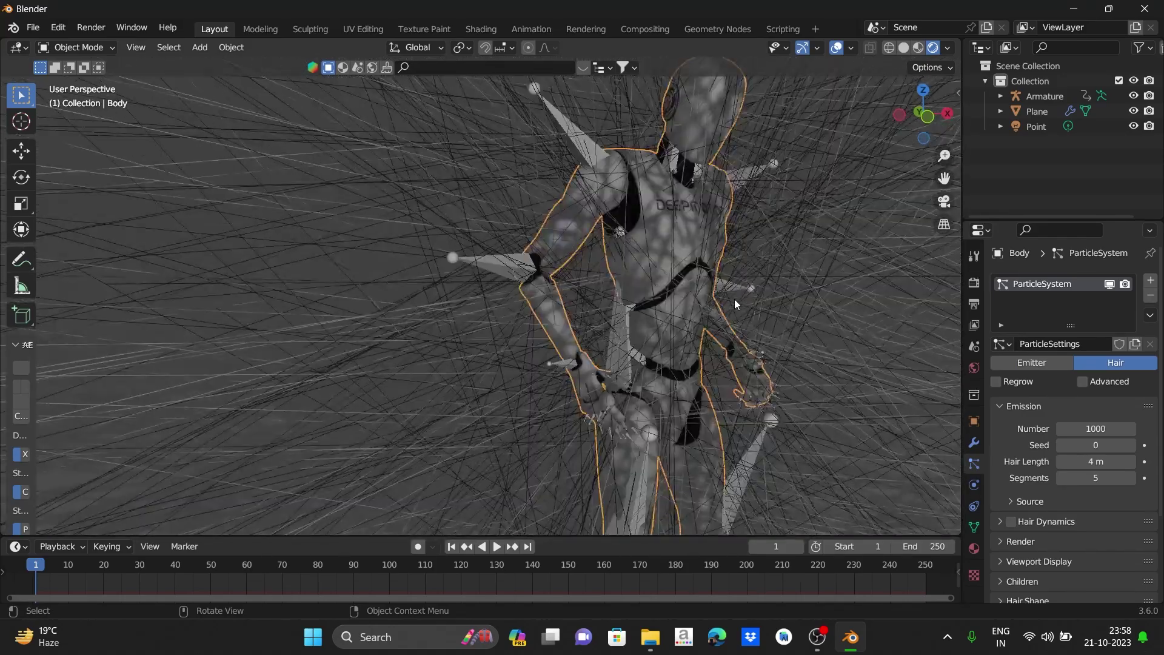
scroll(733, 299, "down", 3)
scroll(733, 299, "up", 3)
scroll(698, 307, "up", 1)
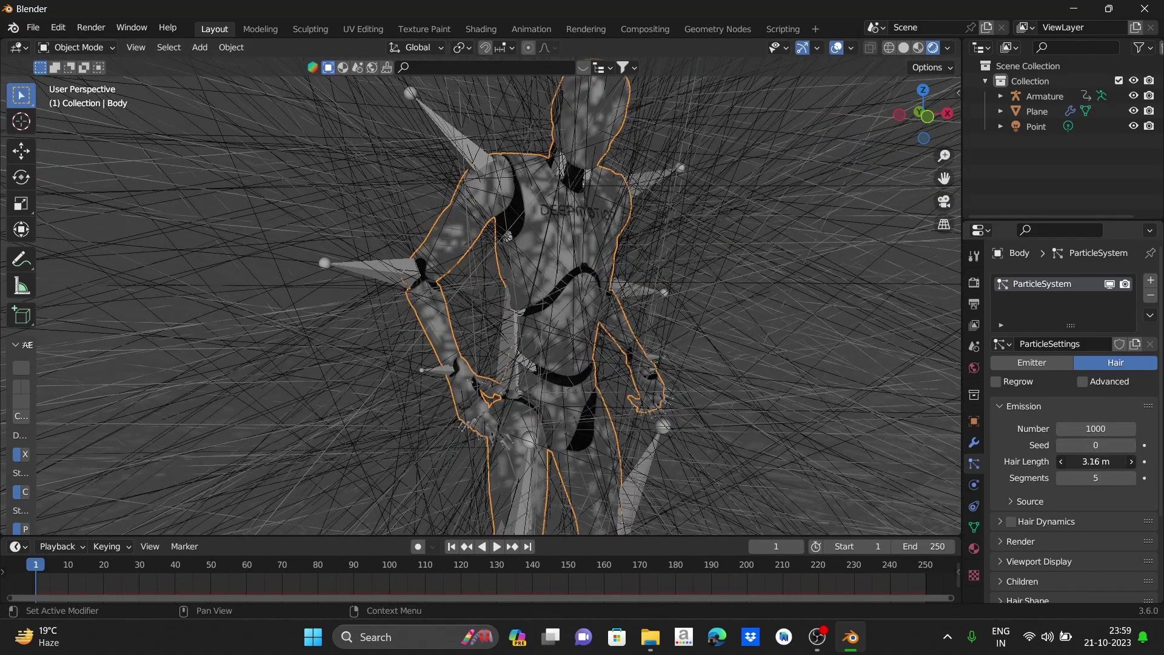
left_click_drag(1095, 461, 1046, 461)
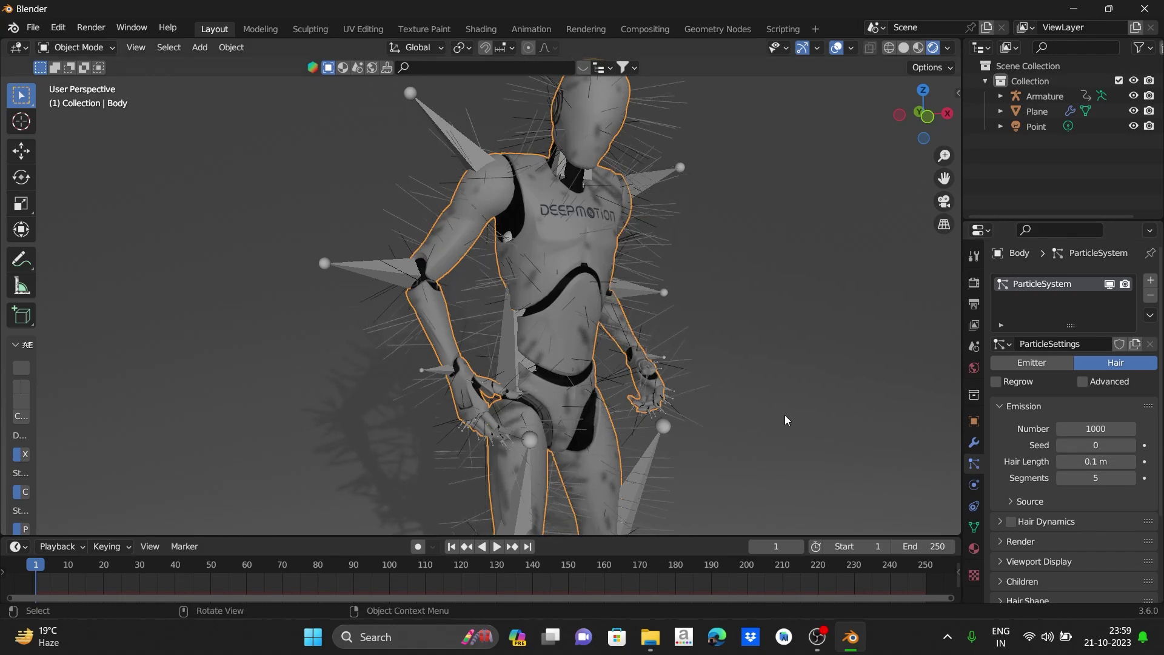
Preview the animation with the short hair and enable Hair Dynamics for the particle system
scroll(785, 414, "down", 4)
key("space")
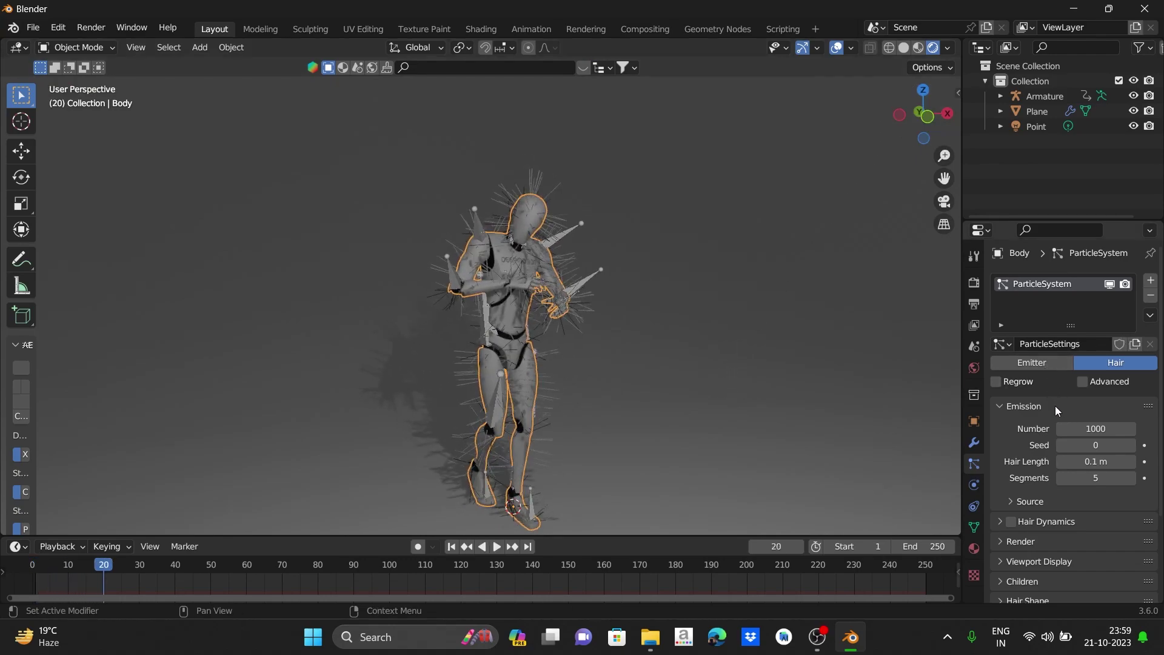
scroll(1080, 392, "down", 2)
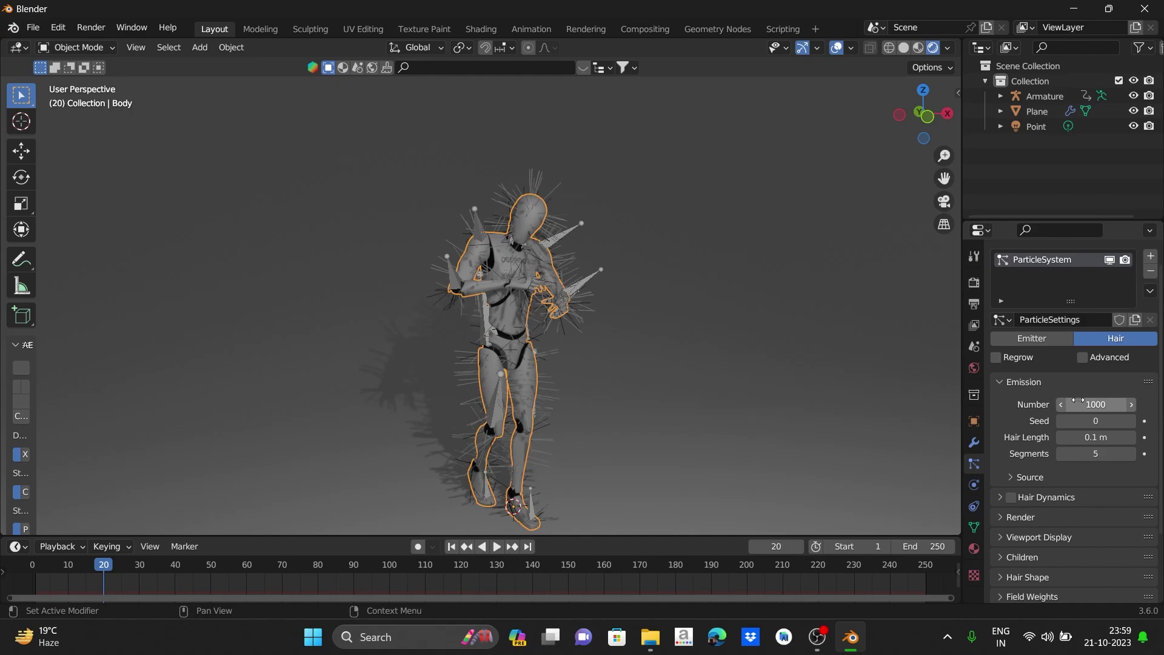
left_click(1011, 474)
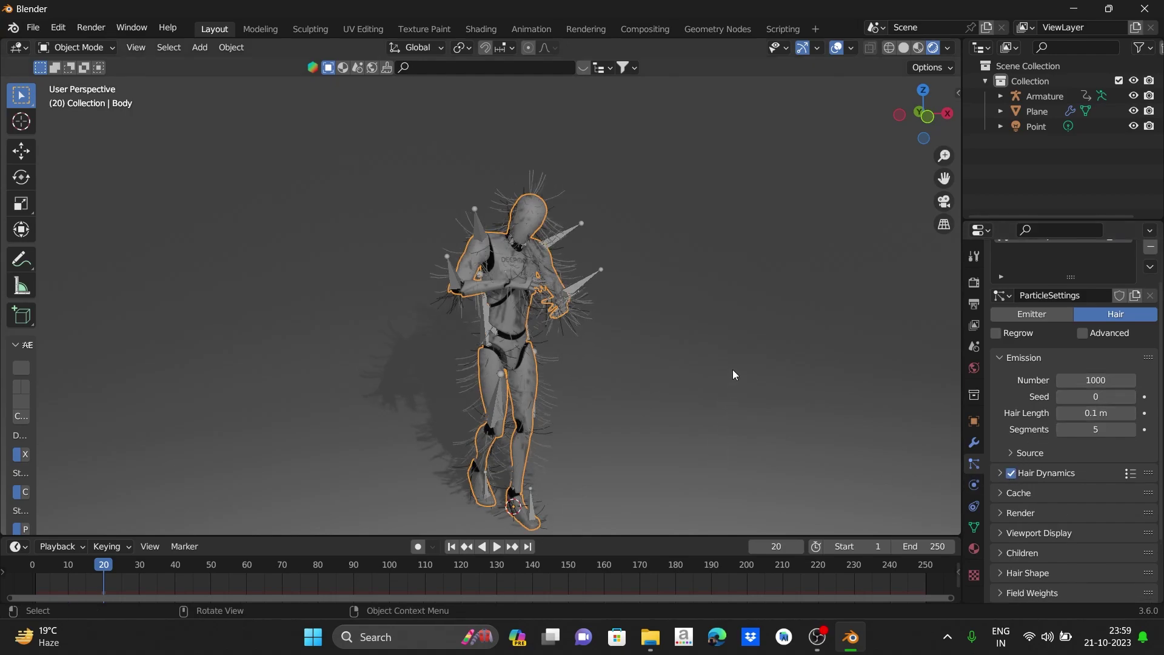
Replay the animation from the first frame and examine how the dynamic hair falls on the character
left_click(453, 546)
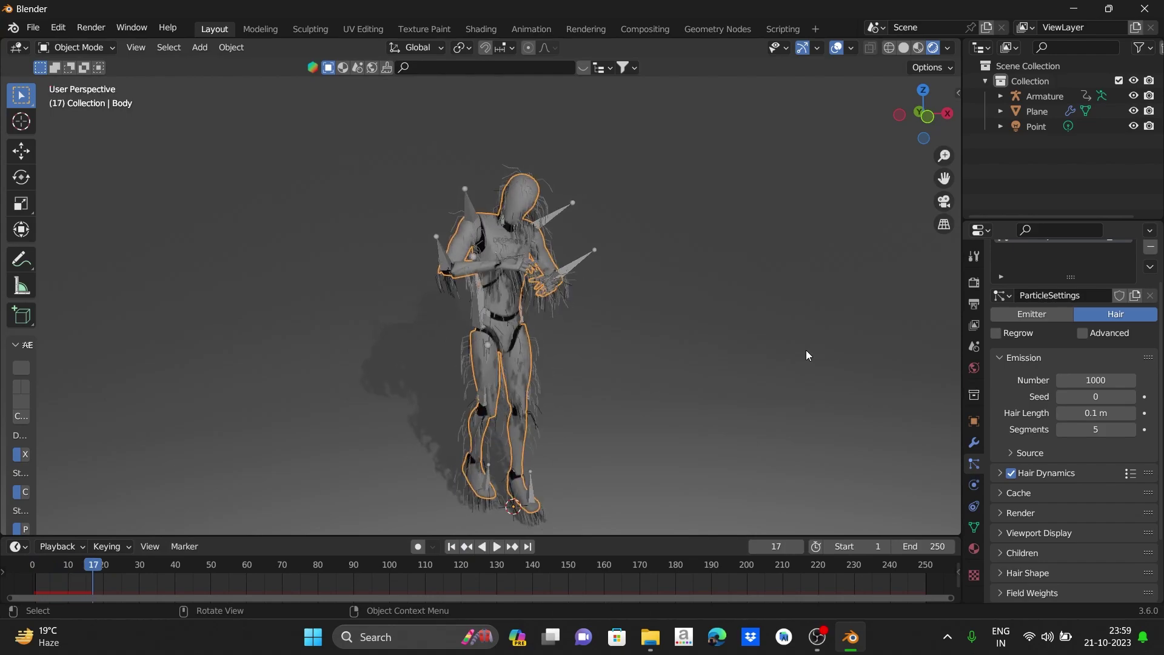
scroll(688, 325, "up", 5)
mouse_move(688, 325)
middle_mouse_down()
mouse_move(656, 329)
mouse_move(685, 330)
middle_mouse_up()
scroll(680, 247, "down", 8)
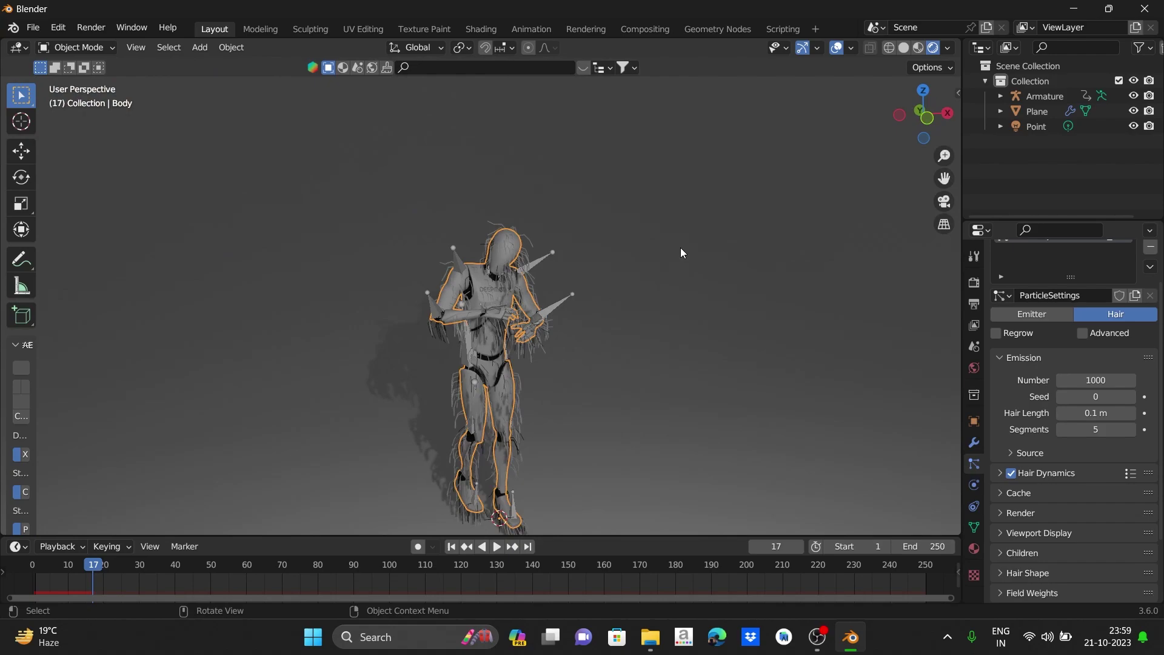
middle_click_drag(680, 247, 703, 250)
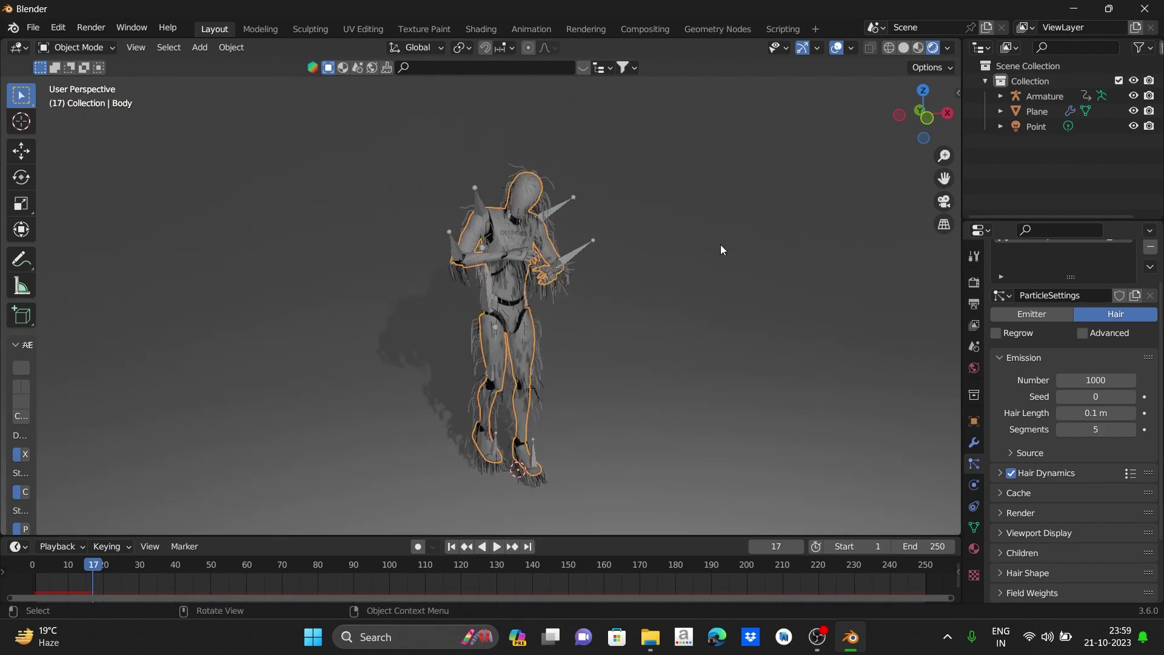
Set the Body's hair number to 250 and switch the particle system's children to Interpolated
left_click(1080, 380)
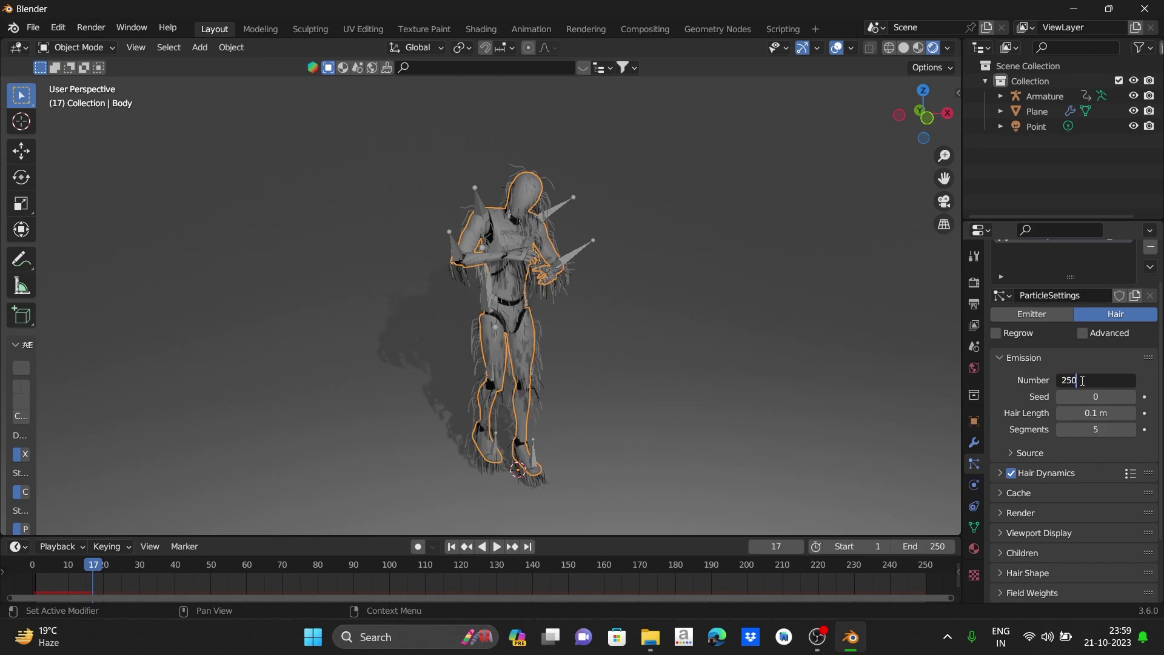
key("Return")
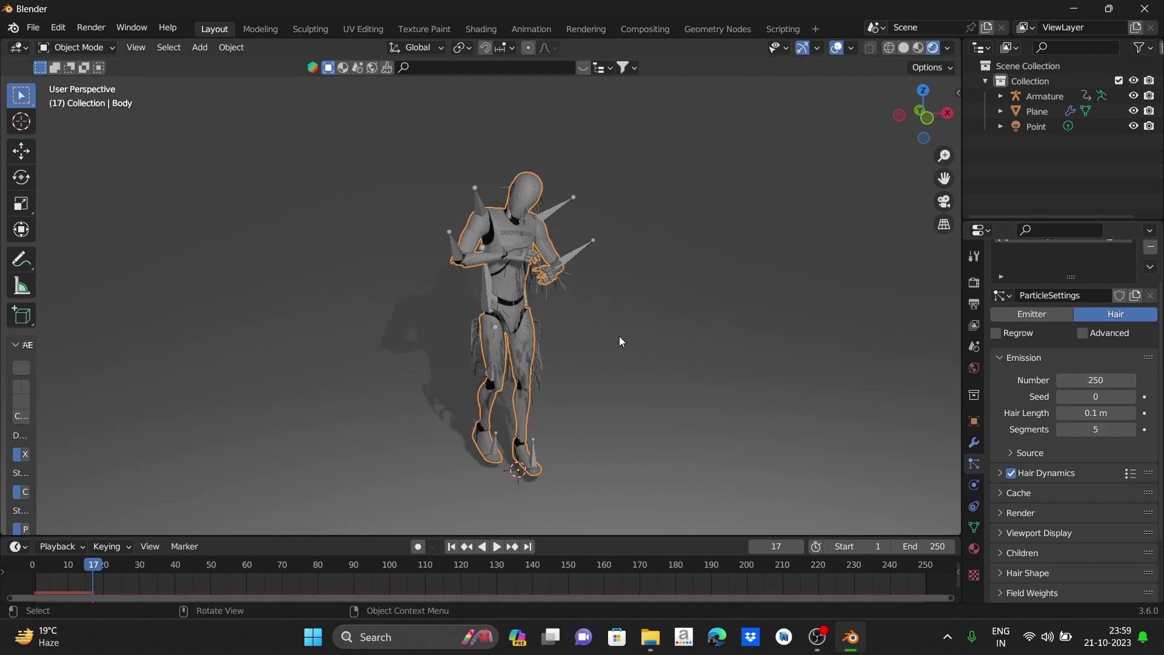
scroll(1070, 510, "down", 3)
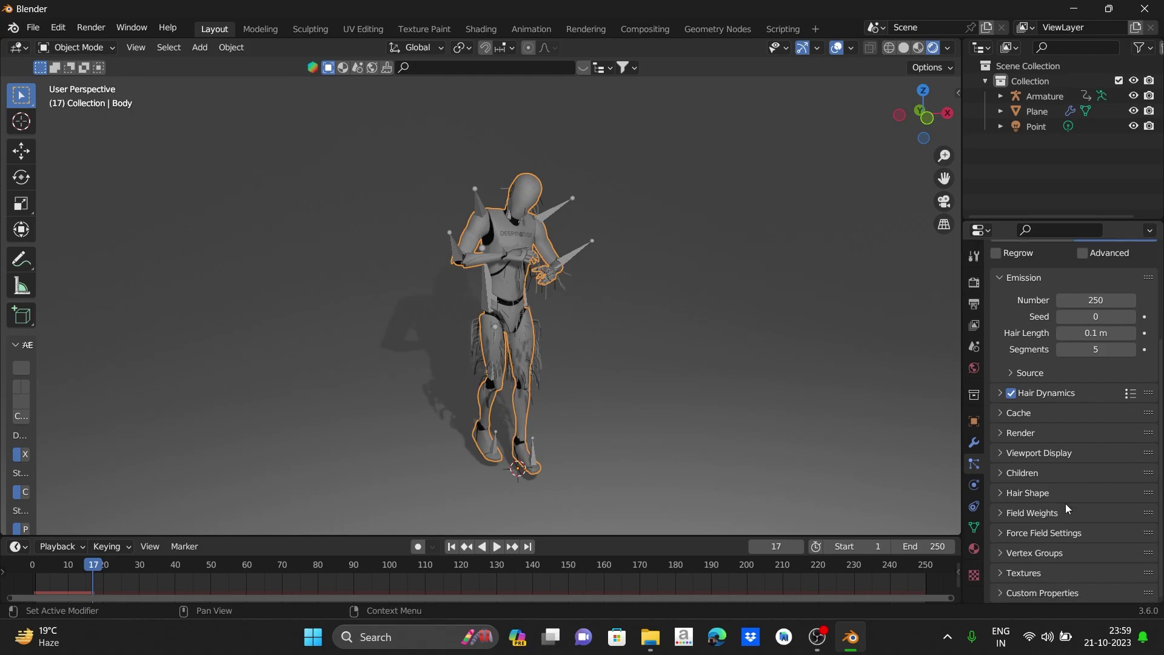
left_click(1024, 552)
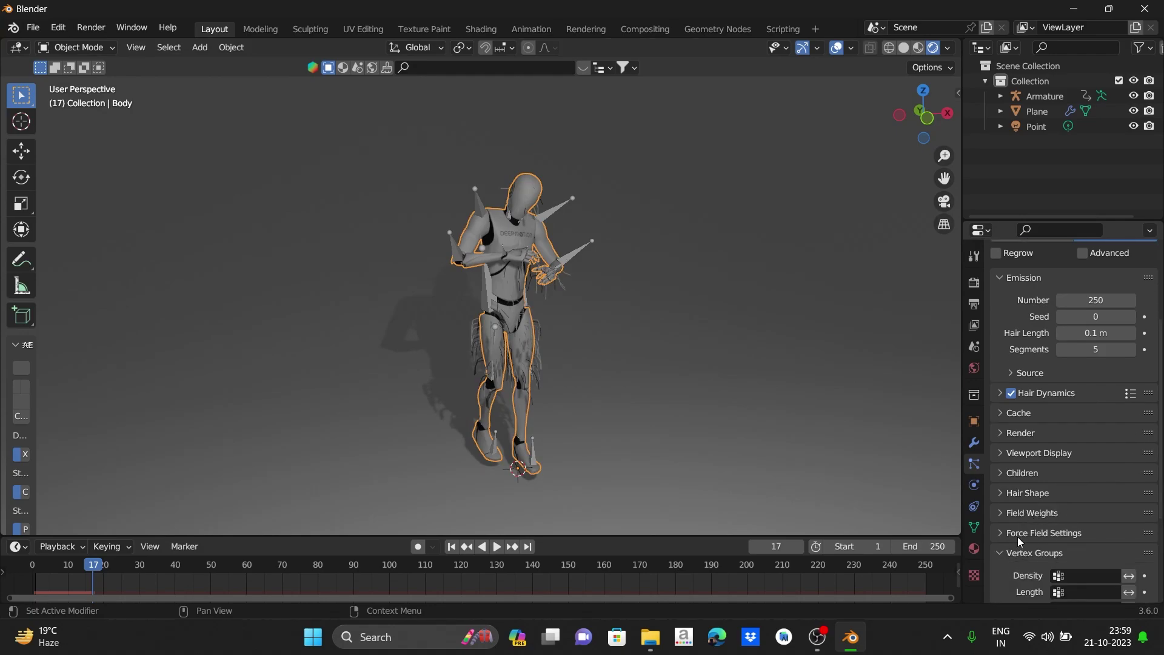
scroll(1018, 536, "down", 3)
scroll(1021, 534, "up", 4)
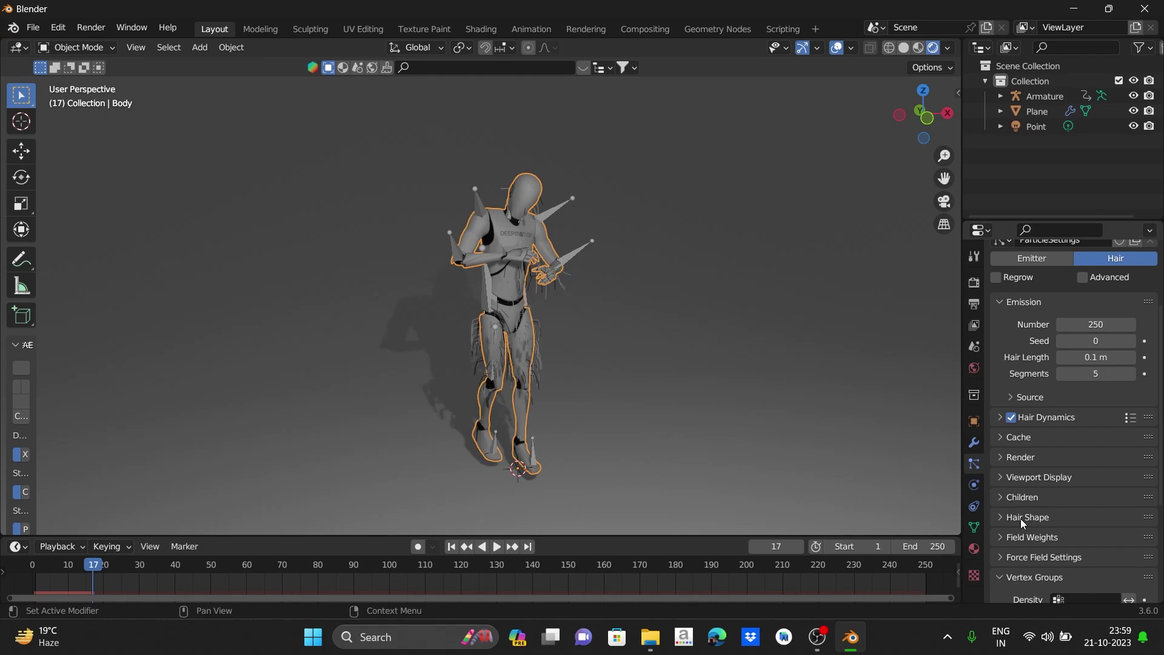
scroll(1020, 521, "down", 1)
left_click(1013, 472)
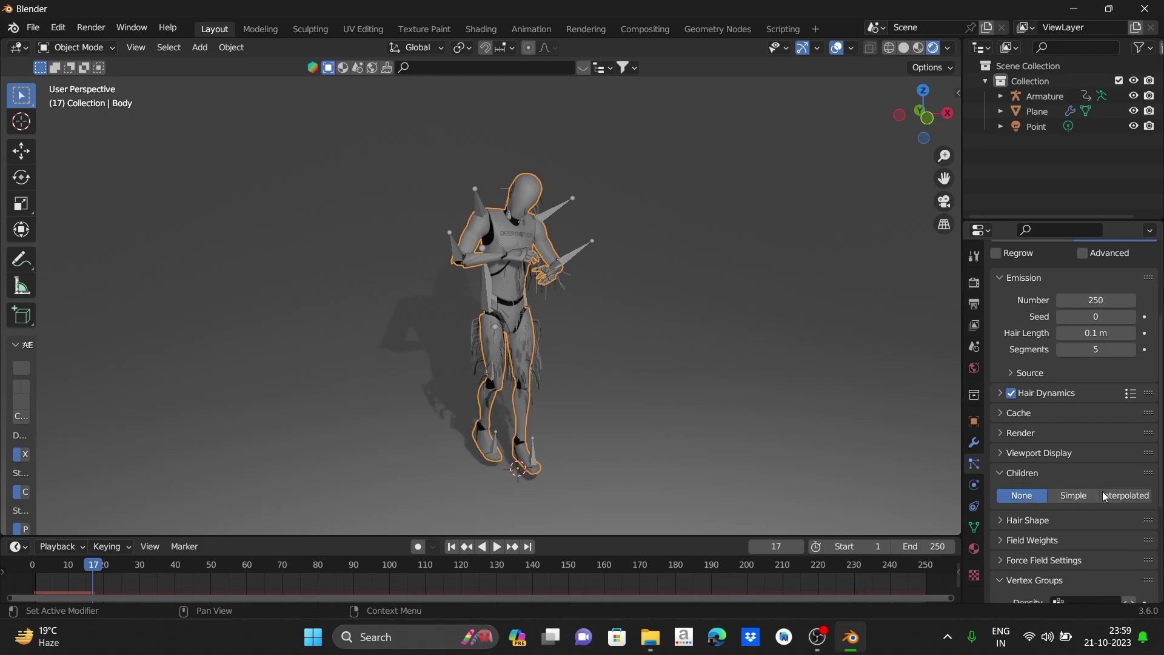
left_click(1114, 495)
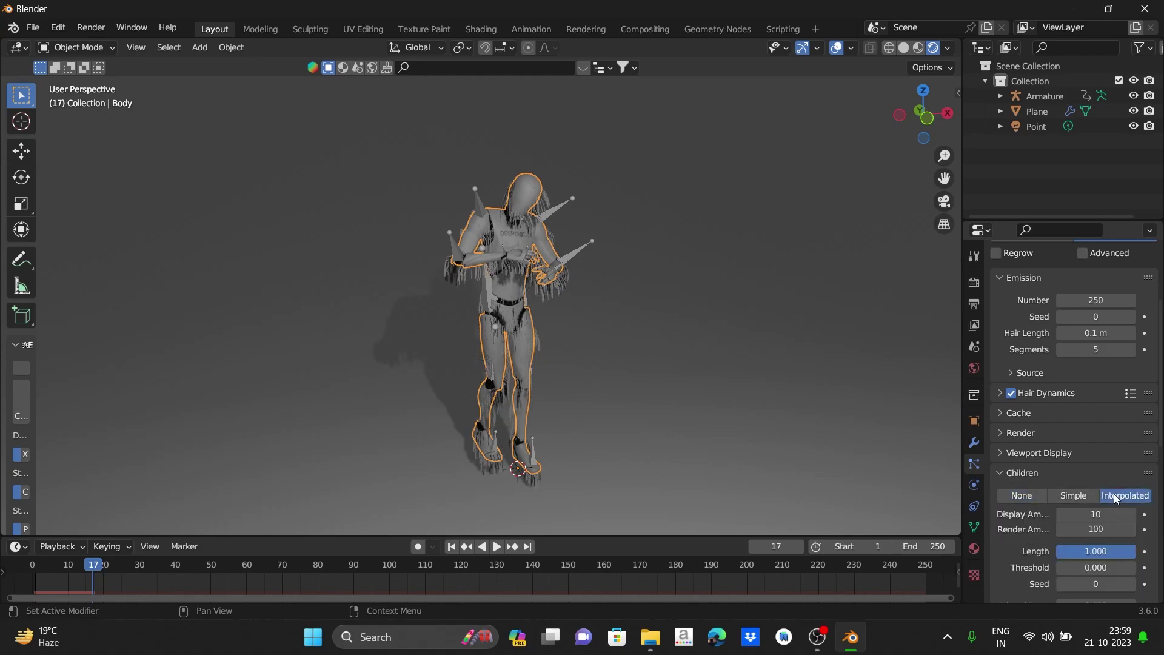
Hide the viewport overlays and play the animation to check the movement of the interpolated hair
left_click(837, 49)
key("space")
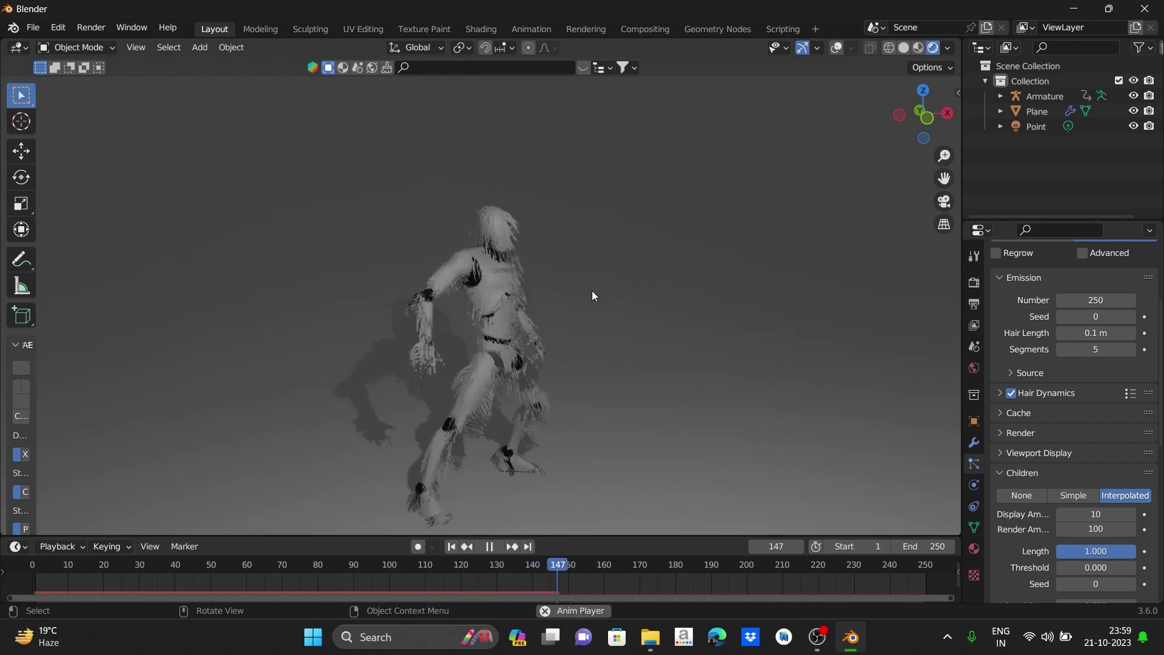
key("space")
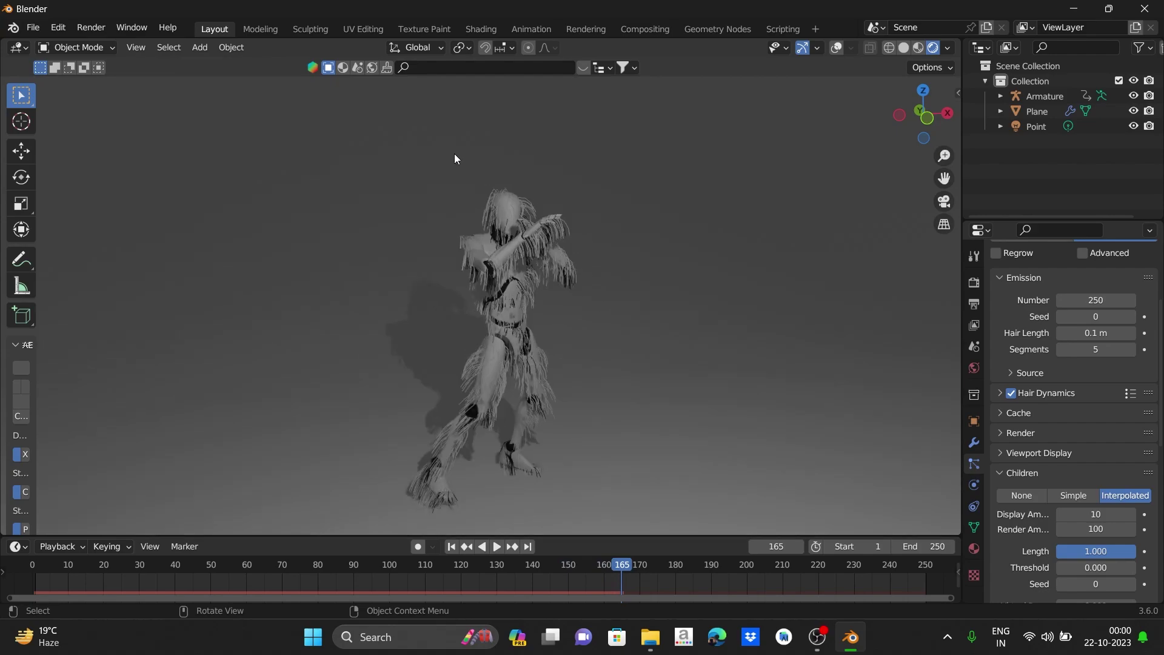
Add a camera to the scene and align it to the current view of the character
left_click(200, 47)
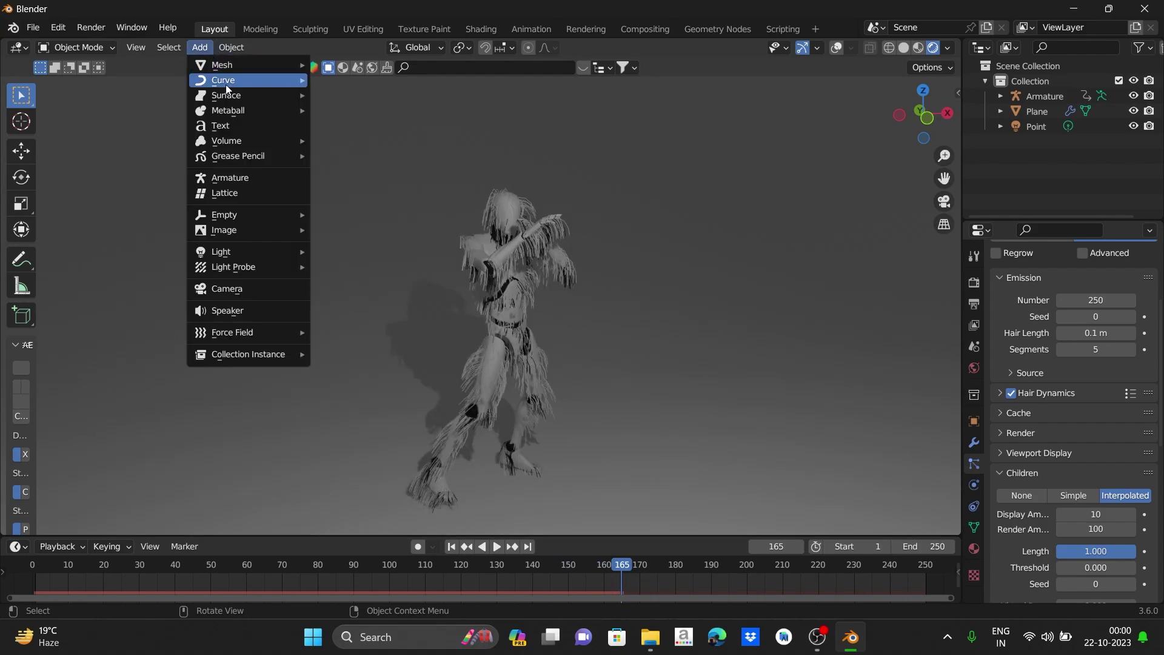
left_click(286, 290)
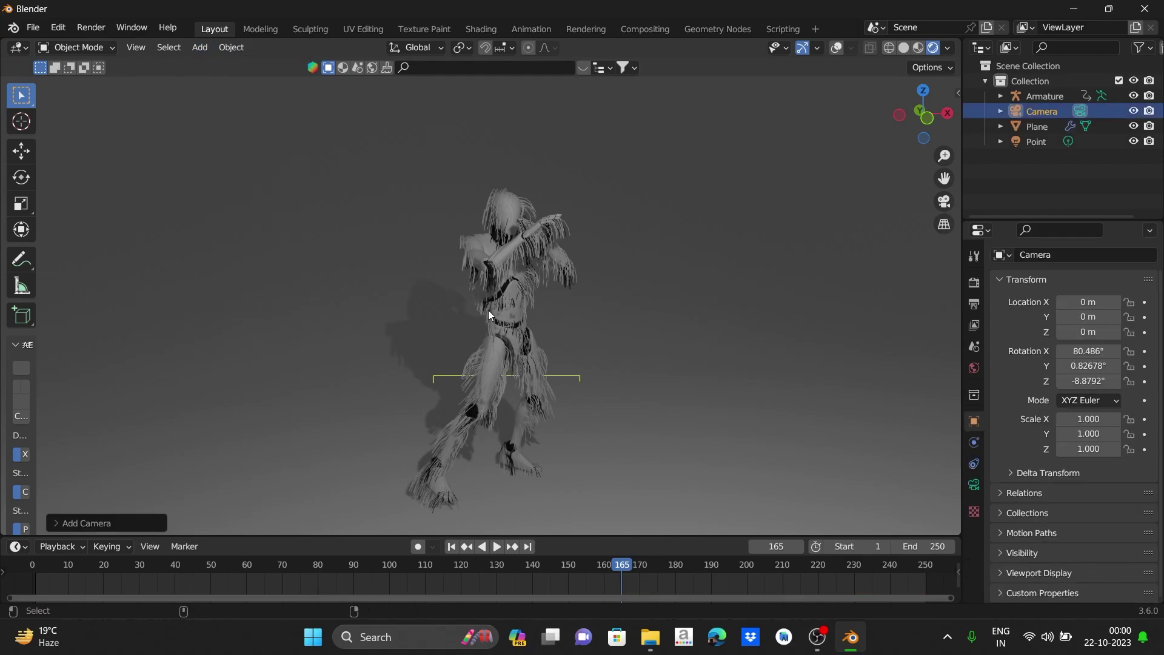
key("ctrl+alt+KP_0")
Shorten the camera's focal length until the whole character fits inside the camera frame
right_click(557, 268)
left_click(556, 280)
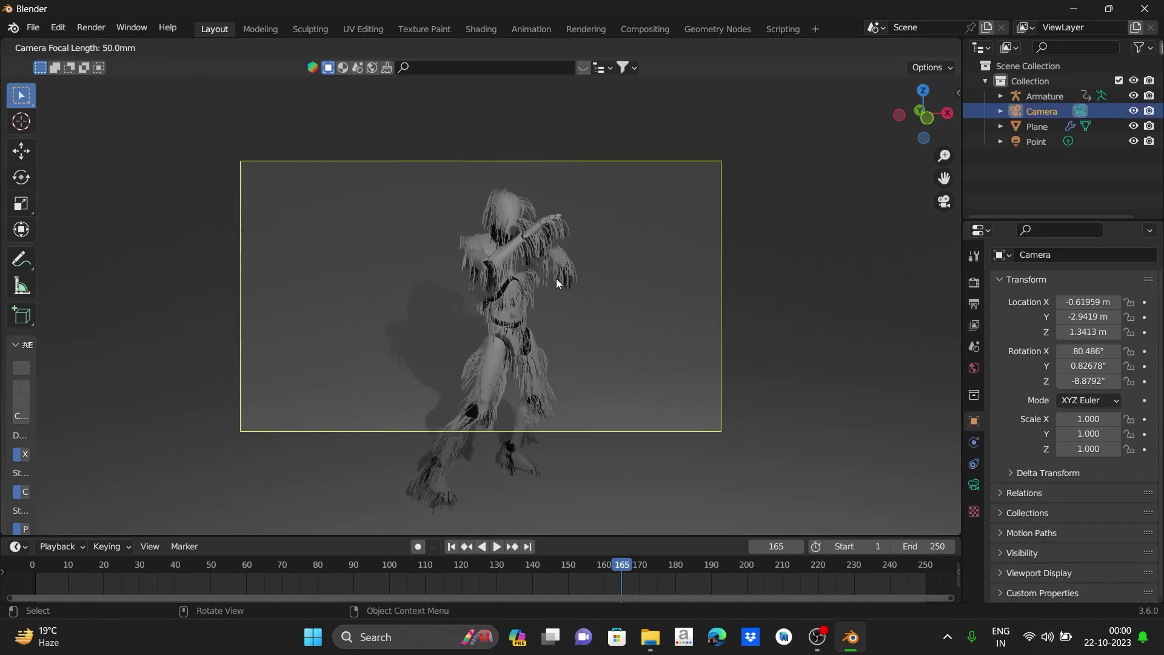
left_click(424, 282)
key("Home")
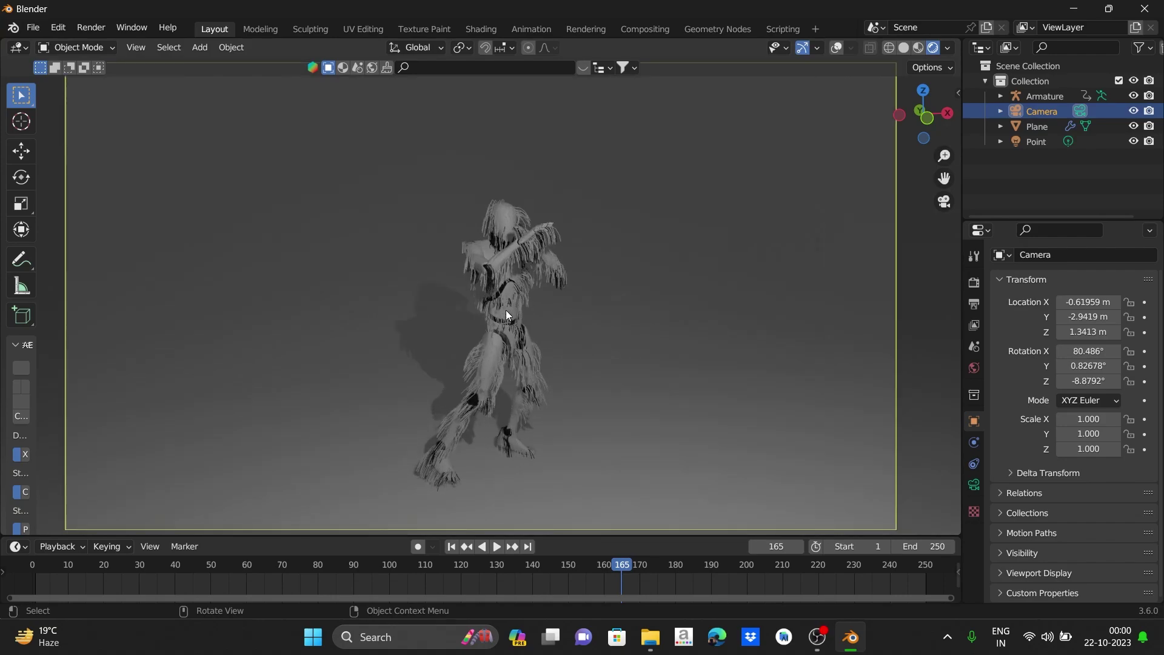
right_click(505, 310)
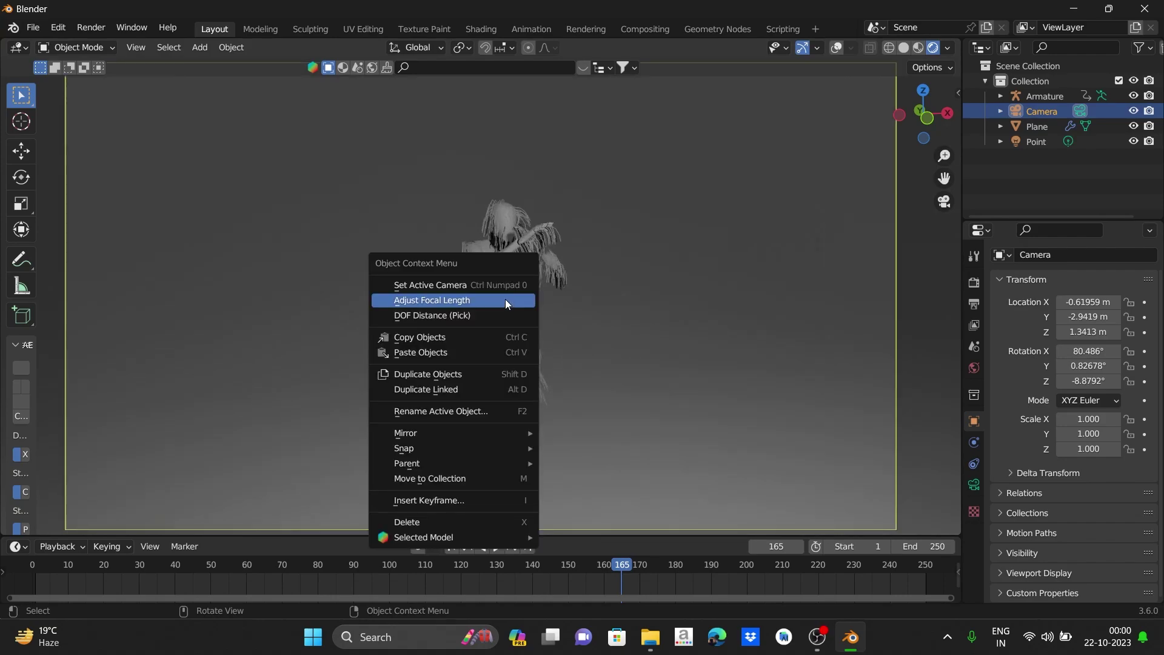
left_click(504, 299)
left_click(617, 351)
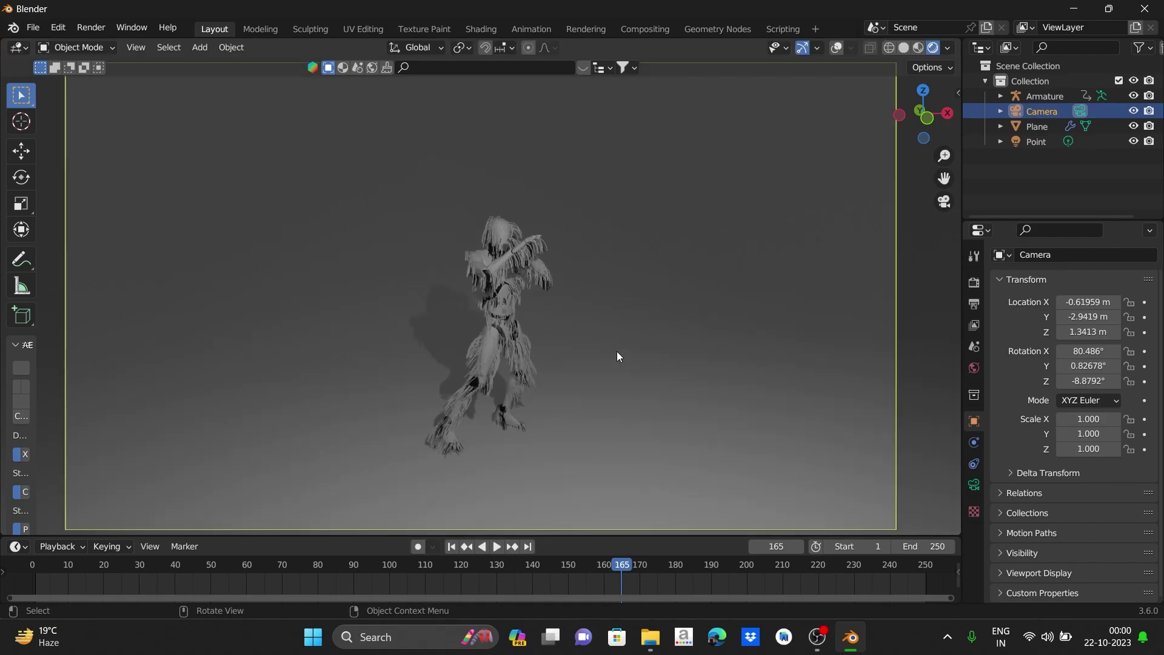
Advance the animation to frame 198, render a still image and inspect the hair up close
key("space")
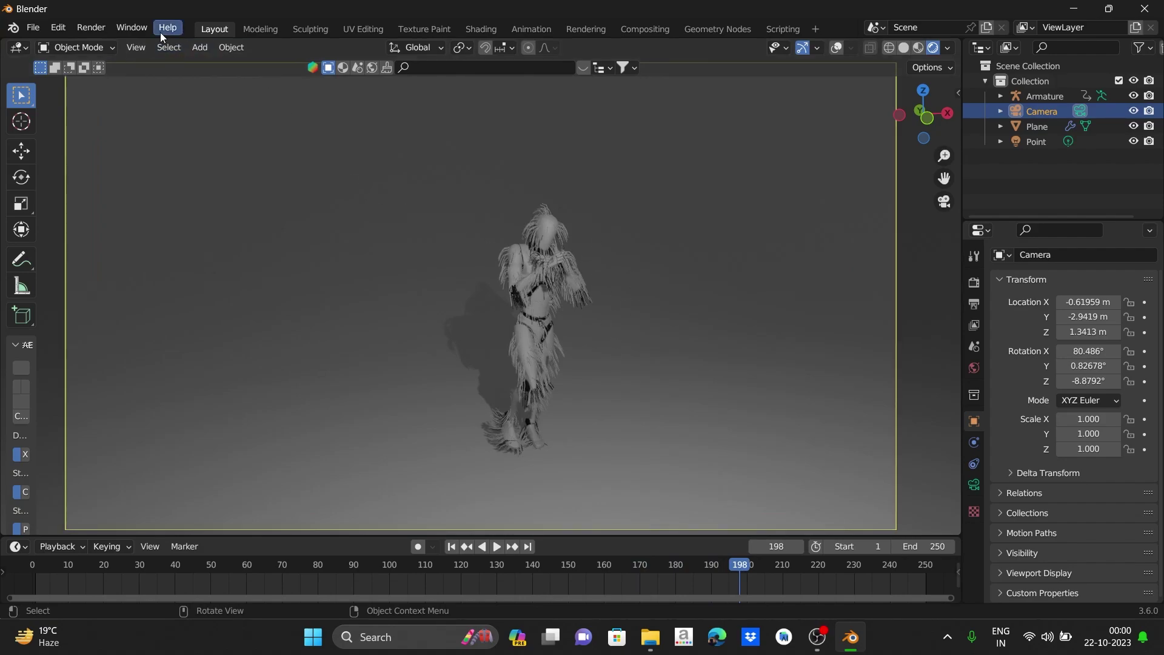
left_click(92, 28)
left_click(112, 43)
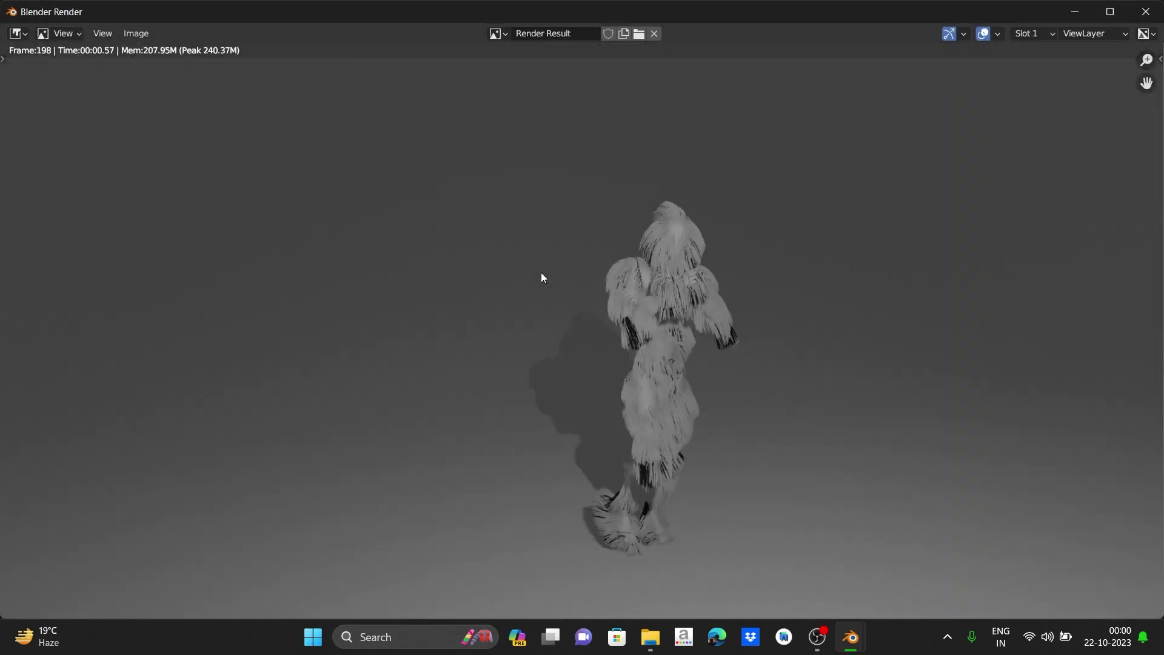
scroll(742, 323, "up", 5)
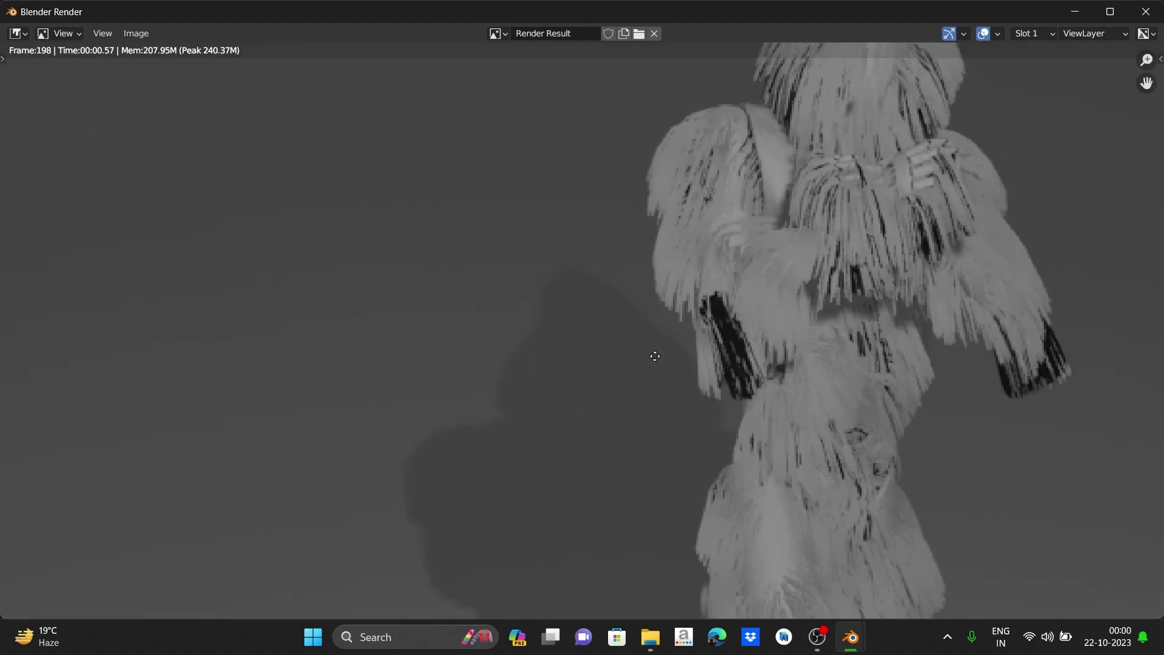
scroll(641, 317, "down", 5)
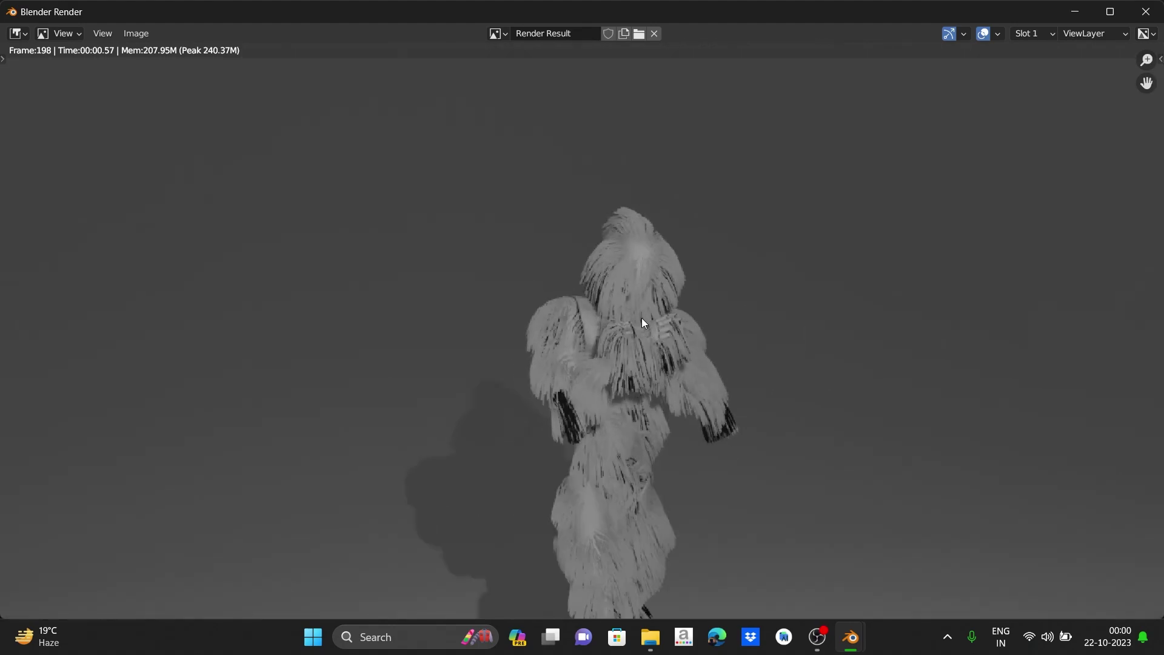
scroll(656, 332, "up", 5)
scroll(639, 344, "down", 1)
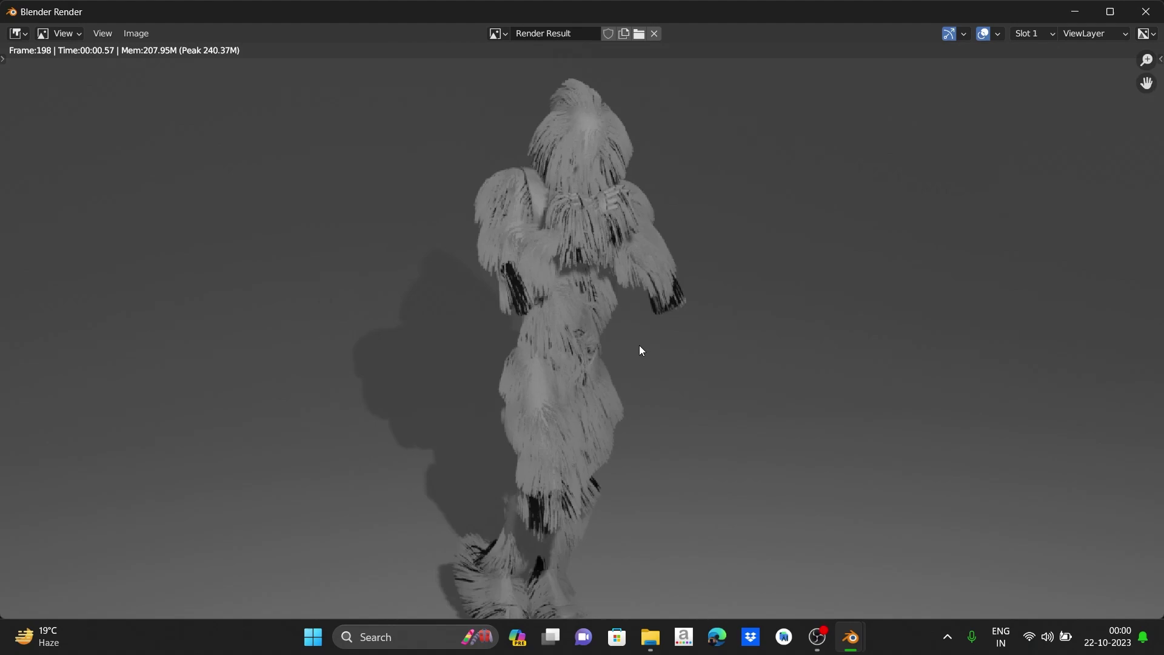
left_click(1146, 12)
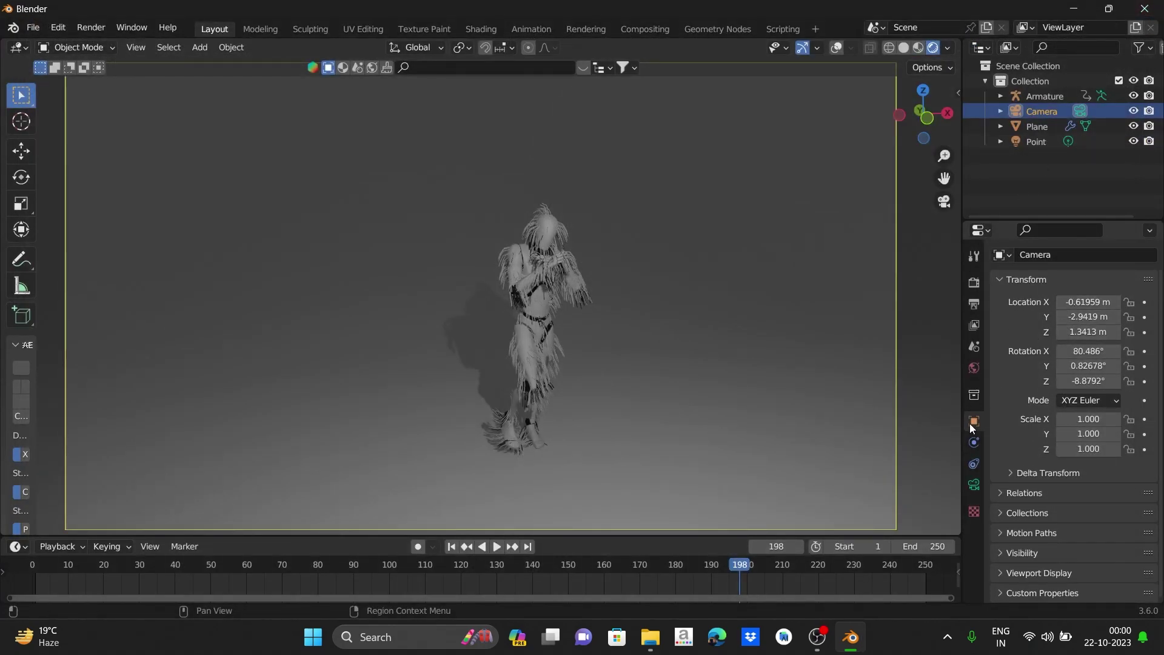
Select the character's Body and set its hair particle number to 200
left_click(544, 219)
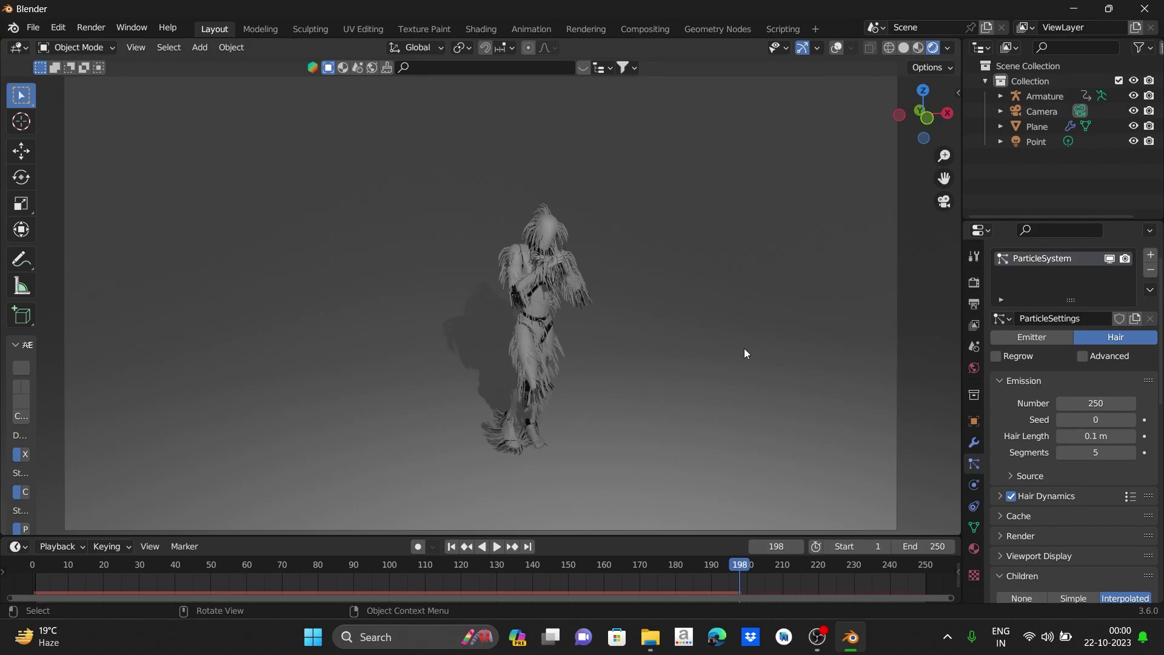
left_click(1099, 400)
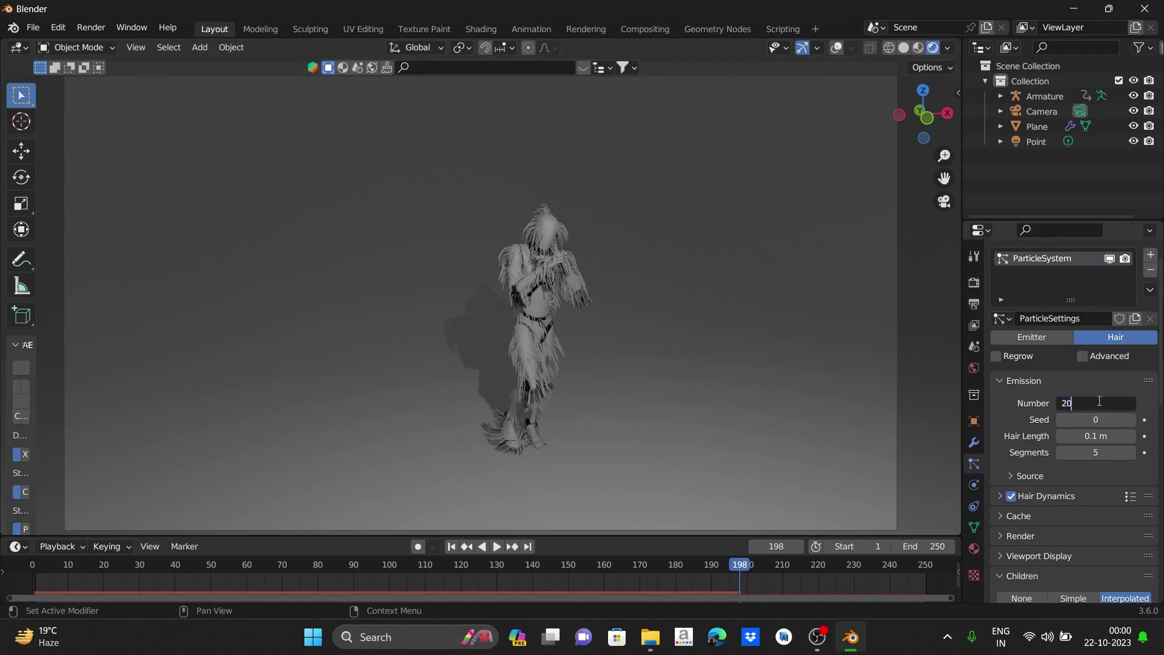
key("Return")
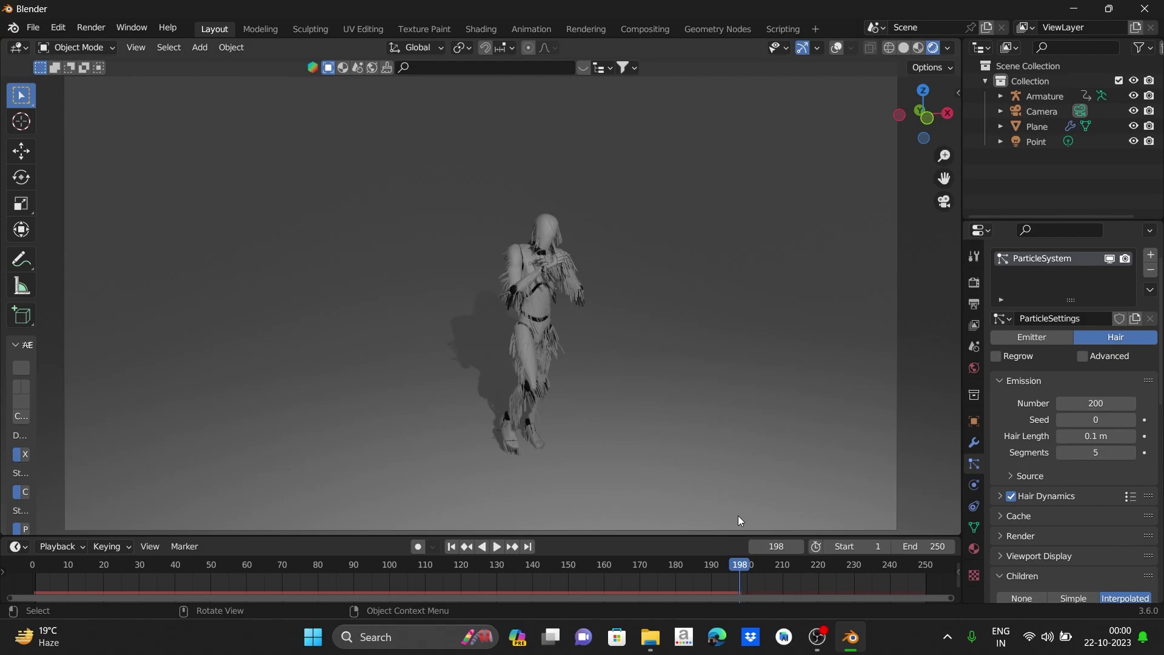
Replay the animation from frame 1 to frame 26 to check the thinner hair
left_click(451, 546)
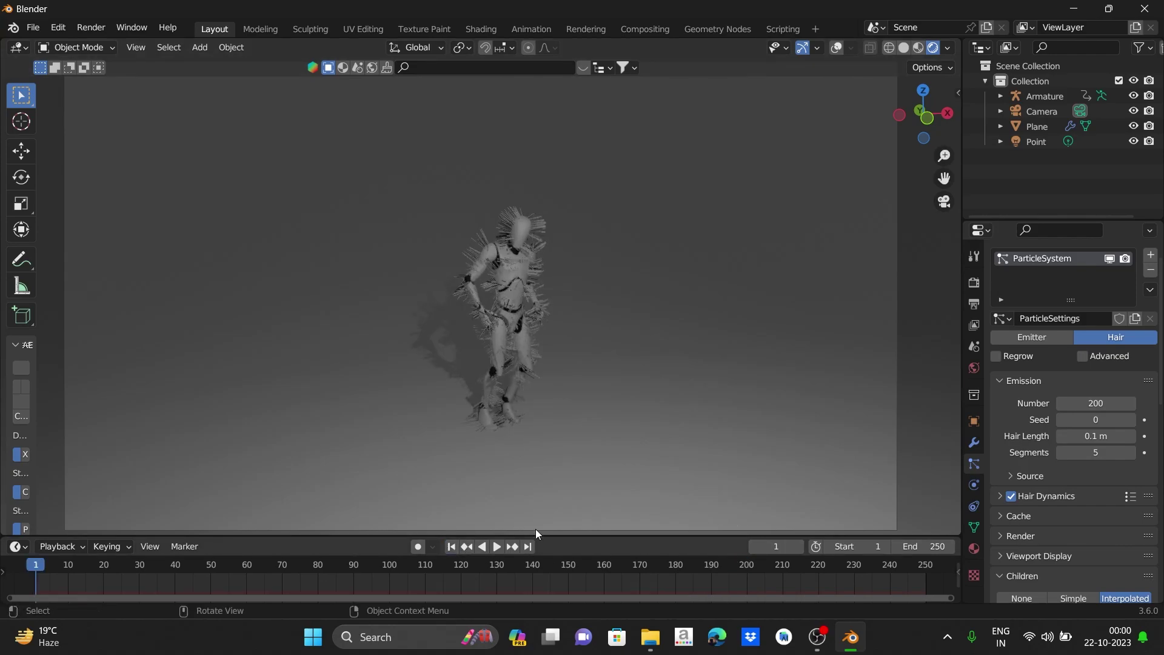
key("space")
key("space")
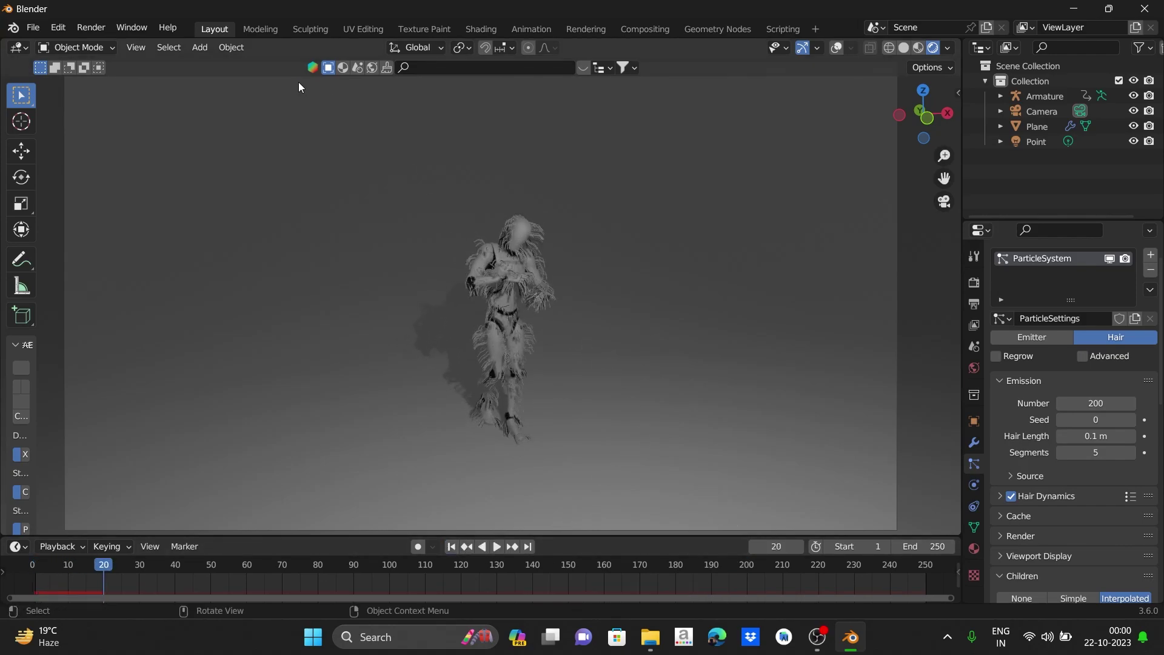
key("space")
key("space")
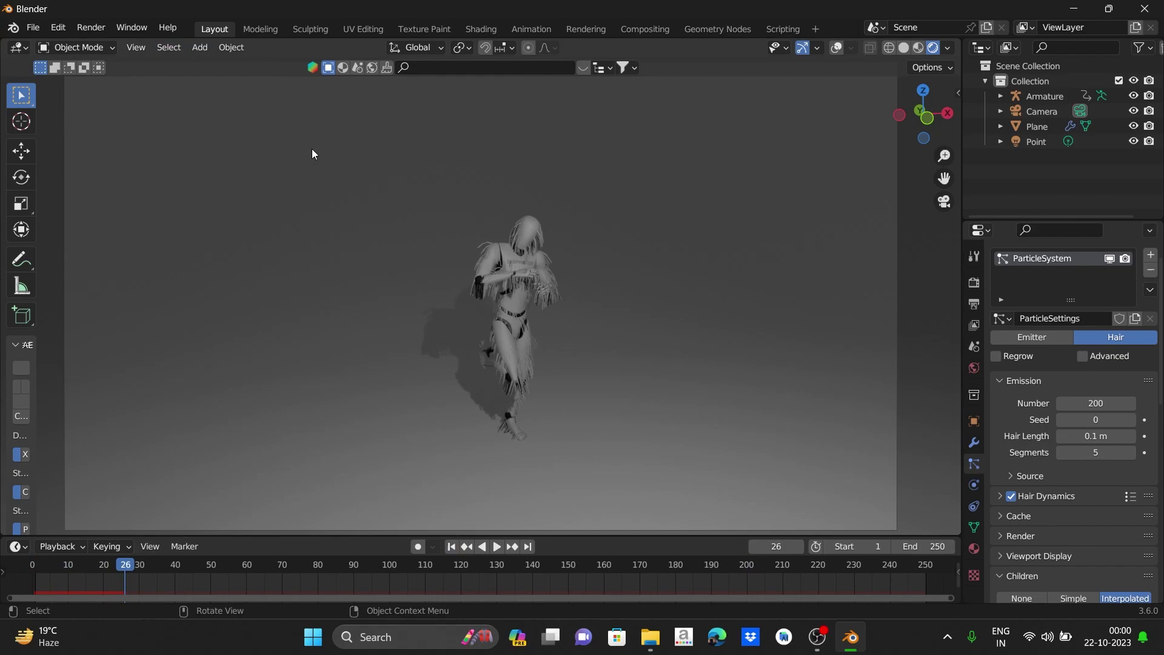
Render a still image of frame 26 and inspect the character's thinner hair
left_click(91, 27)
left_click(121, 45)
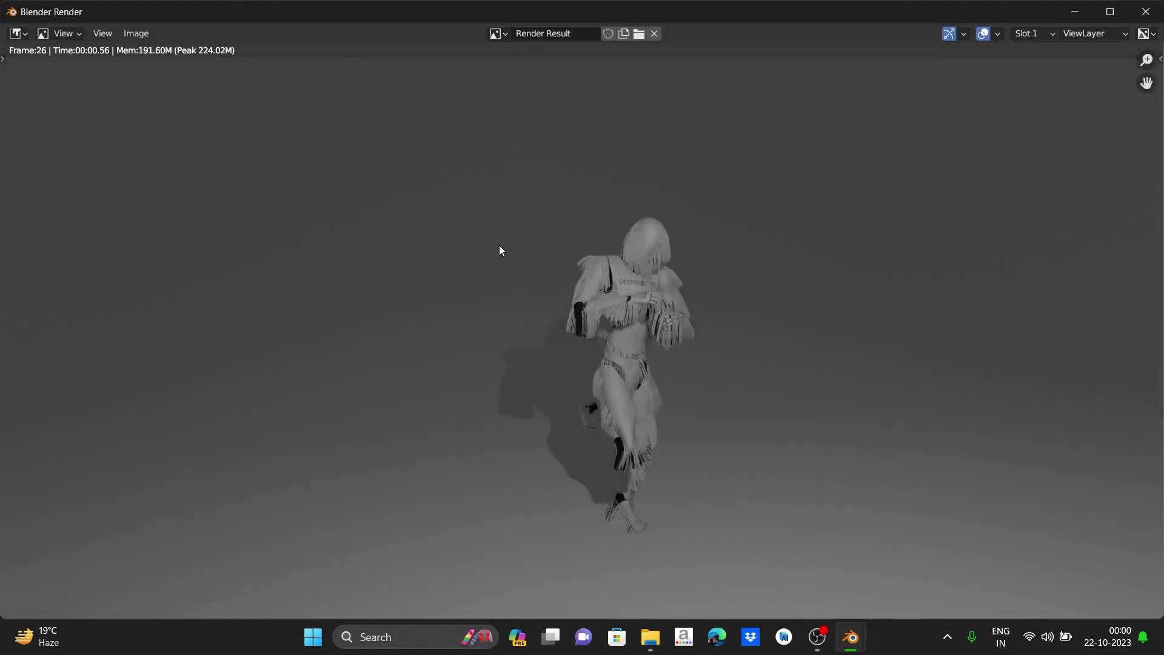
scroll(740, 294, "up", 4)
scroll(740, 293, "down", 2)
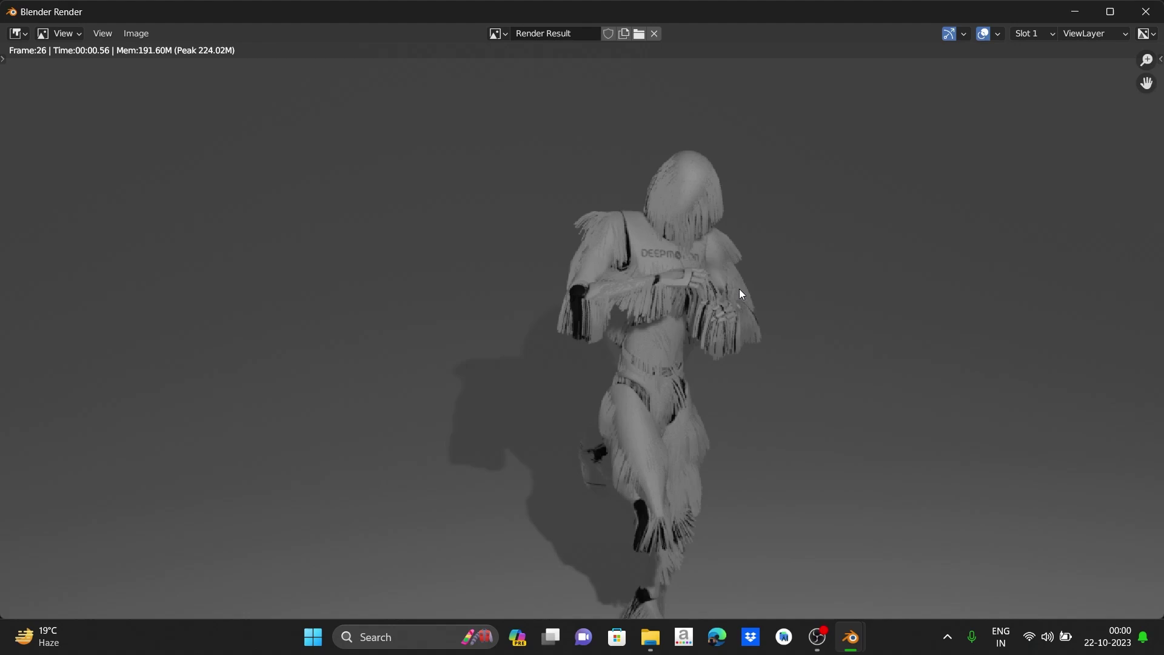
scroll(740, 292, "down", 1)
left_click(1146, 11)
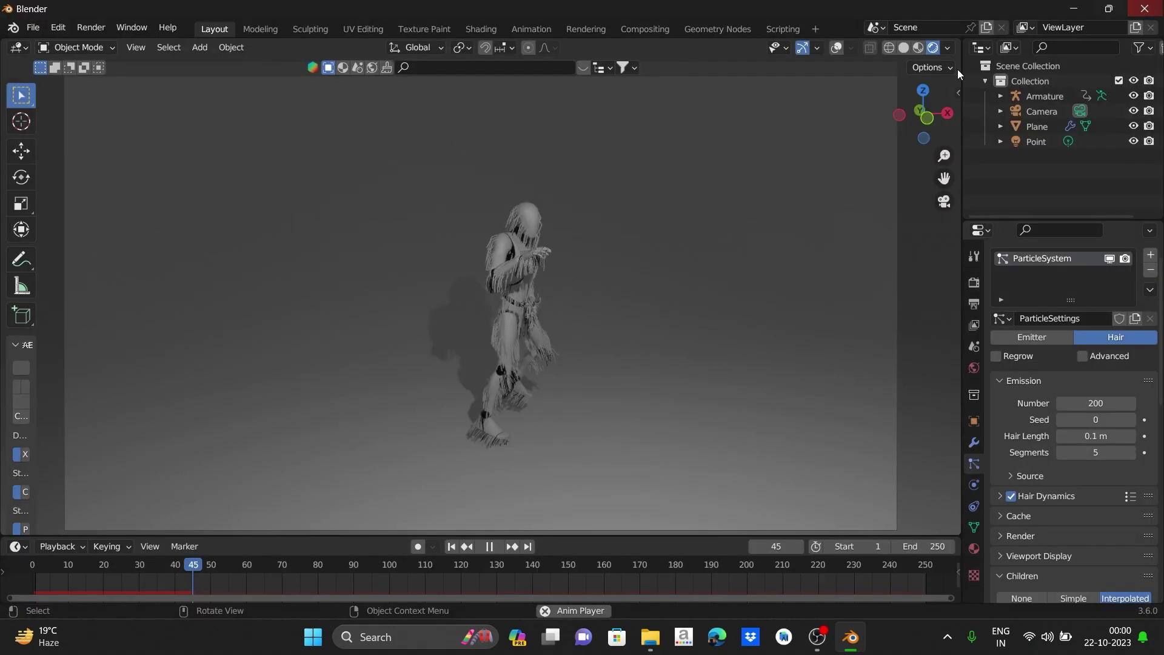
Stop the playback at frame 45 and turn the viewport overlays back on for the close view
scroll(572, 197, "up", 3)
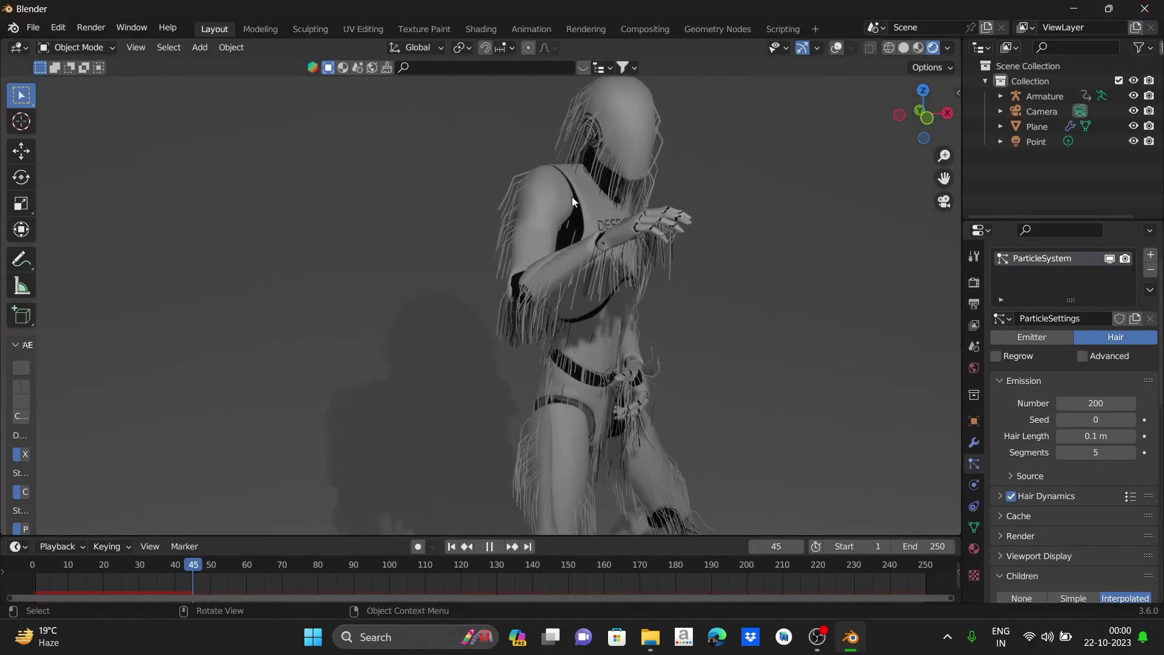
key("space")
left_click(837, 49)
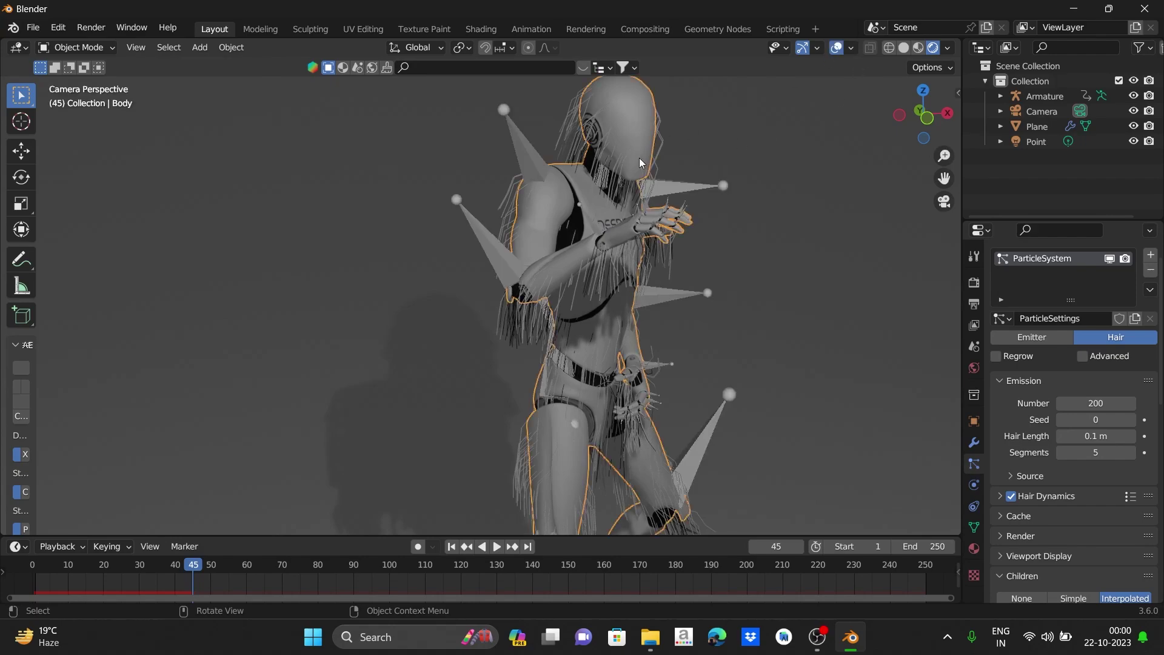
Unlink the body2 material from the character's Body and create a new material in its slot
left_click(974, 548)
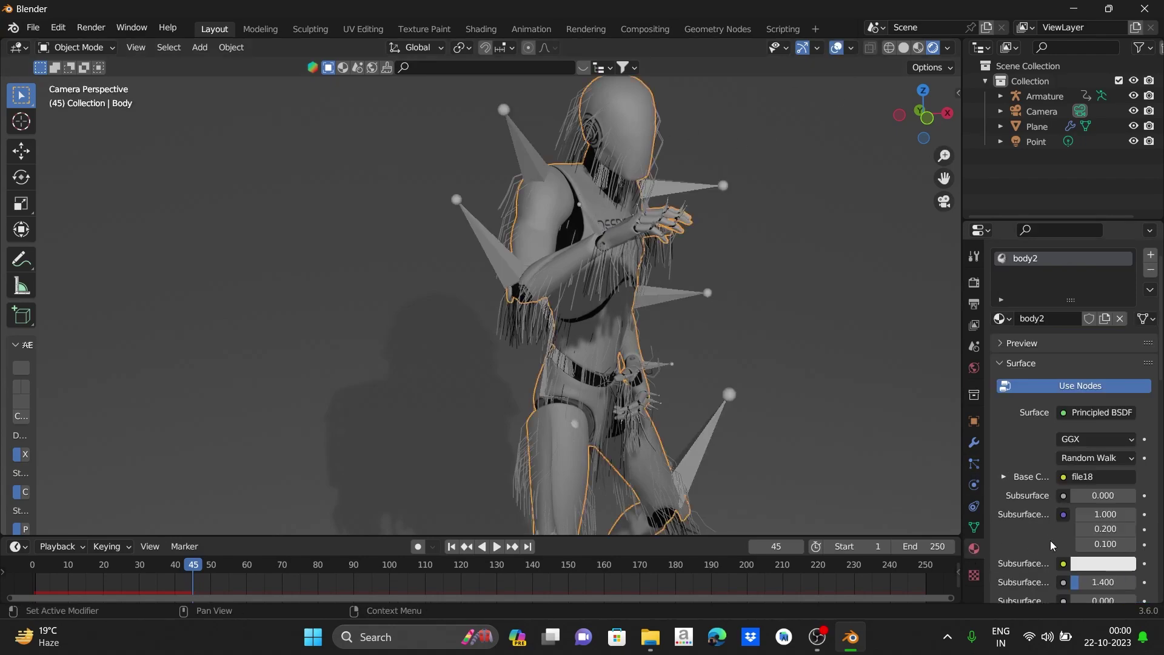
scroll(1026, 516, "down", 2)
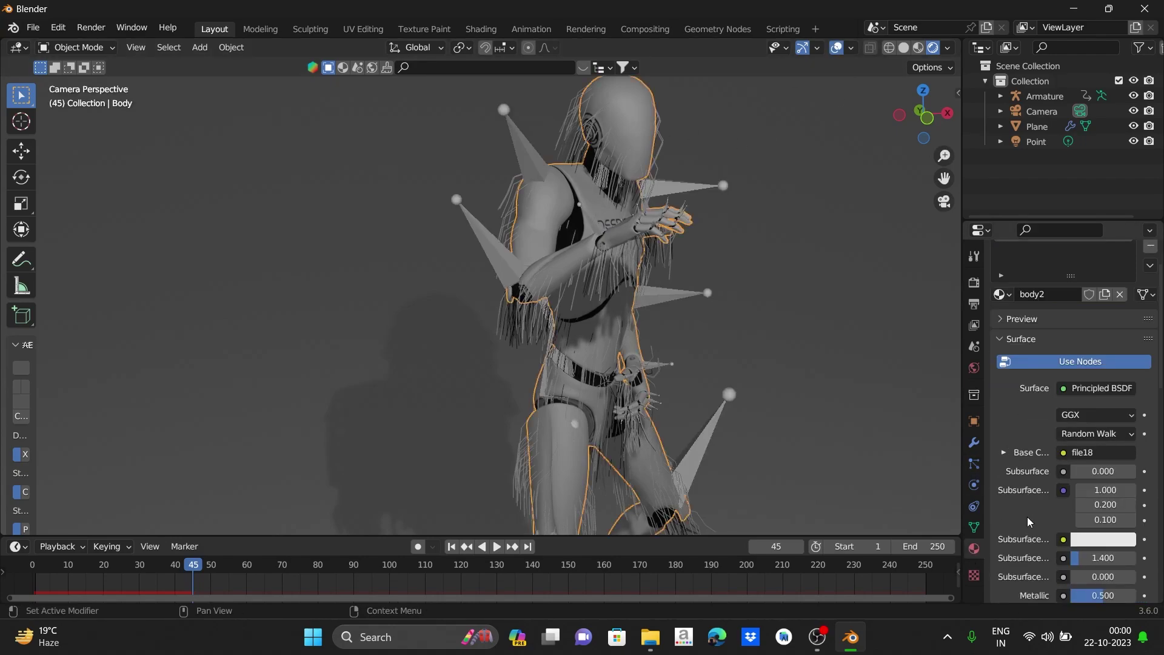
left_click(1119, 295)
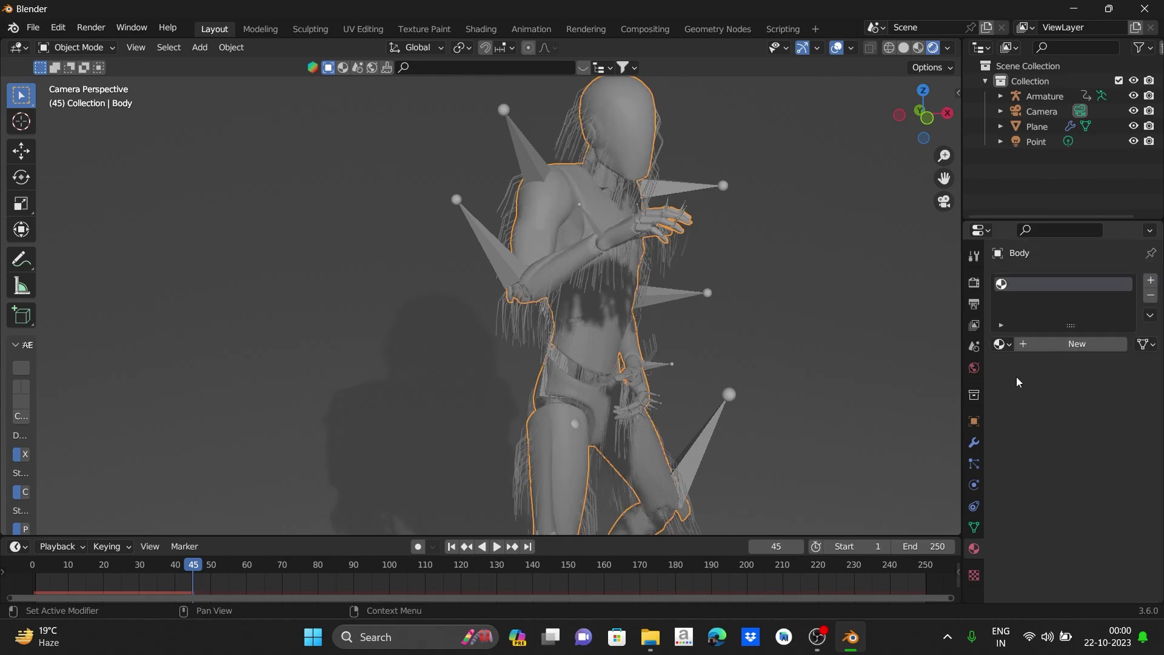
left_click(1055, 345)
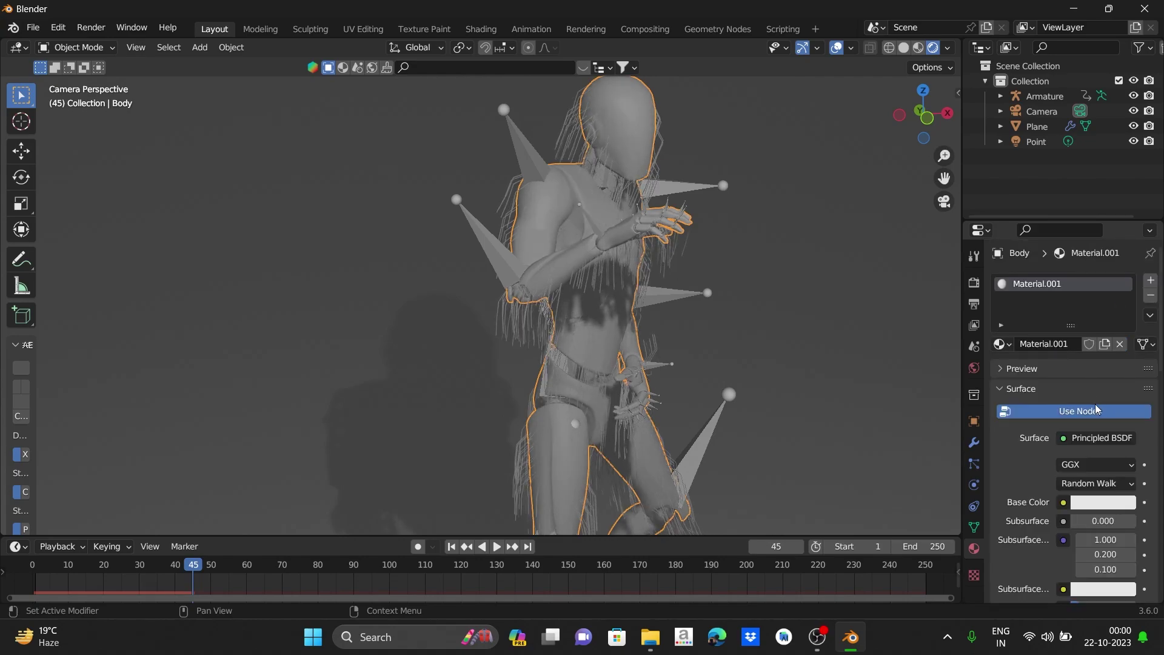
Set the new material's base colour to a skin tone and change it to a saturated red
left_click(1078, 440)
scroll(1045, 454, "down", 2)
left_click(1064, 454)
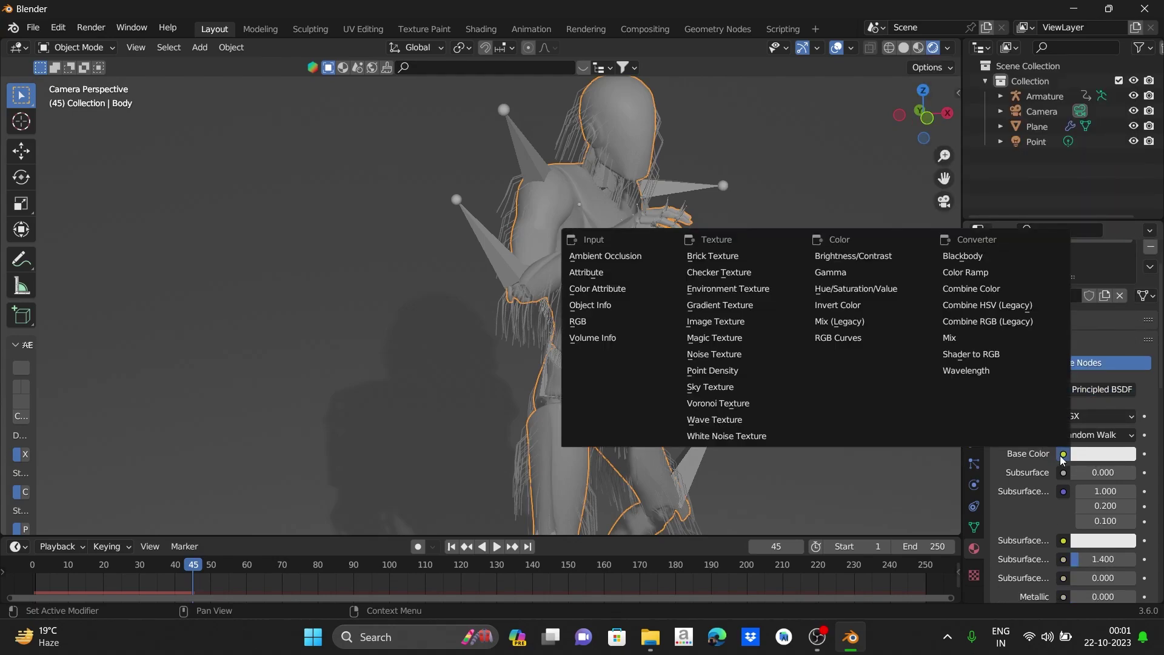
left_click(1108, 454)
left_click_drag(1063, 341, 1049, 314)
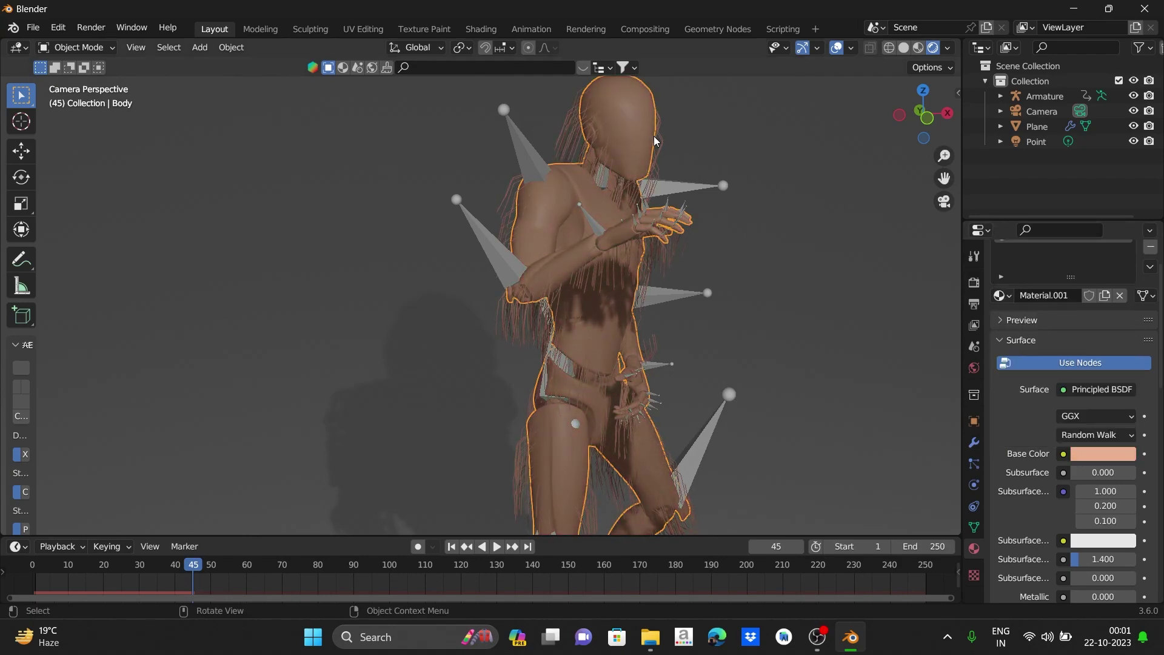
left_click(1089, 455)
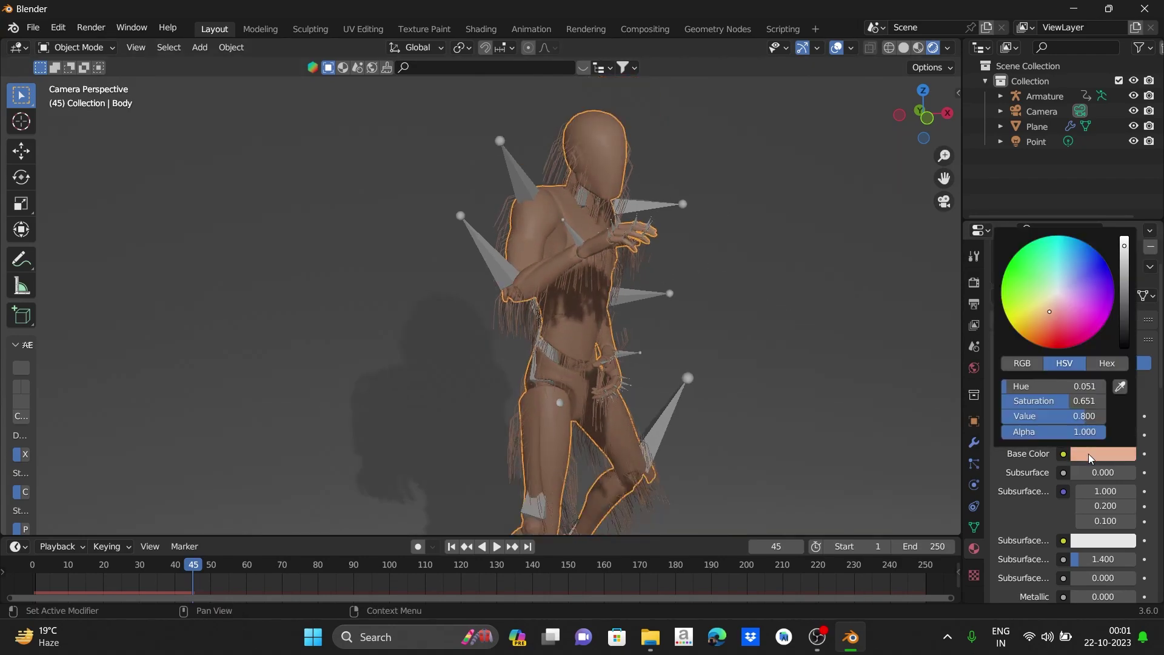
mouse_move(1045, 307)
left_mouse_down()
mouse_move(1023, 328)
mouse_move(1066, 339)
left_mouse_up()
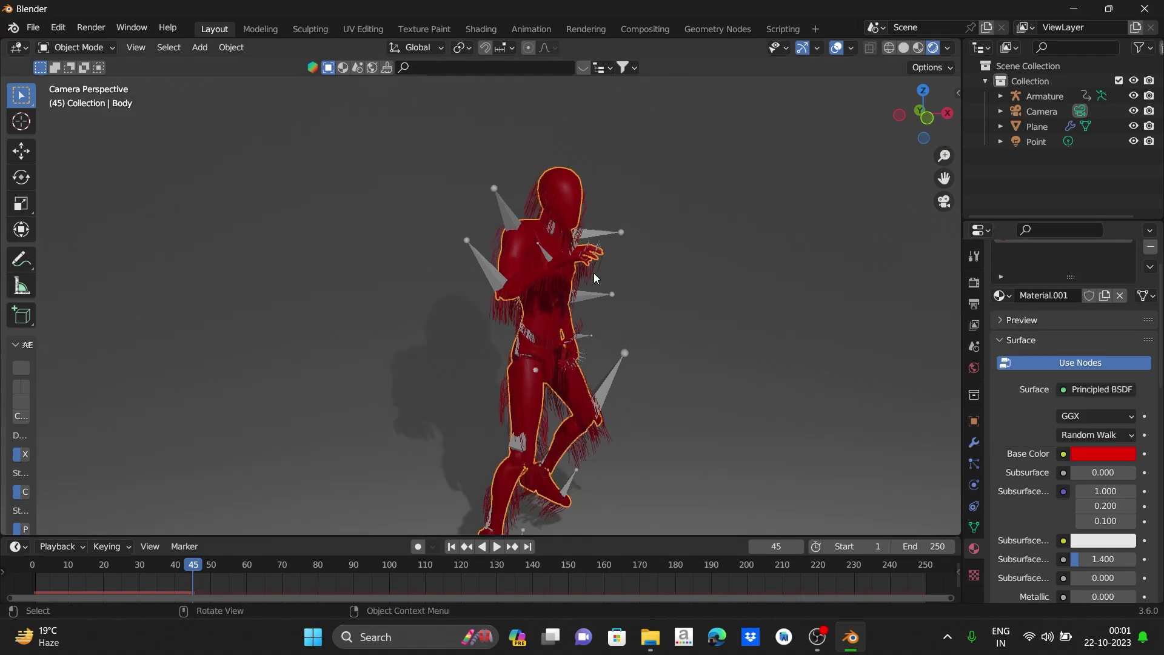
Go to frame 54, render a still image and inspect the red character up close
left_click_drag(194, 565, 224, 566)
left_click(91, 27)
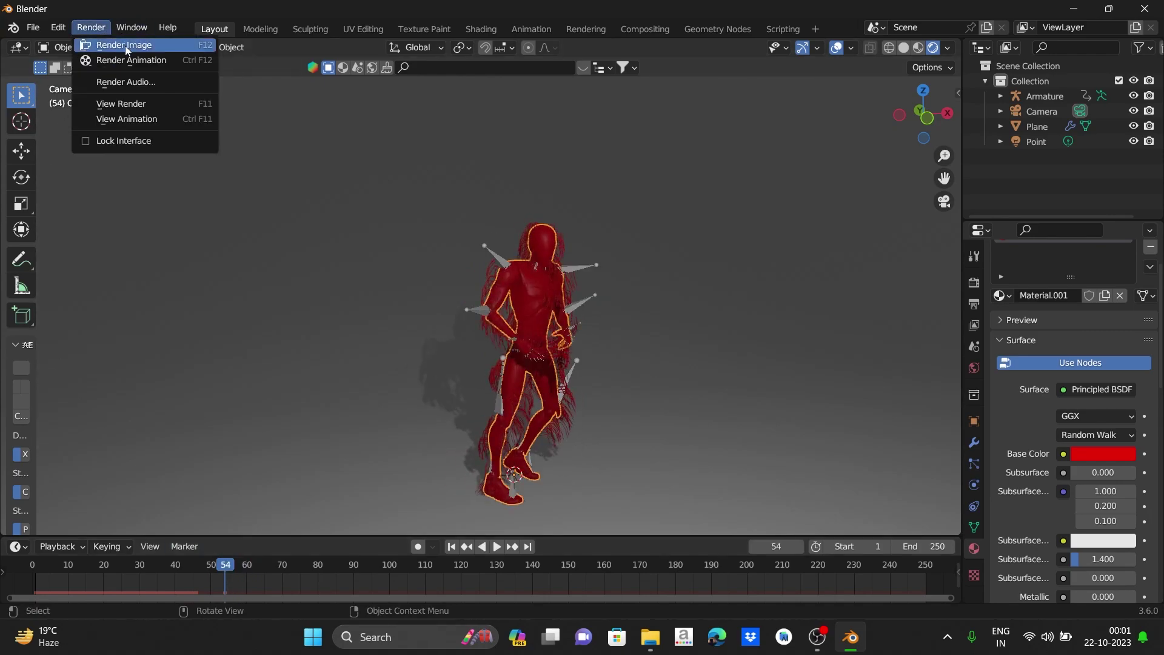
left_click(127, 46)
scroll(657, 348, "up", 6)
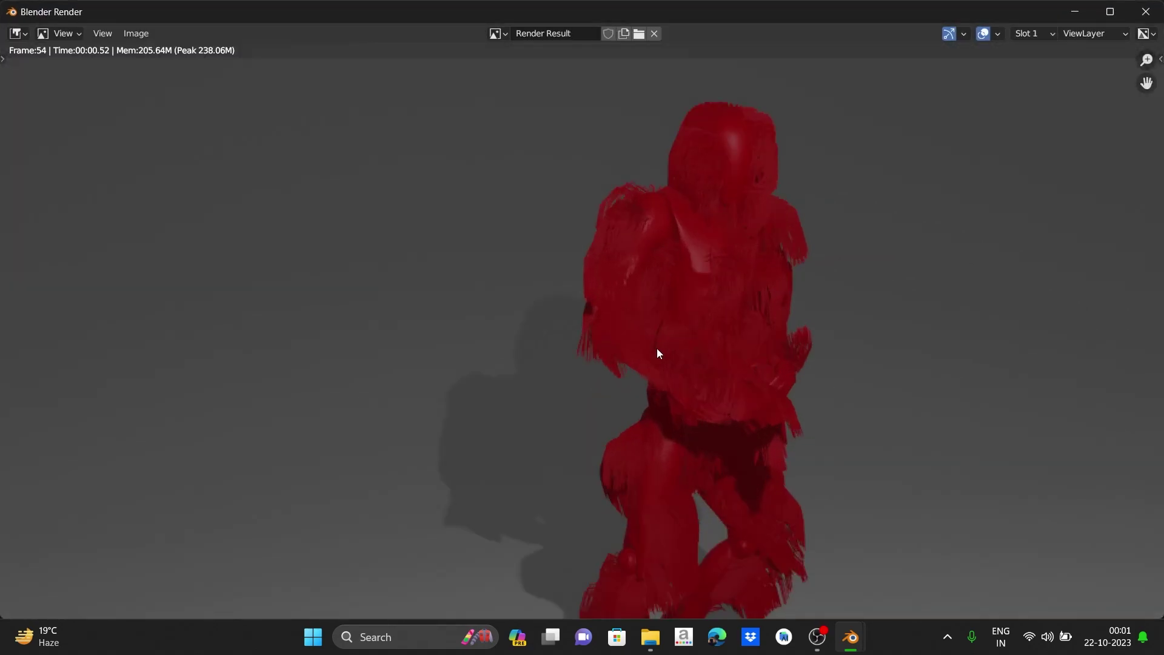
scroll(677, 347, "down", 4)
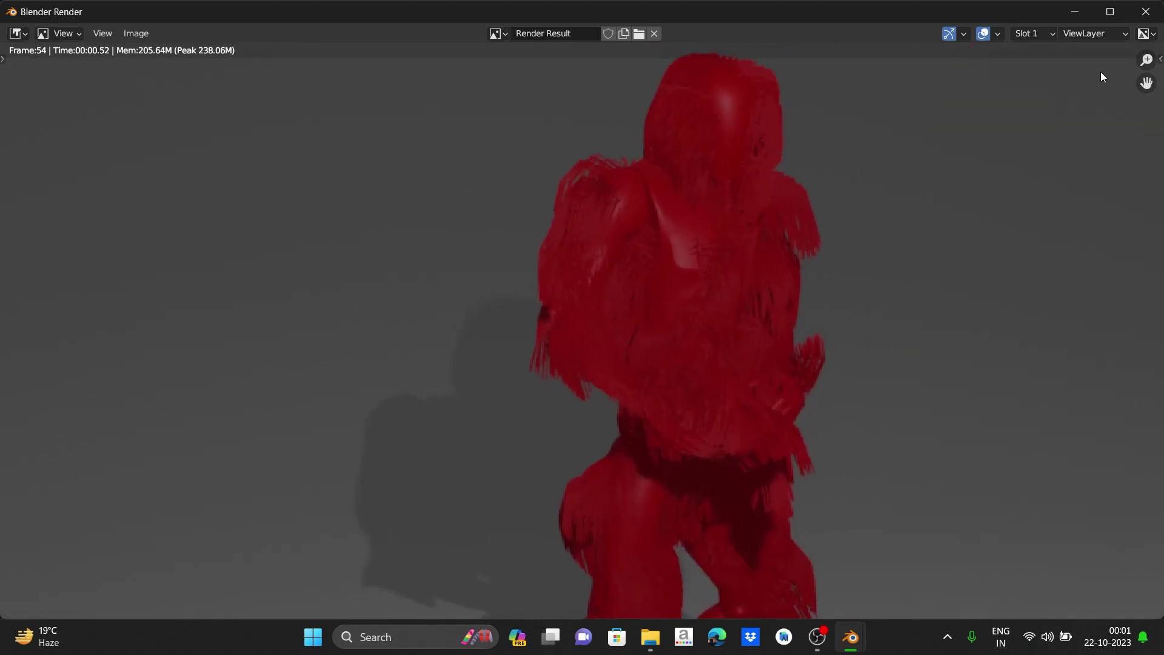
key("Escape")
scroll(673, 332, "up", 1)
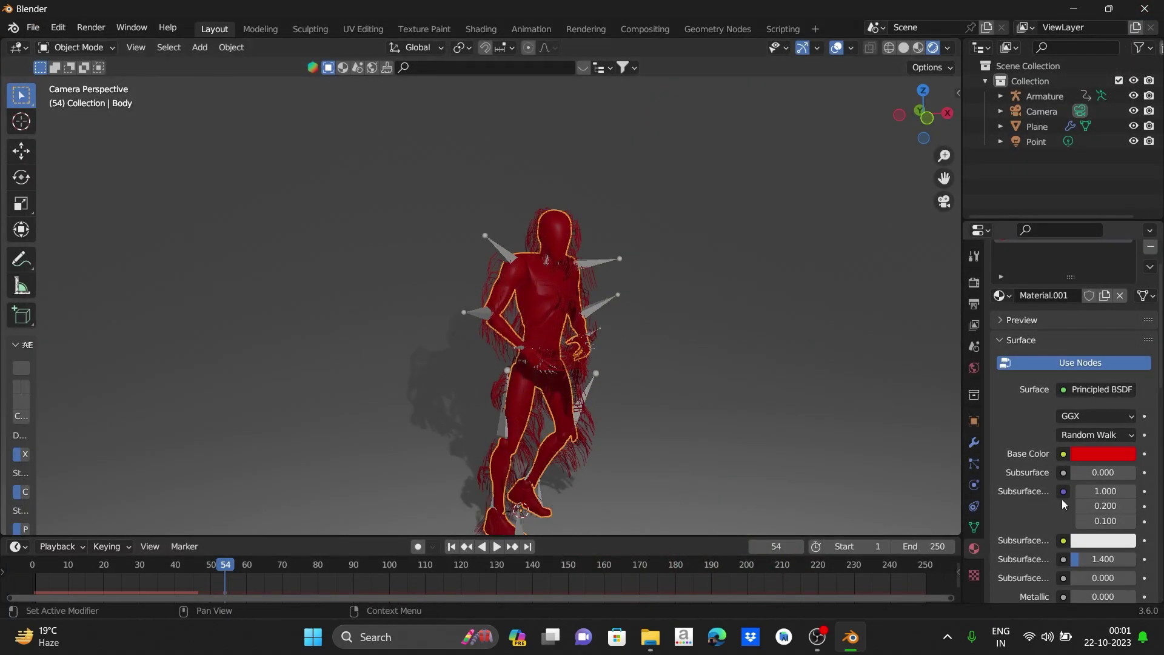
Assign an Image Texture to the material's base colour and check the character in the viewport
left_click(1064, 451)
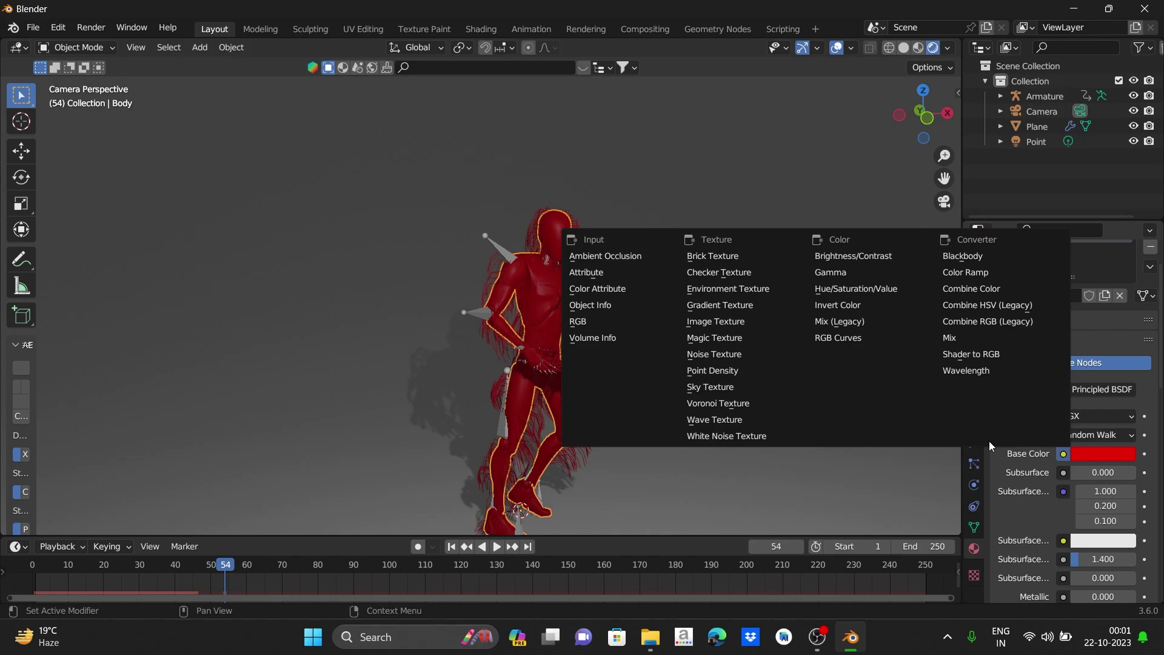
left_click(762, 323)
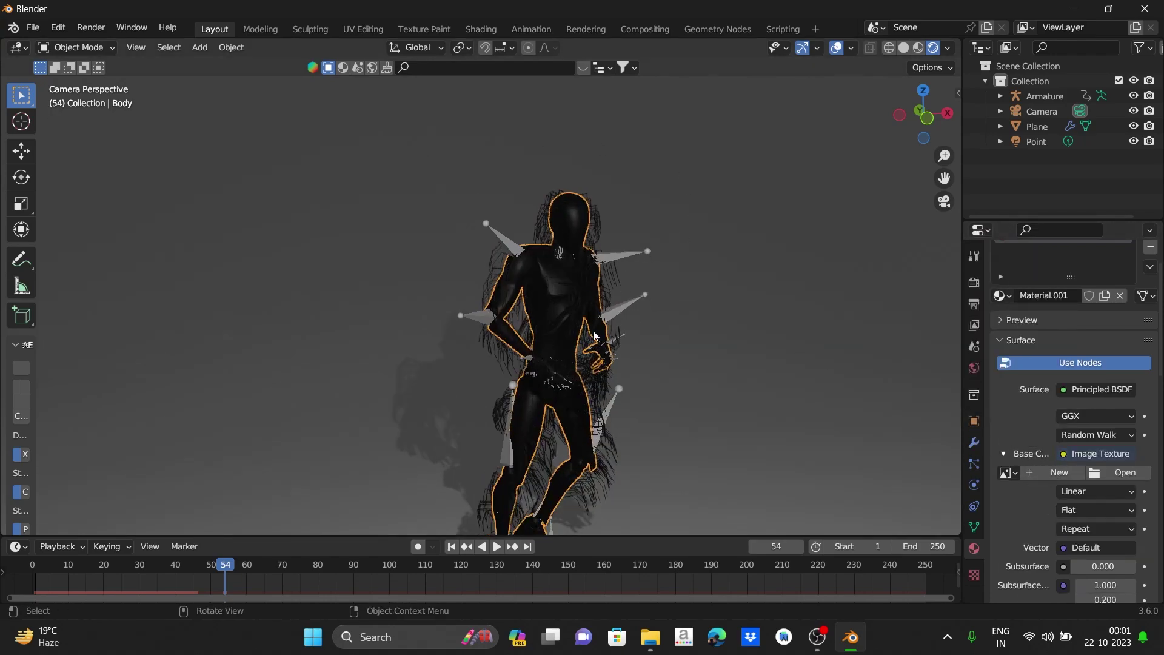
scroll(627, 383, "down", 2)
middle_click_drag(627, 383, 627, 386)
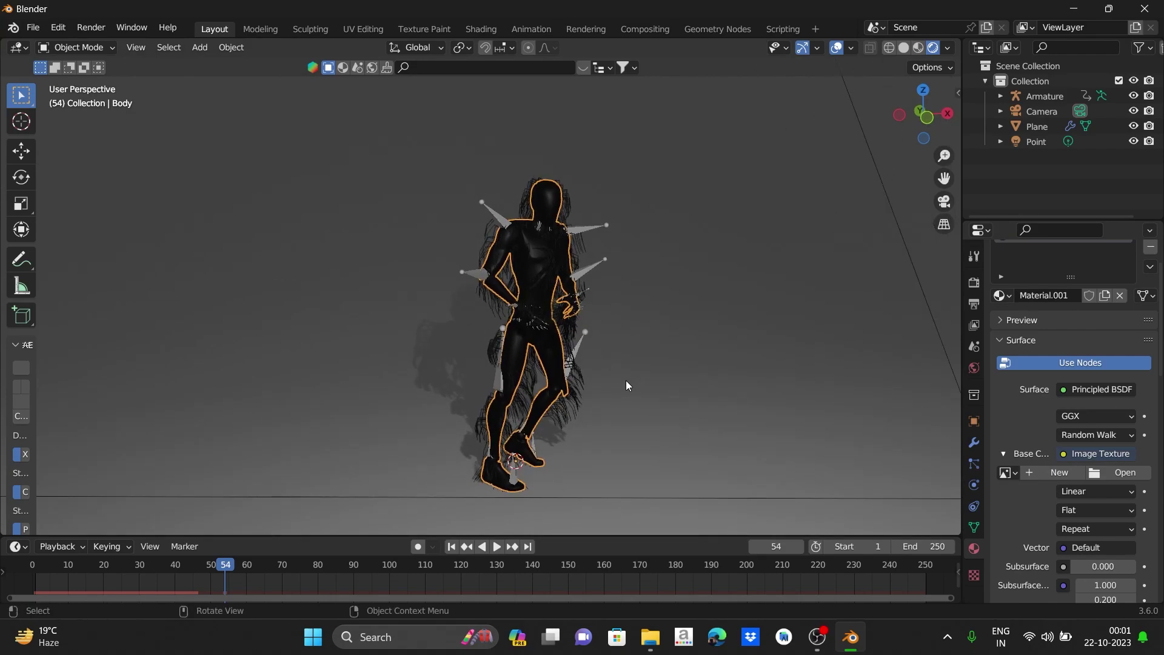
scroll(625, 385, "up", 2)
scroll(1024, 497, "down", 2)
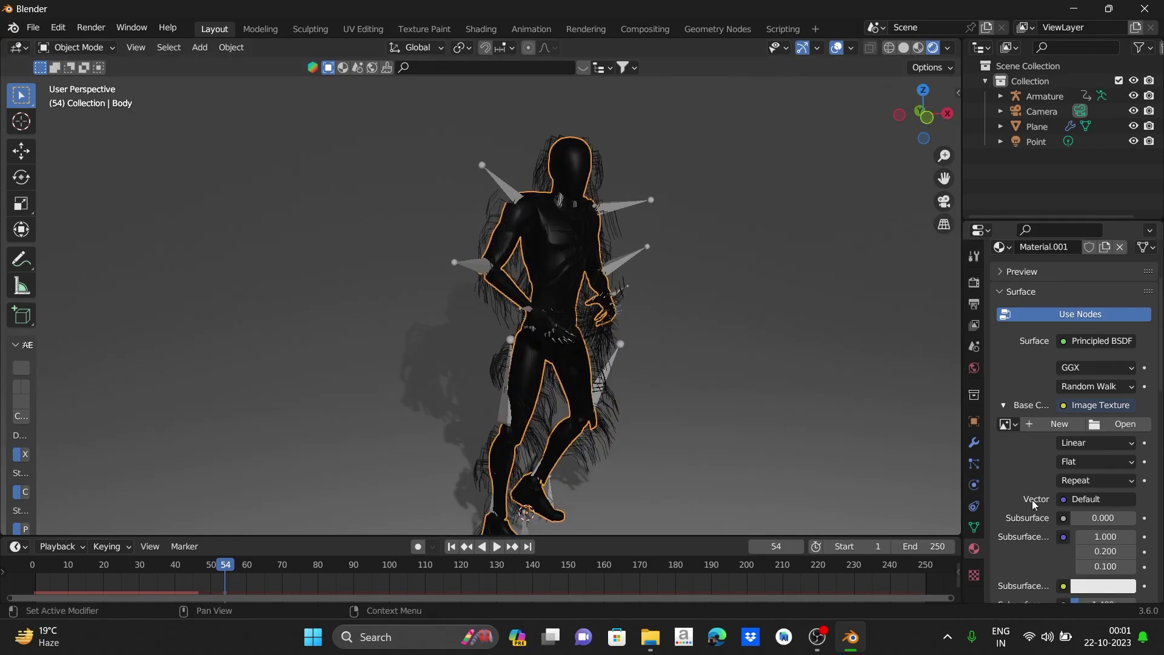
scroll(1031, 499, "up", 3)
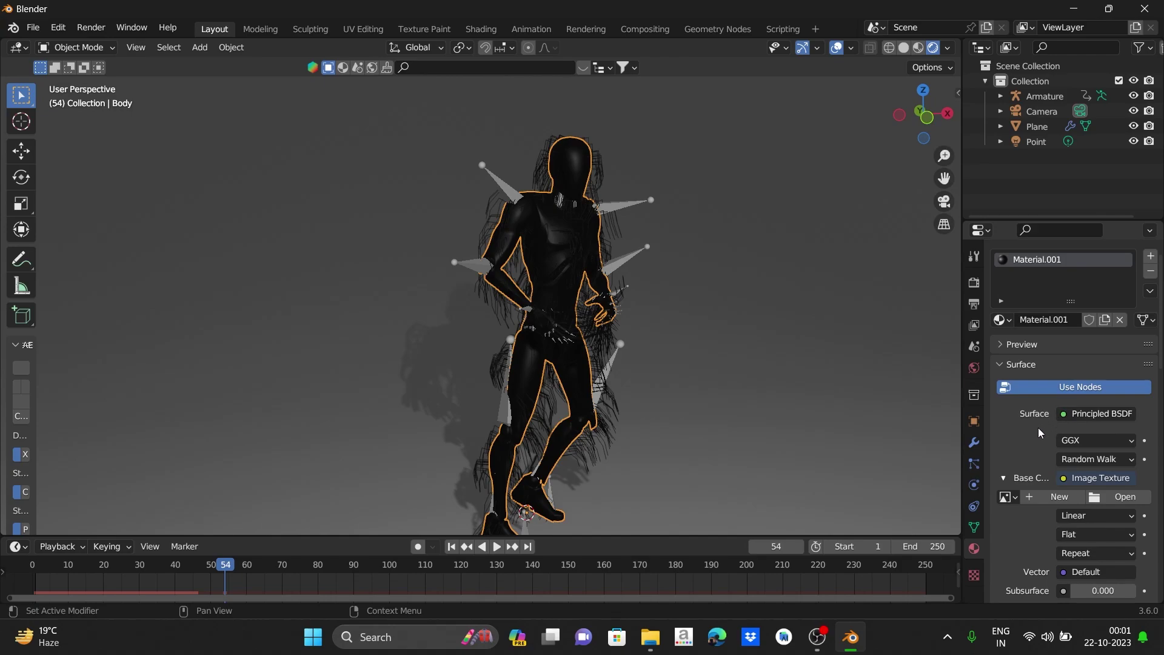
scroll(1029, 431, "down", 2)
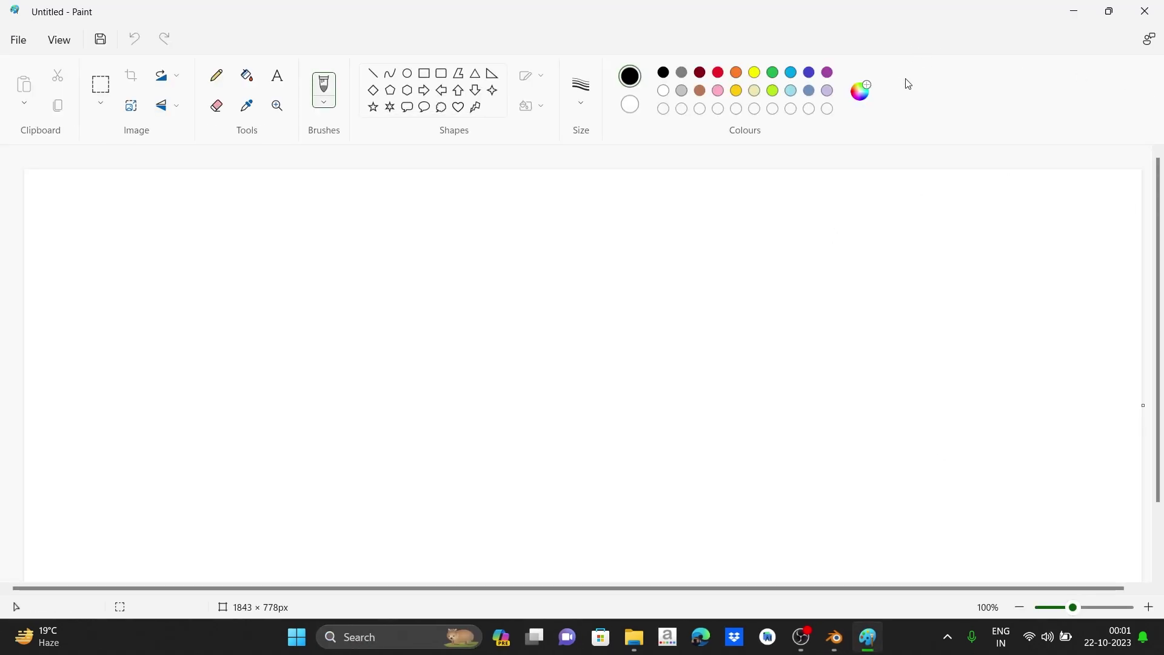
In Paint, capture a screenshot of the rainbow spectrum in the Edit colours palette, and close Paint without changing the colour
left_click(862, 91)
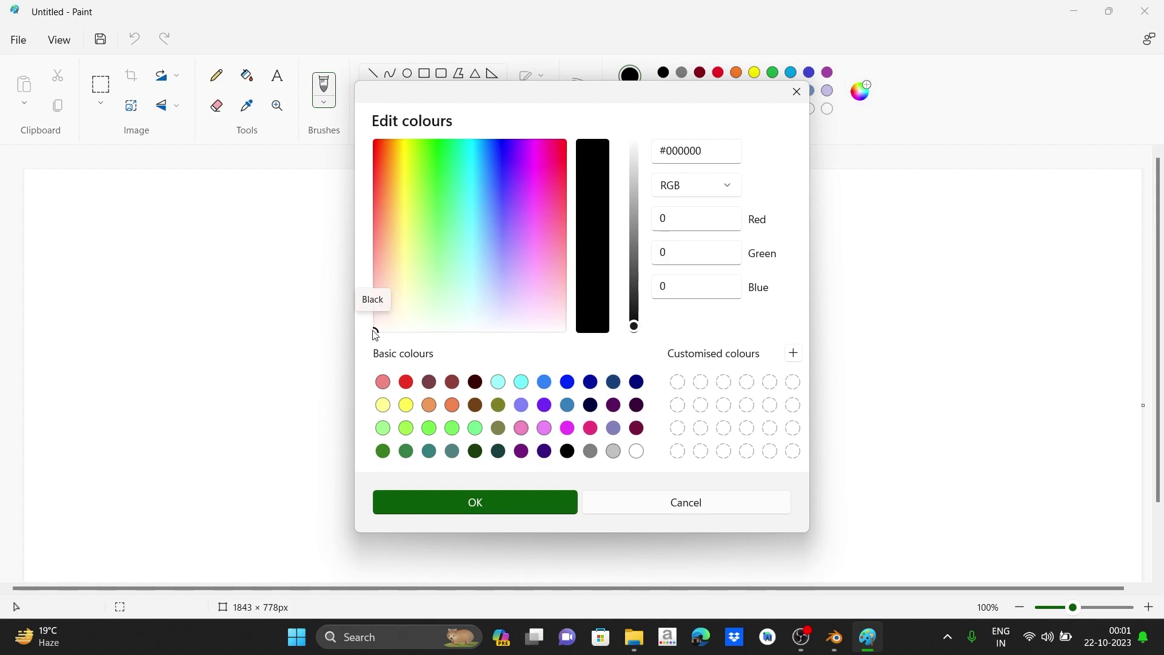
left_click_drag(375, 334, 586, 132)
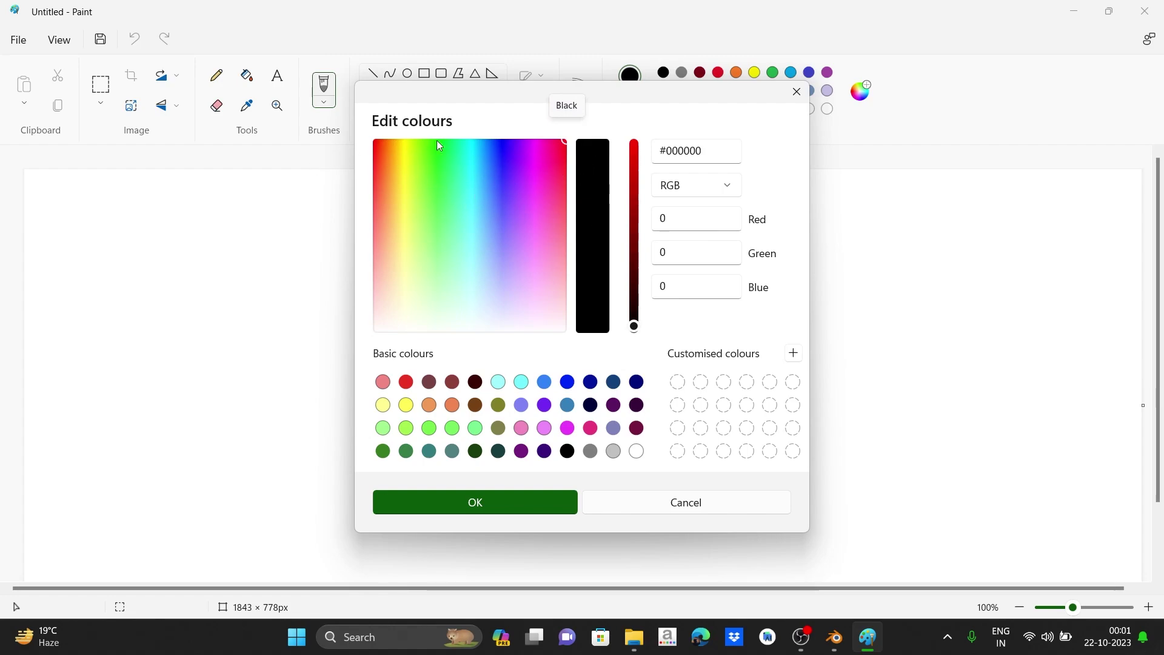
key("super+shift+s")
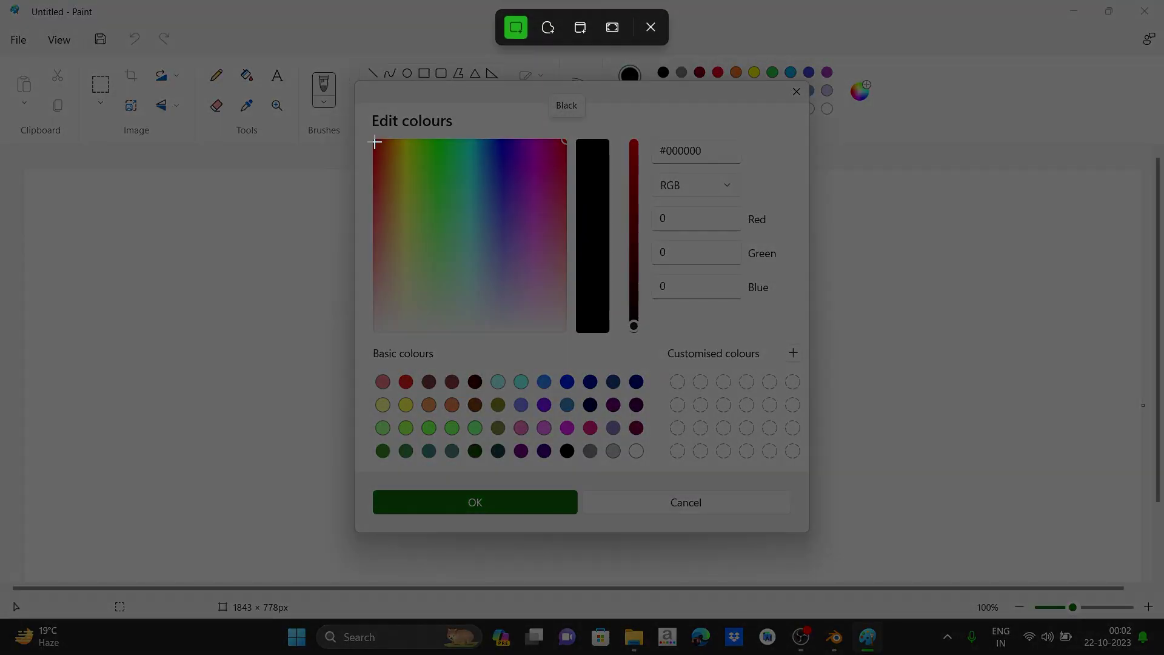
left_click_drag(374, 141, 565, 330)
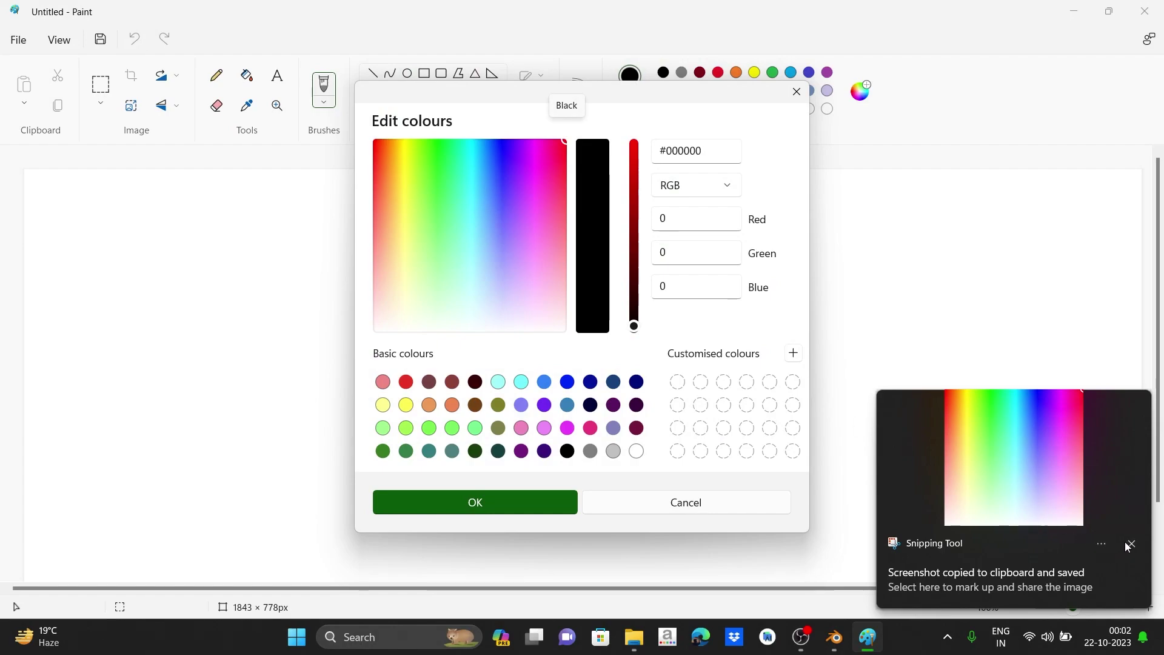
left_click(1130, 545)
left_click(762, 498)
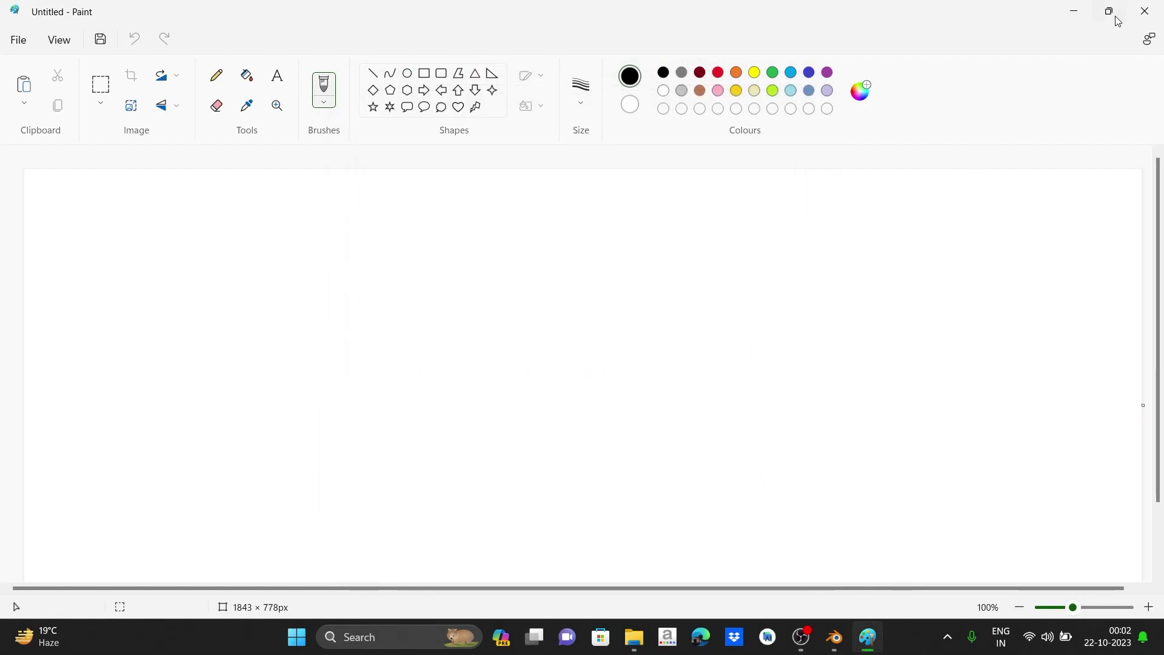
left_click(1144, 11)
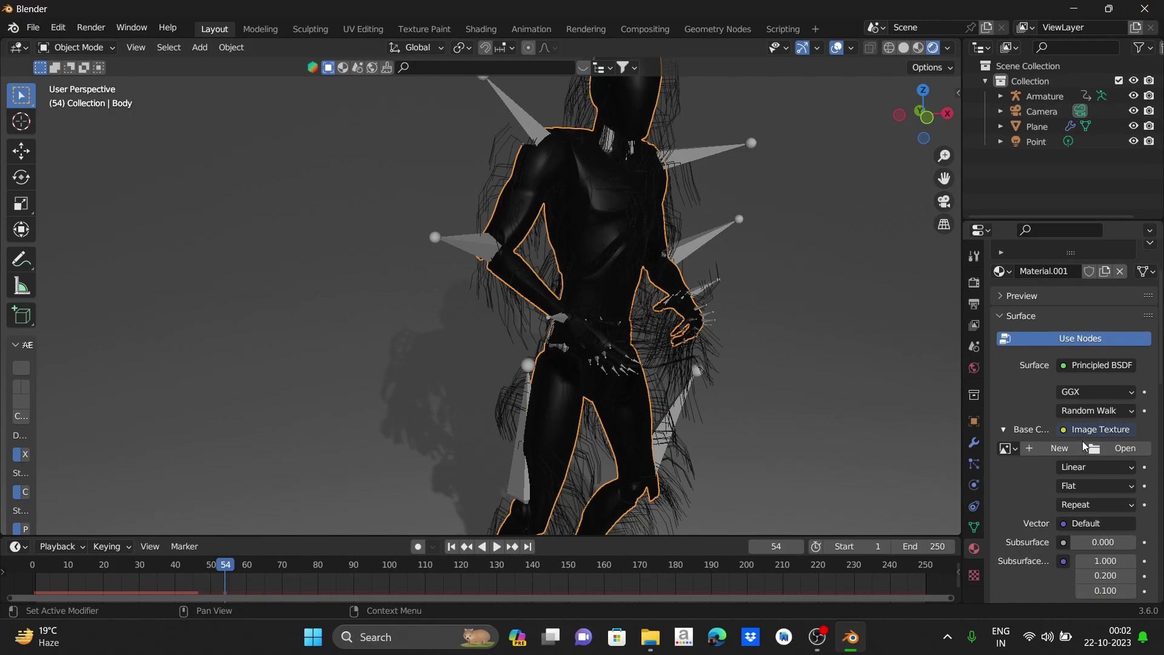
Create a new blank image for the base colour's image texture
left_click(1094, 429)
left_click(722, 299)
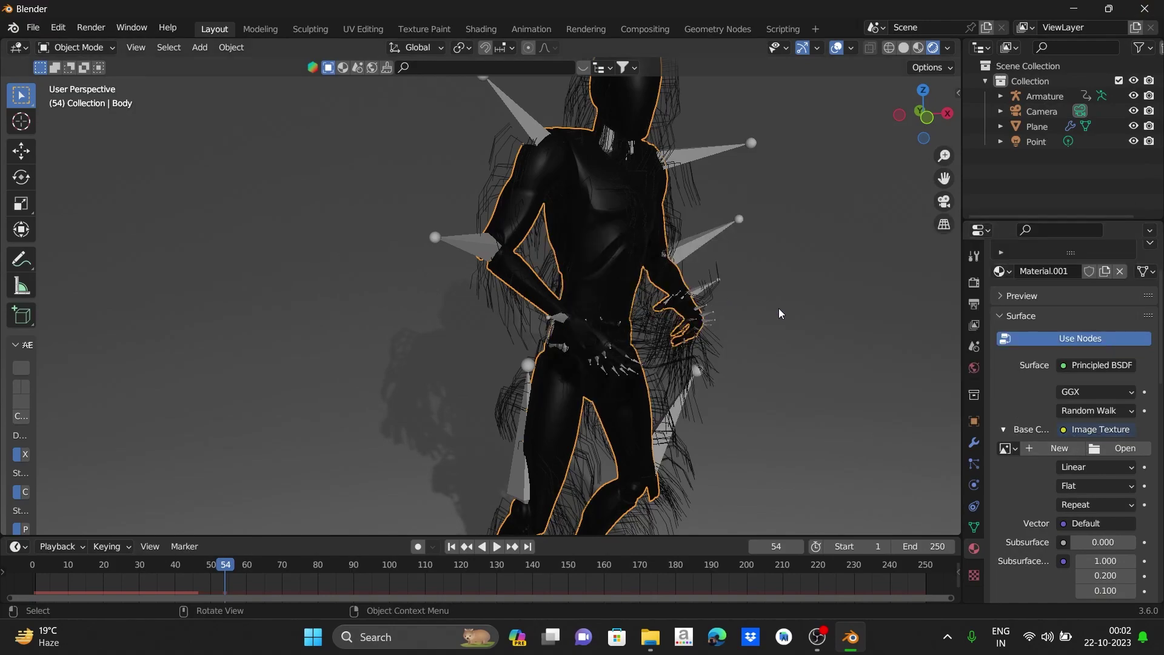
left_click(1059, 448)
left_click(1039, 600)
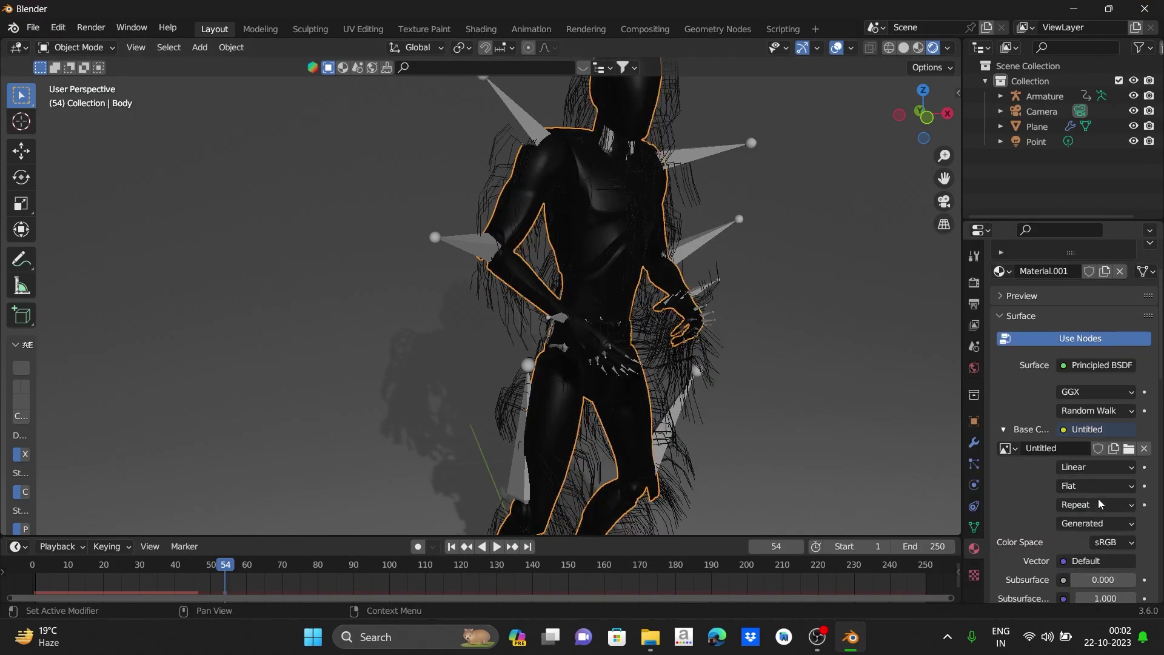
Load Screenshot_20231022_000209.png from the Pictures\Screenshots folder as the base colour's image texture
left_click(1129, 448)
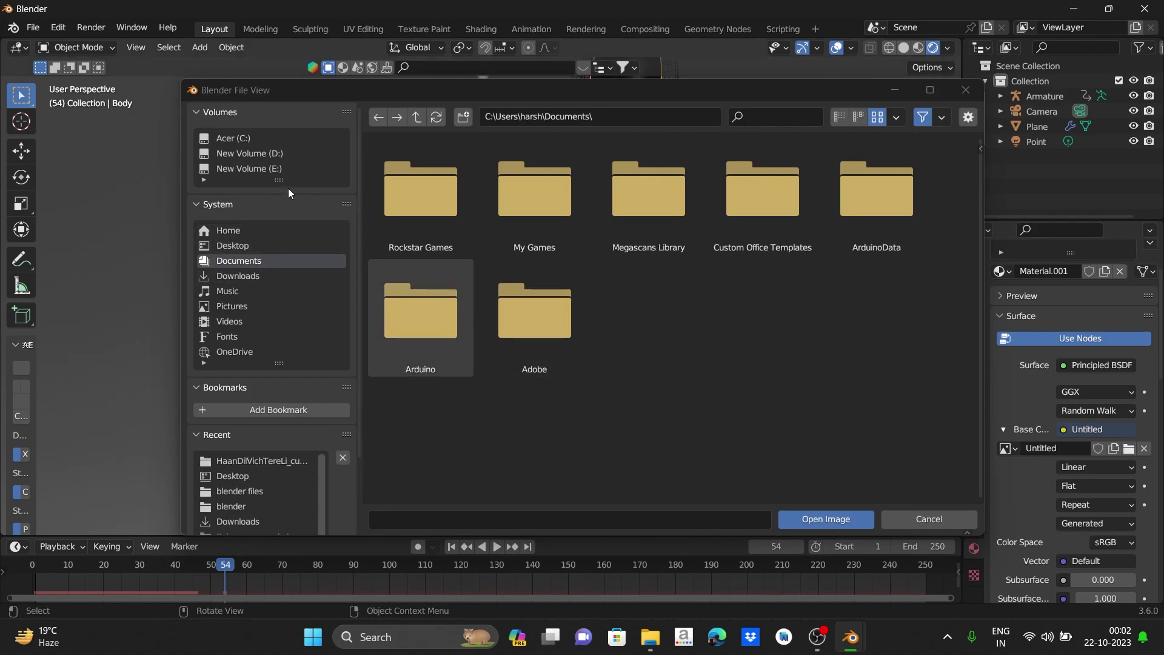
left_click(300, 306)
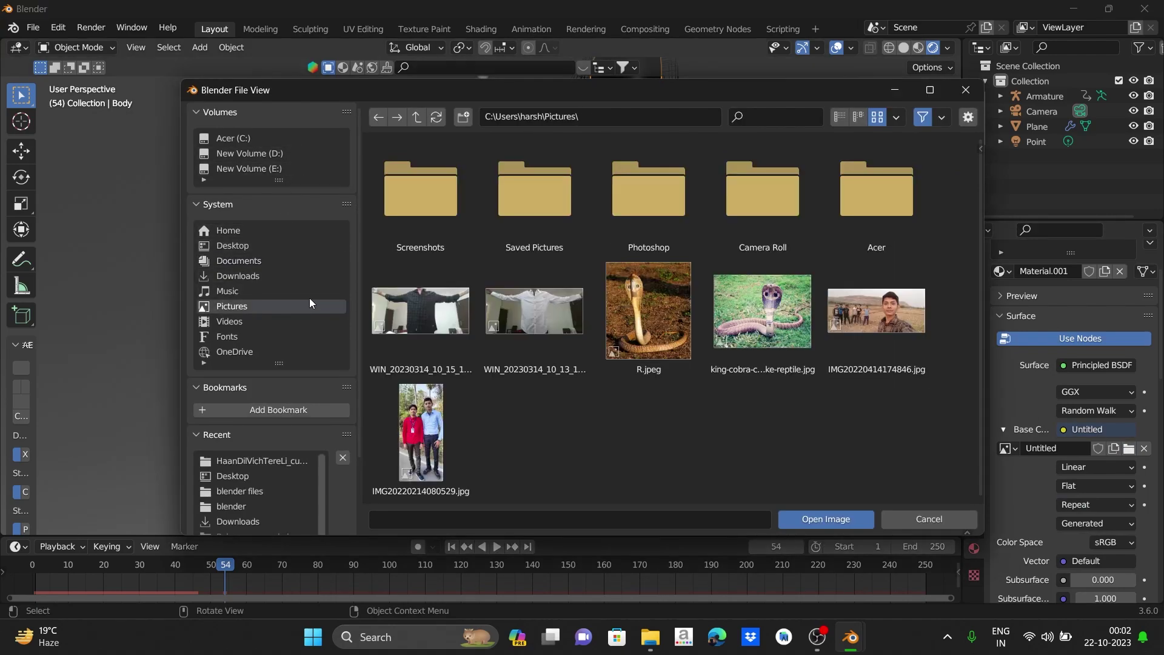
double_click(460, 201)
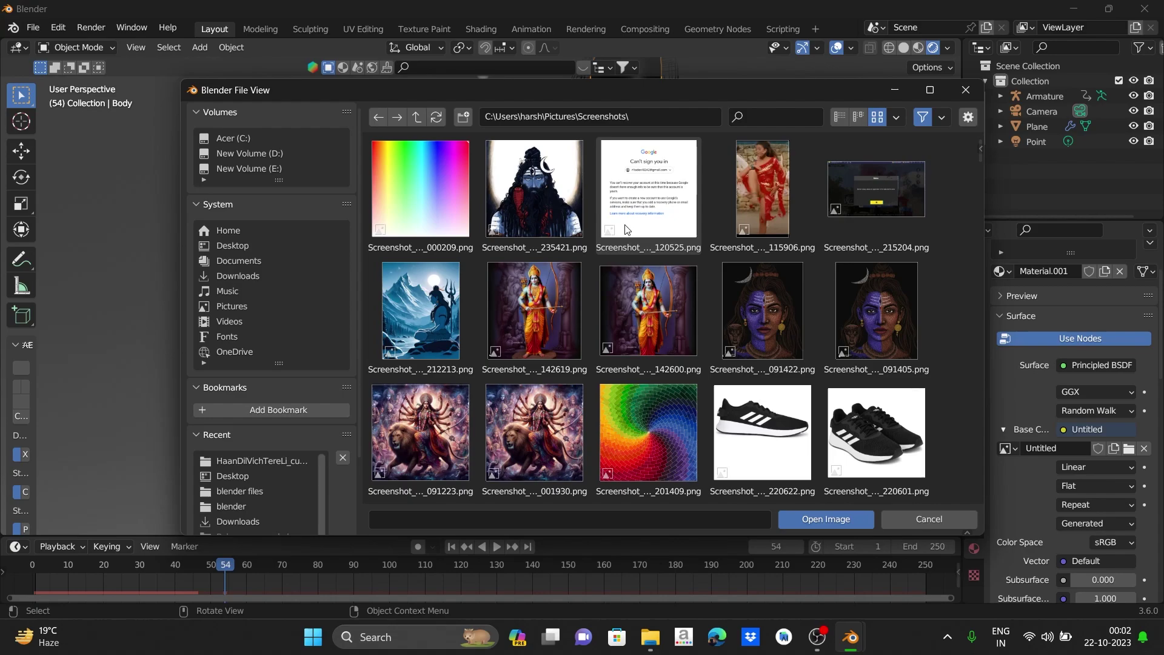
left_click(428, 191)
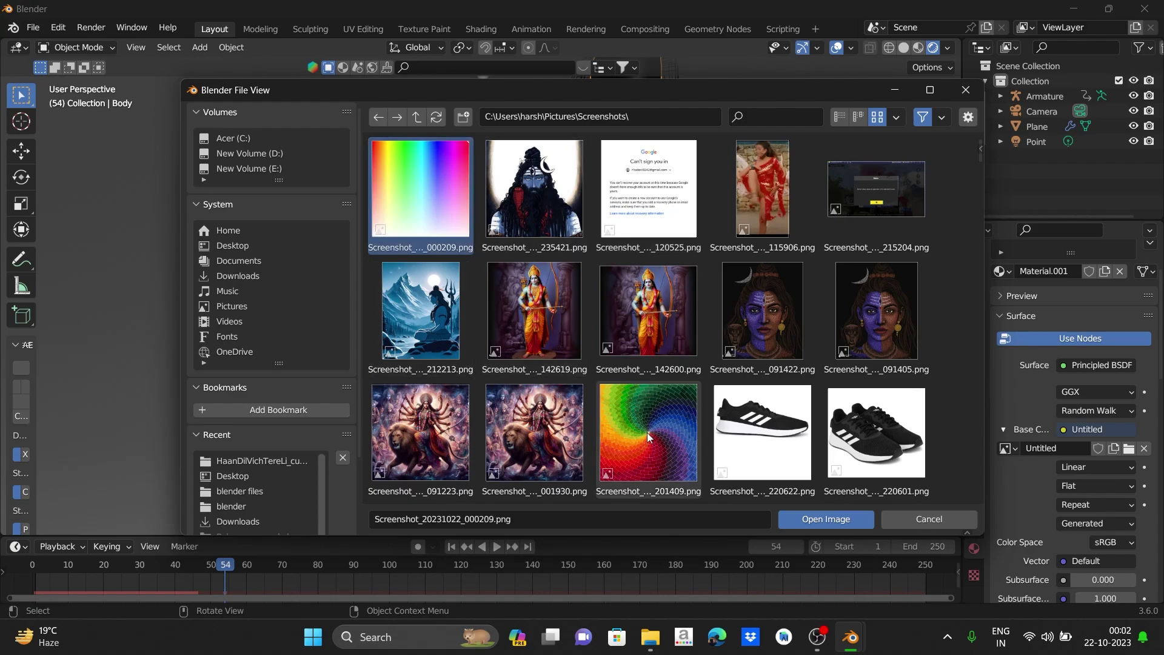
left_click(825, 522)
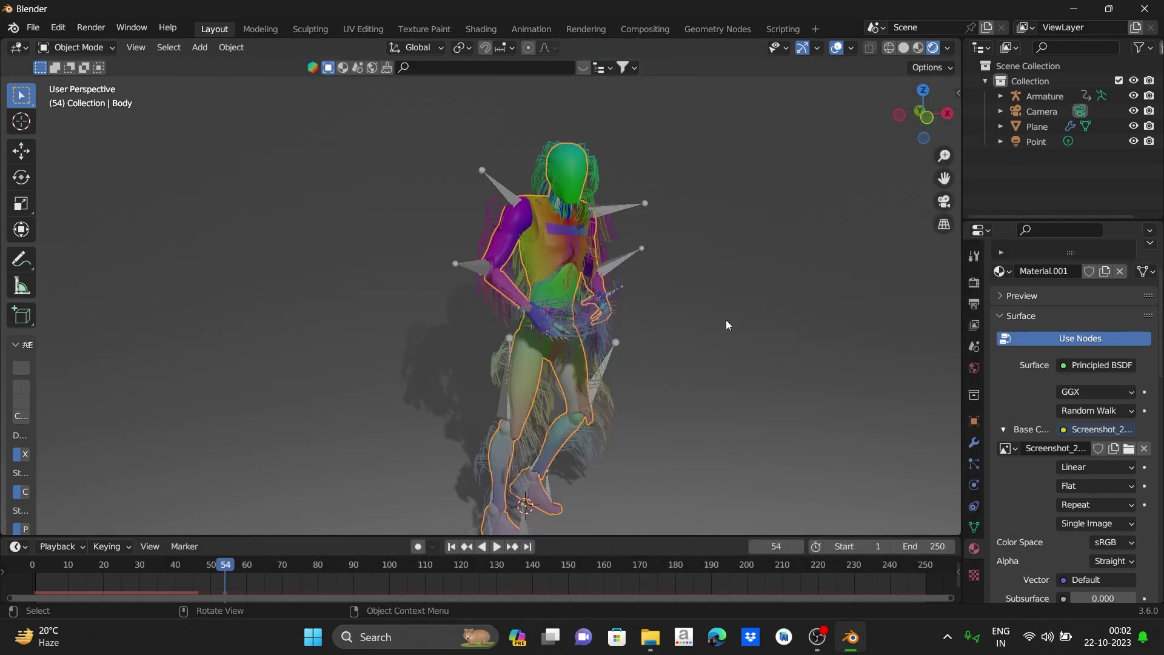
Inspect the rainbow-textured character up close, return to the camera view and render a still image of frame 54
scroll(682, 359, "down", 4)
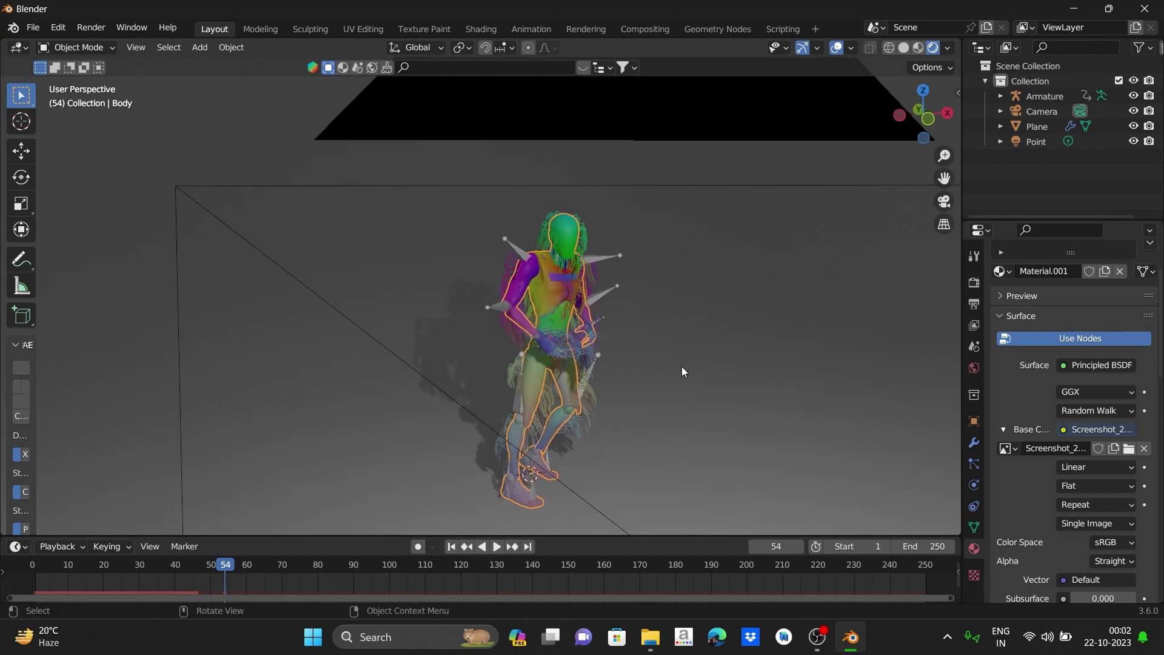
scroll(681, 366, "up", 5)
mouse_move(667, 366)
middle_mouse_down()
mouse_move(614, 342)
mouse_move(667, 357)
middle_mouse_up()
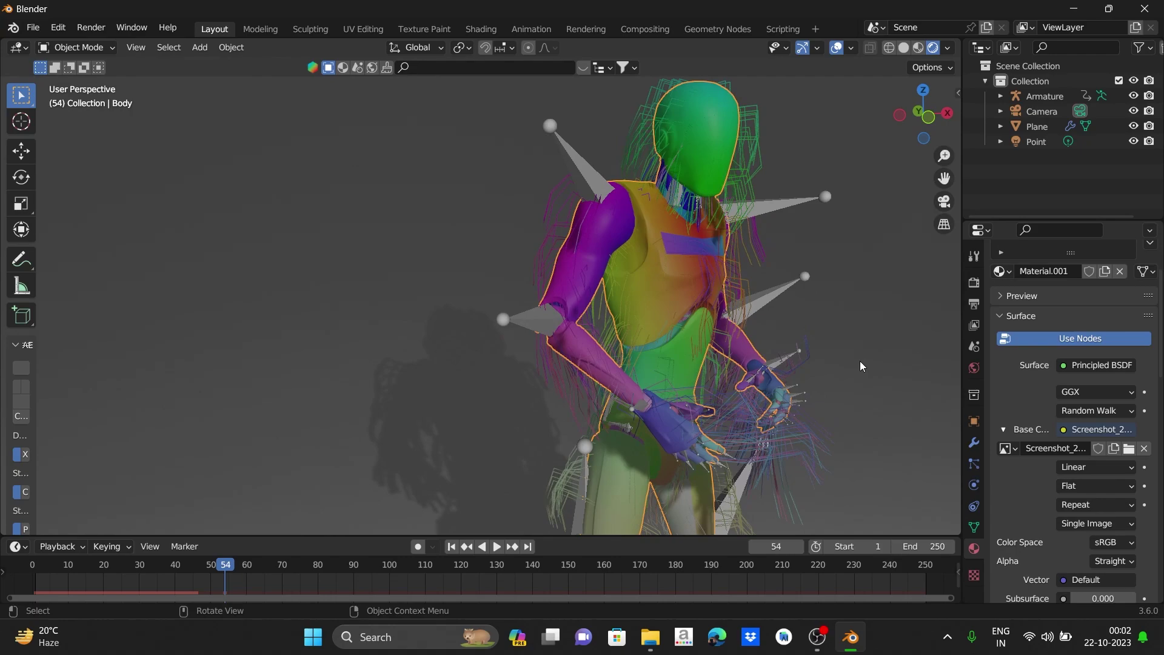
key("KP_0")
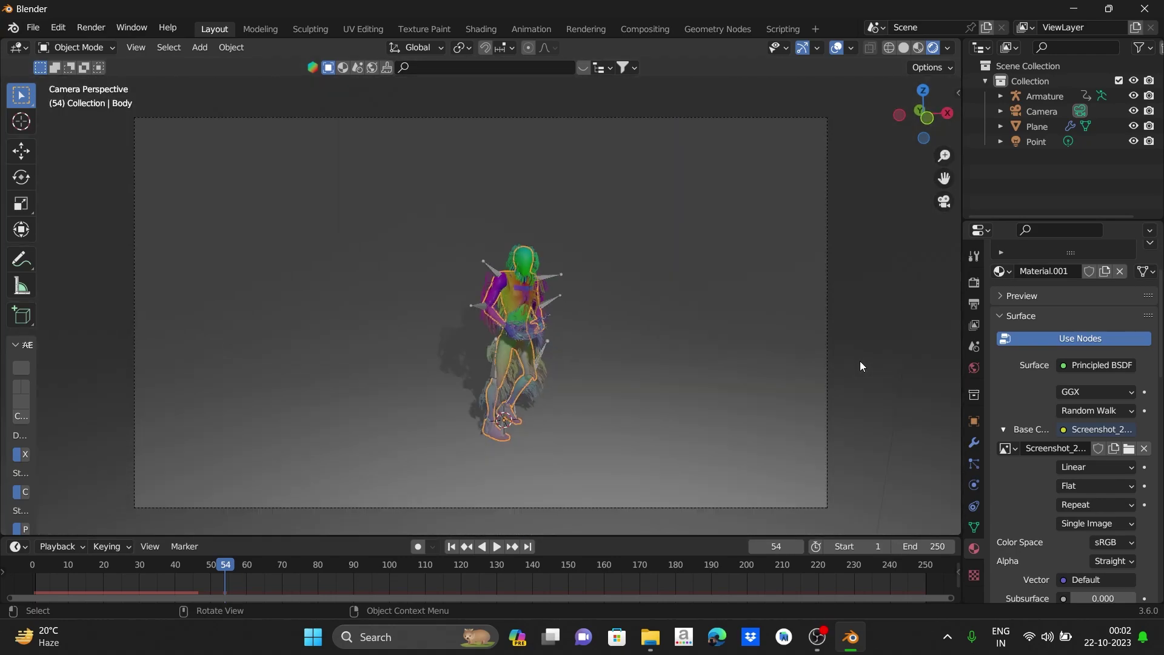
key("Home")
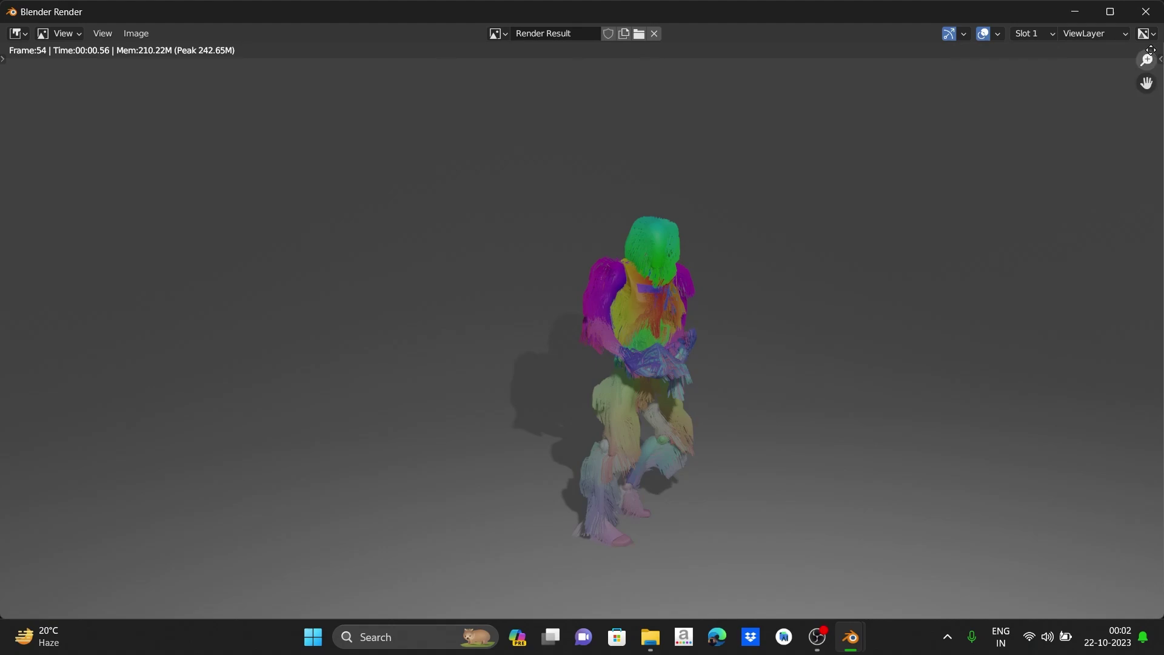
Close the render result, raise the point light's power to 114 W and return to the camera view
left_click(1145, 11)
middle_click_drag(684, 322, 716, 327)
left_click(780, 161)
right_click(779, 158)
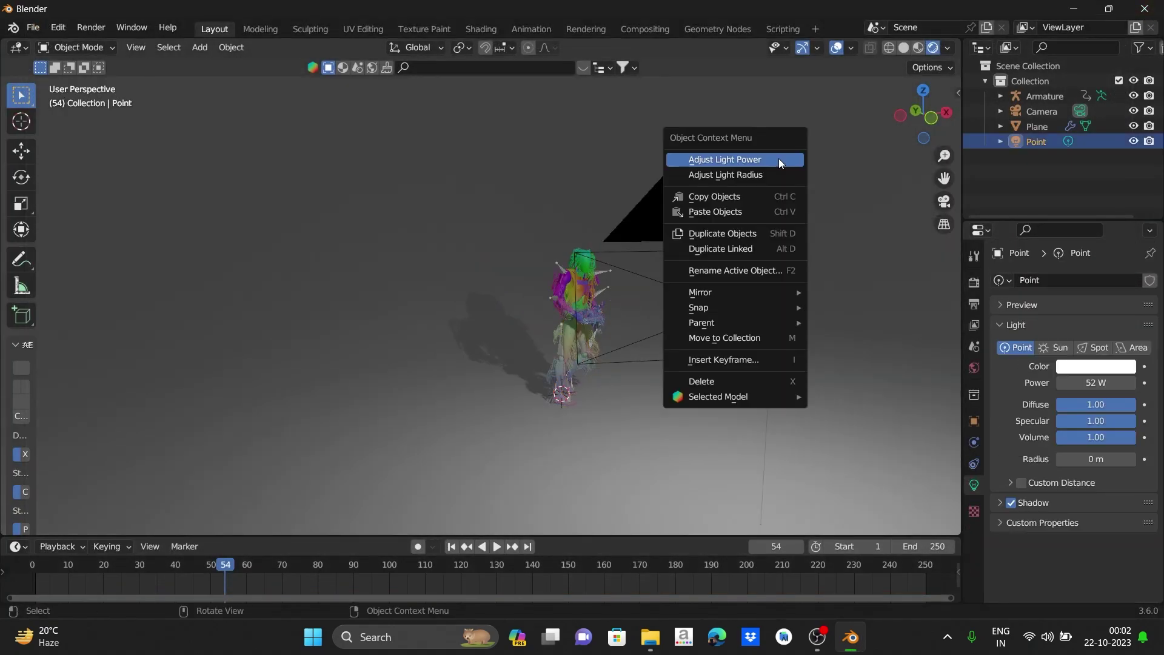
left_click(778, 158)
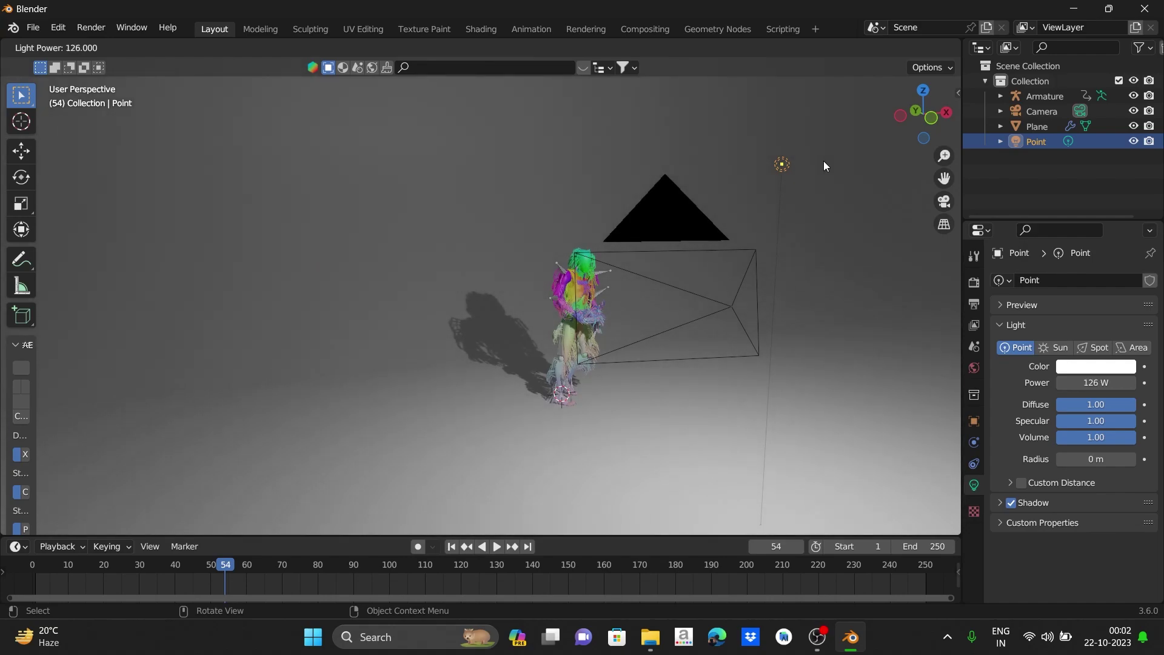
left_click(816, 161)
key("KP_0")
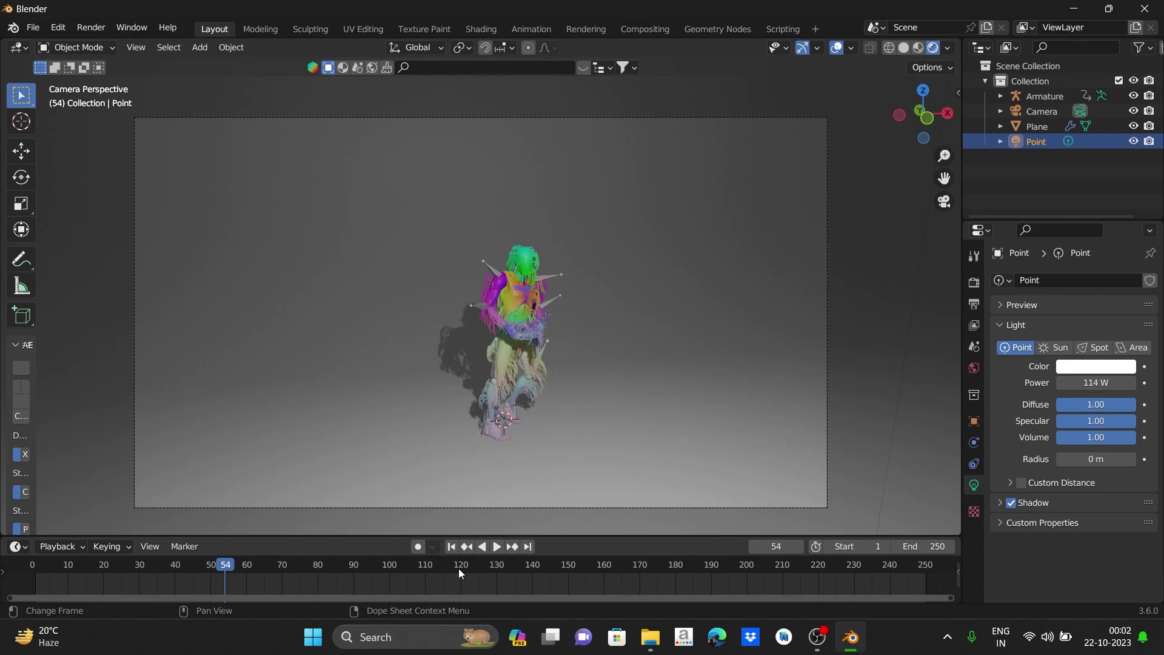
Play the animation from the first frame in the camera view and hide the viewport overlays to review the motion
left_click(451, 546)
key("space")
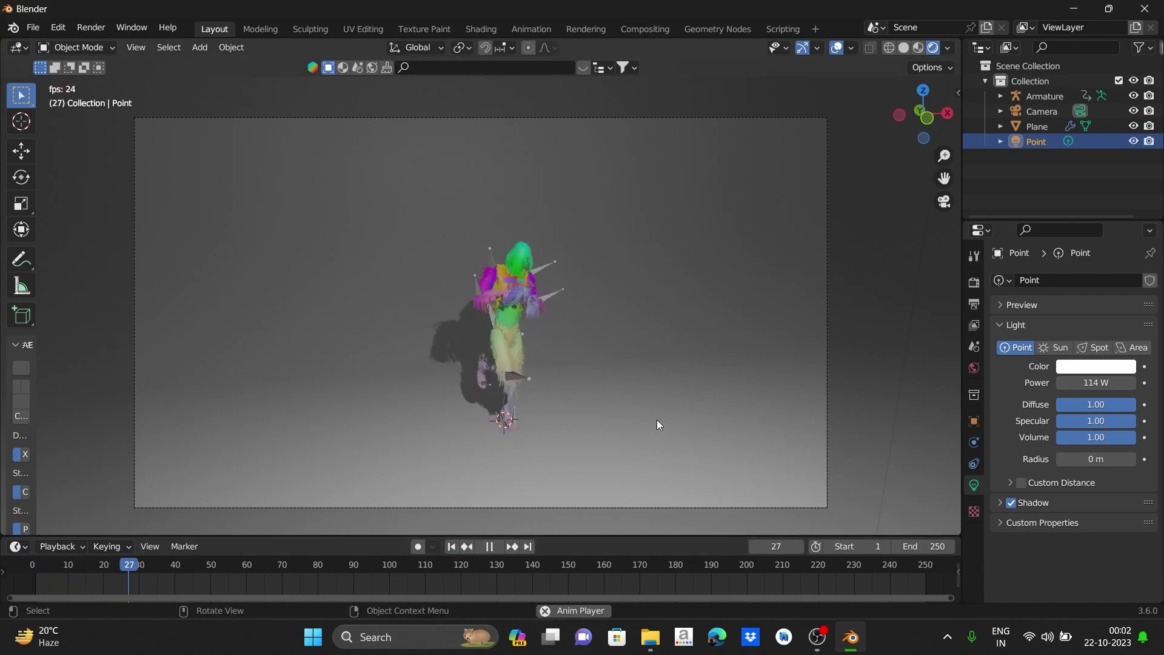
key("space")
left_click(837, 49)
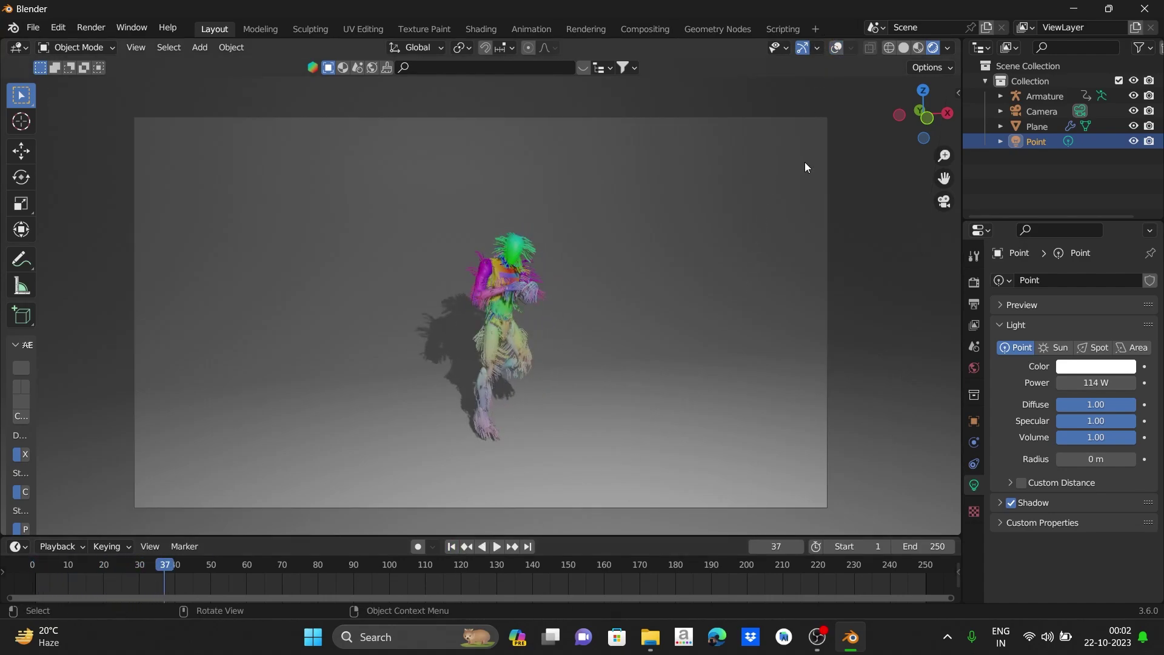
key("space")
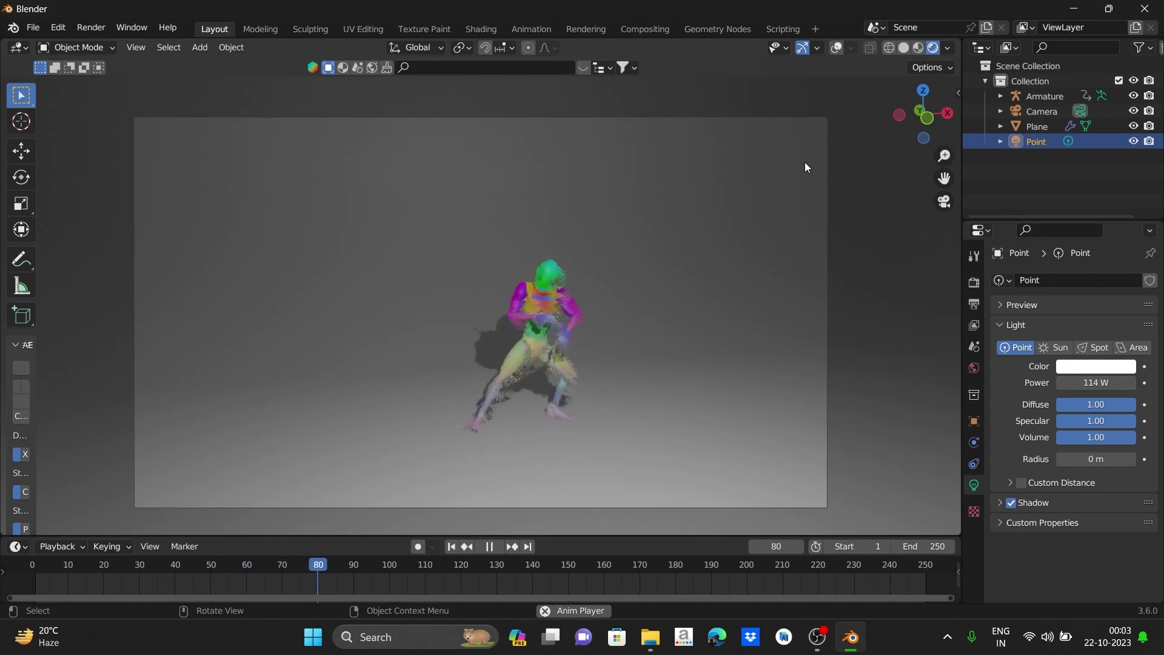
scroll(805, 167, "up", 1)
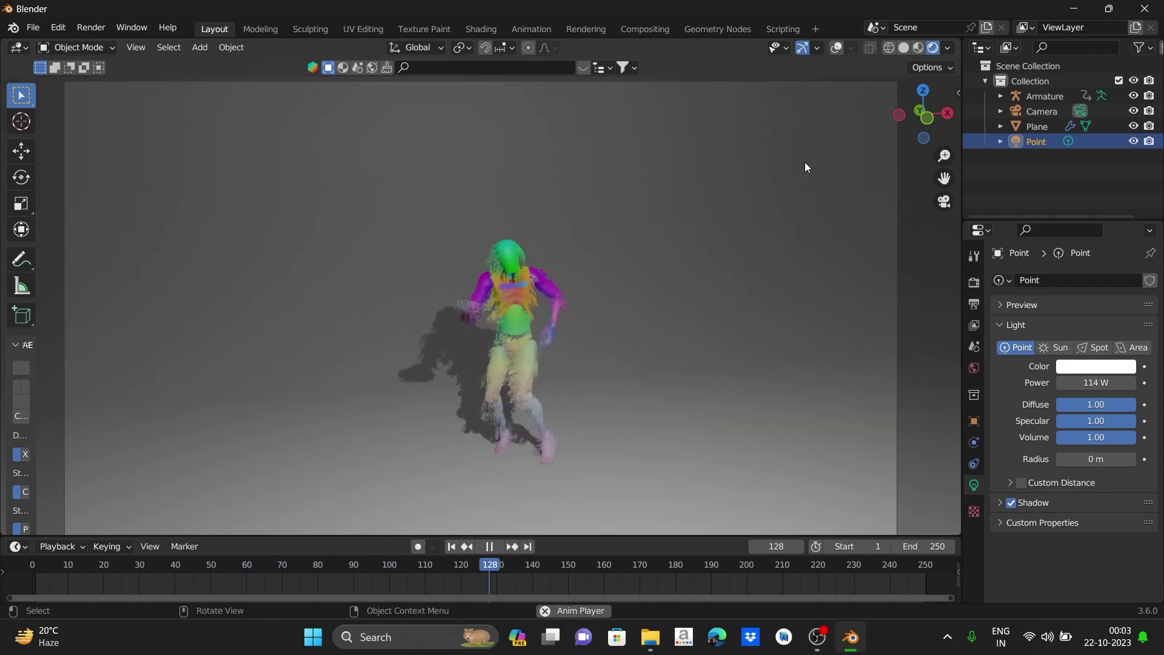
key("space")
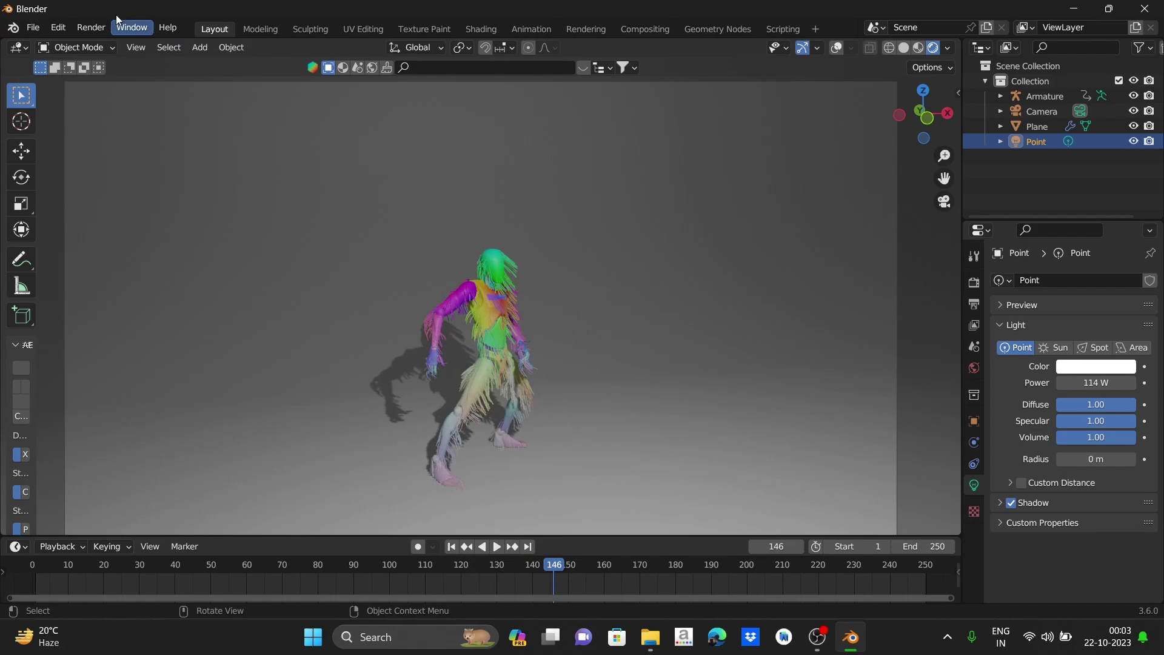
Render a still image of frame 146, inspect the coloured hair up close and close the render result
left_click(91, 27)
left_click(111, 46)
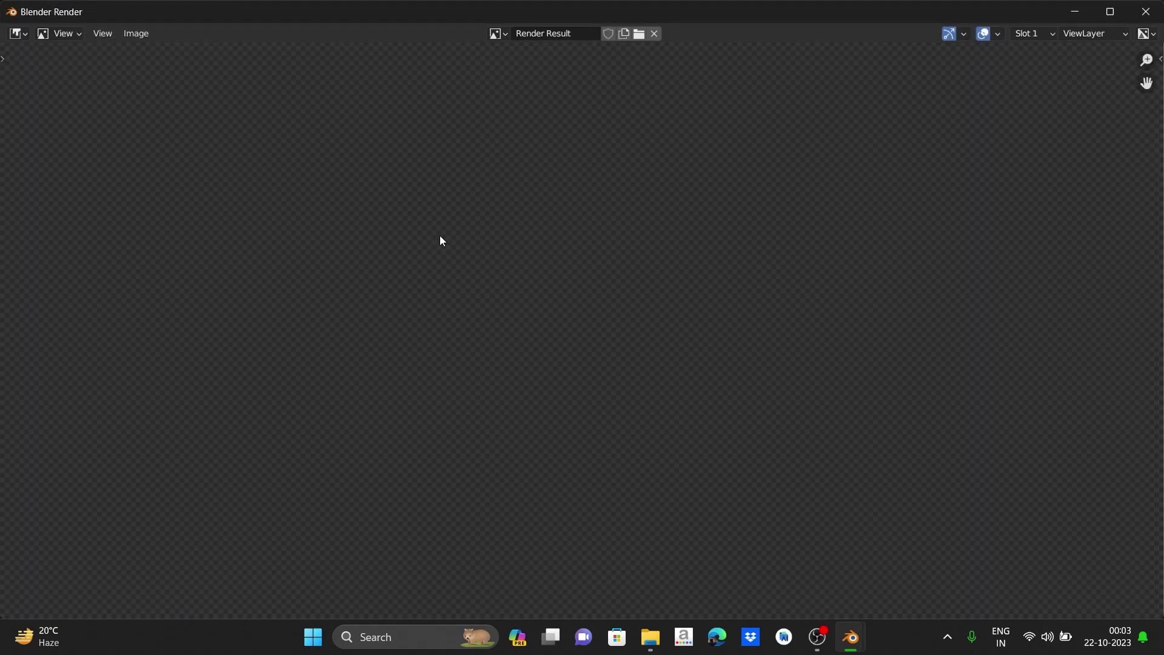
scroll(679, 388, "up", 5)
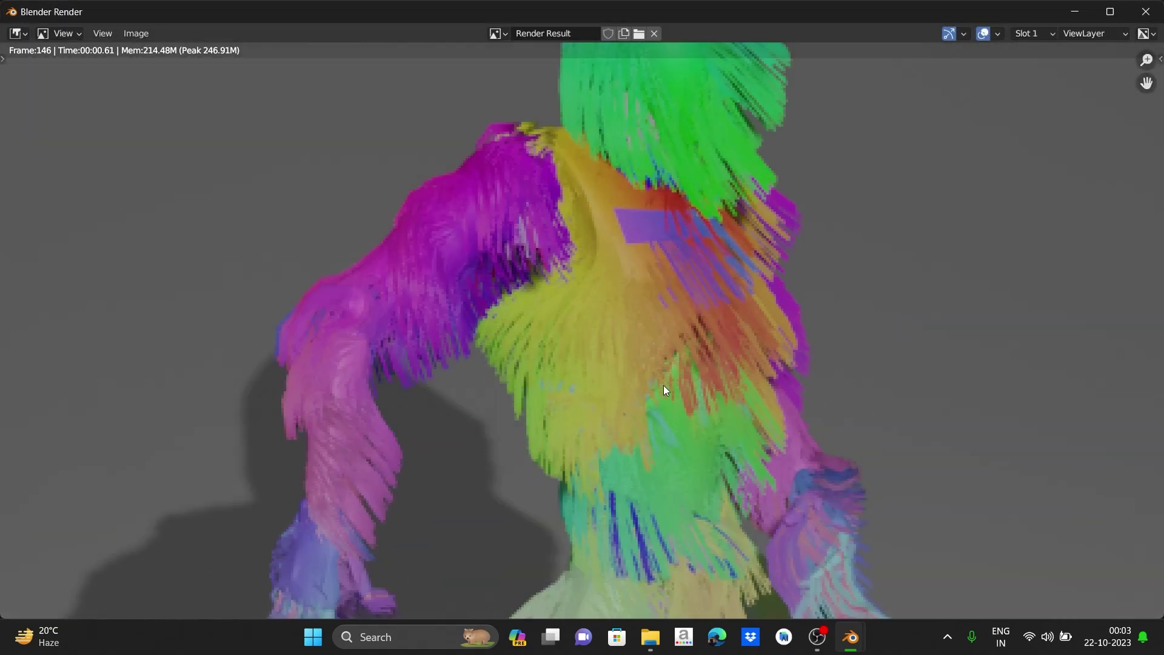
scroll(646, 384, "down", 5)
scroll(642, 383, "down", 2)
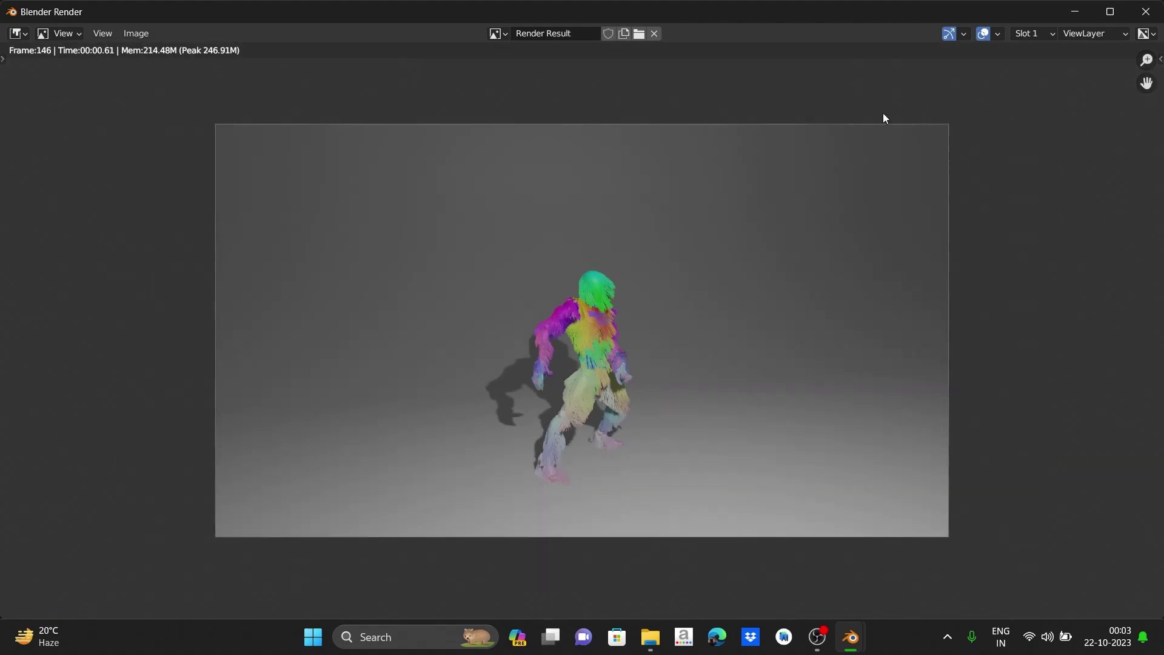
left_click(1146, 11)
key("KP_0")
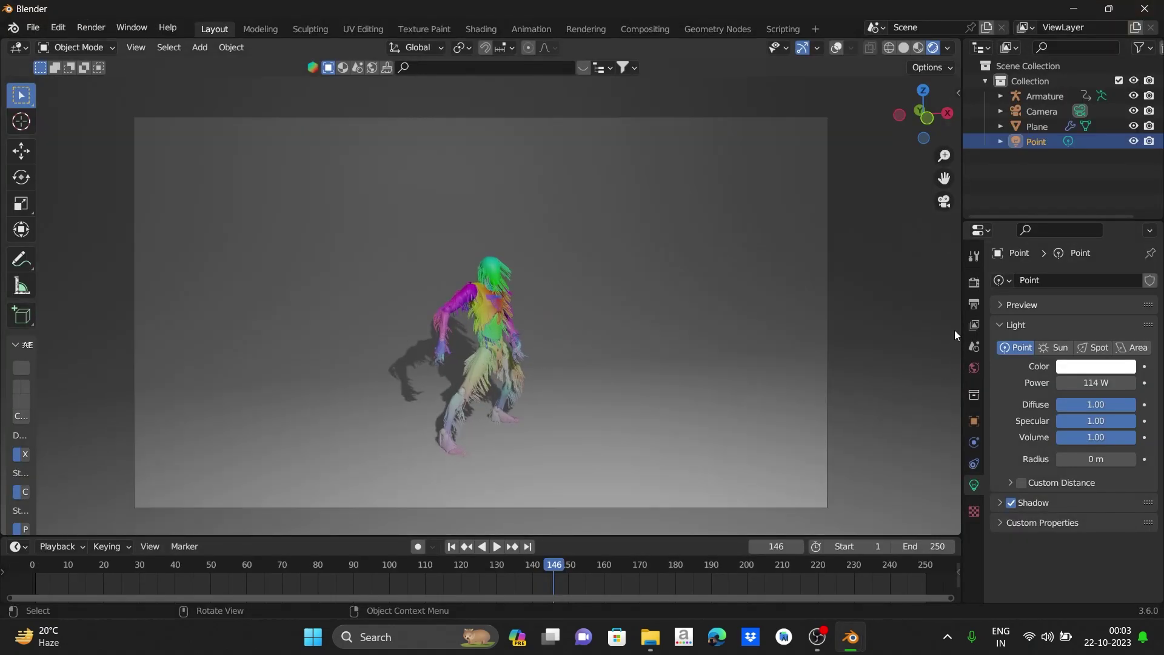
Set the render output folder to the Desktop
left_click(974, 283)
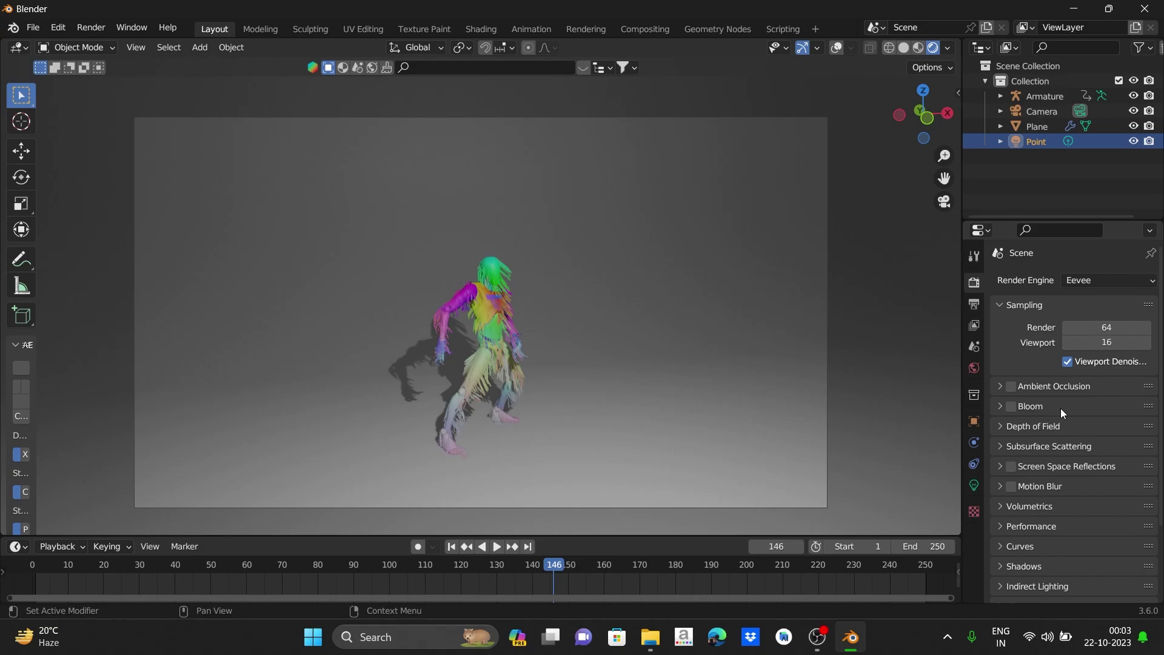
left_click(973, 484)
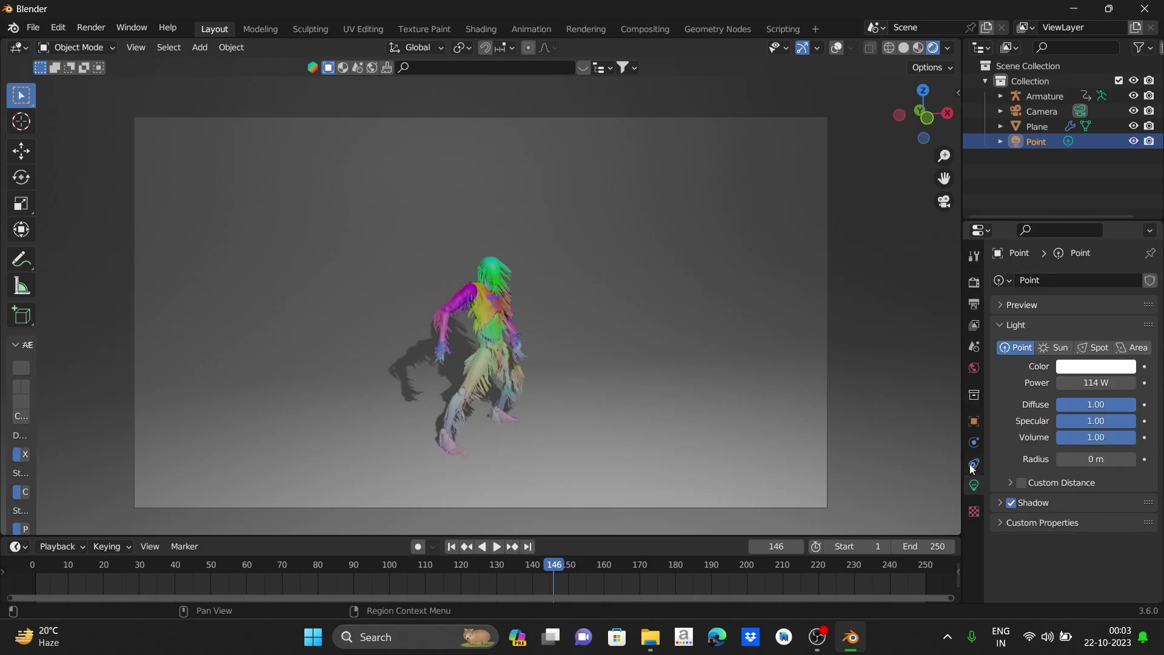
left_click(973, 325)
left_click(973, 303)
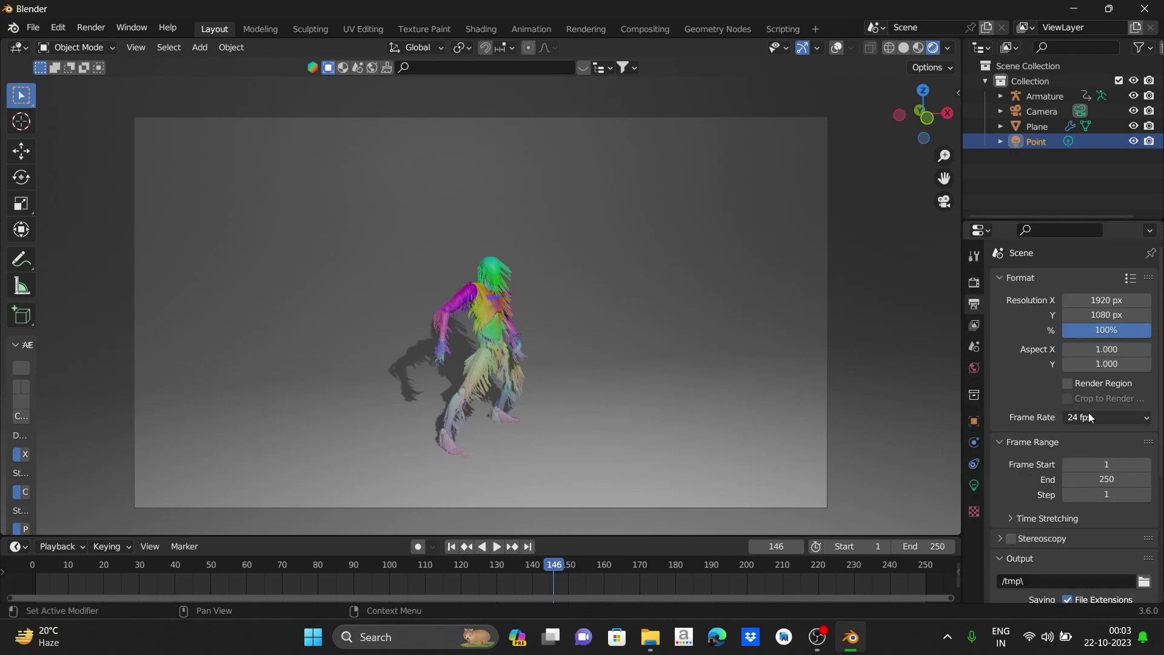
scroll(1088, 417, "down", 3)
left_click(1143, 509)
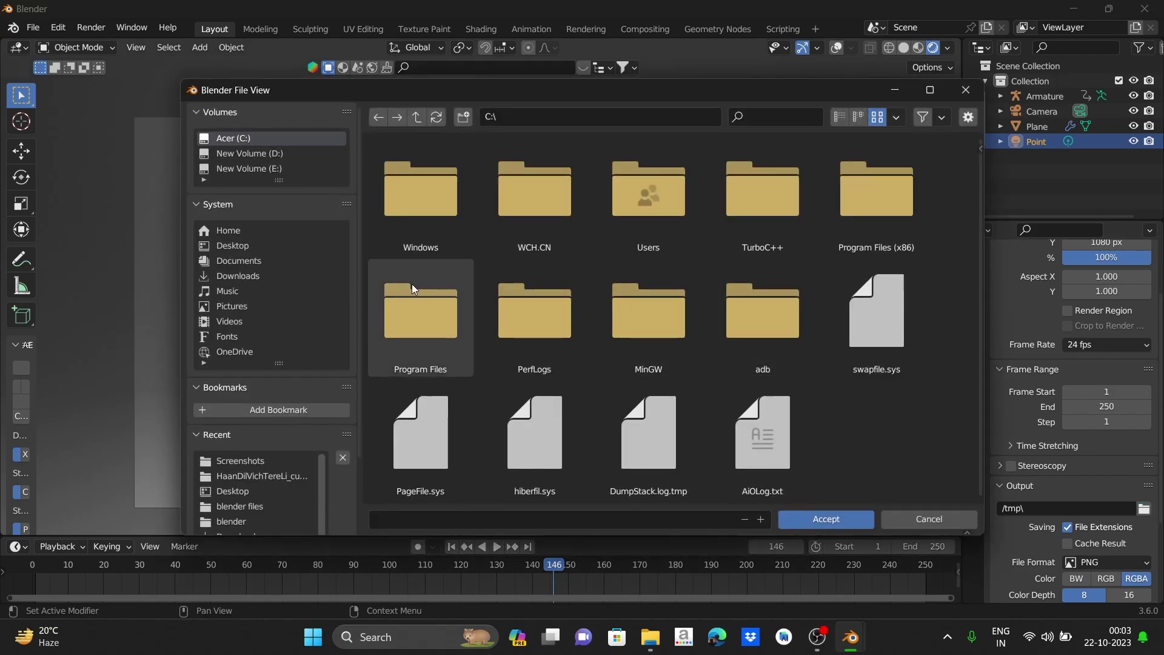
left_click(271, 247)
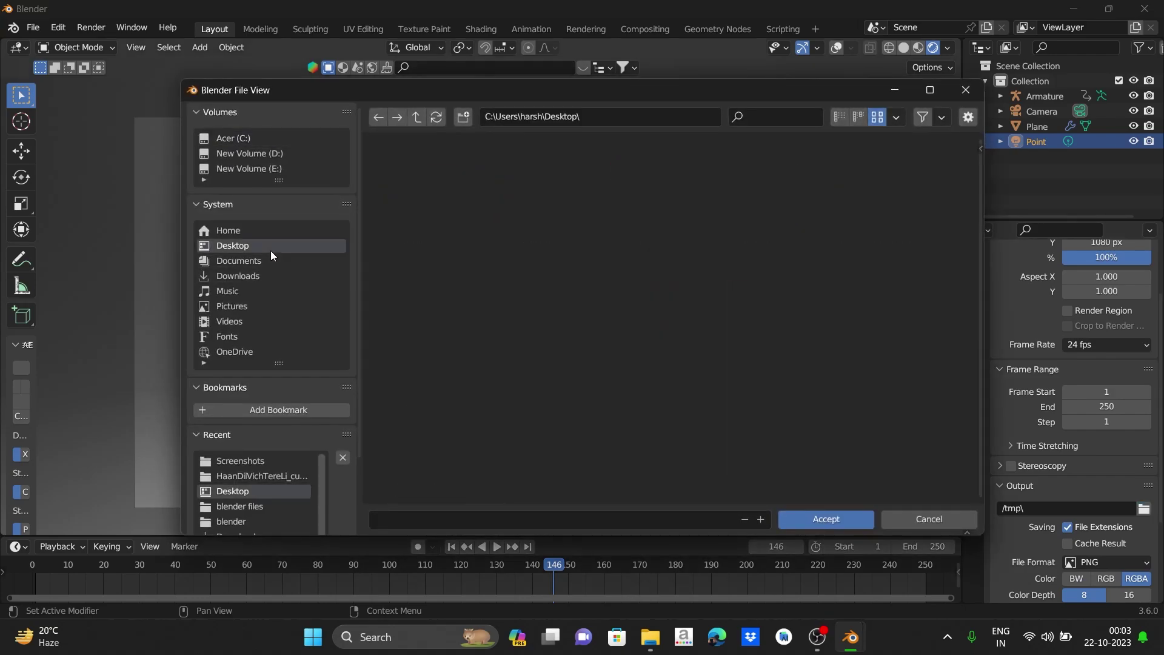
left_click(813, 517)
Set the output file format to FFmpeg Video with the MPEG-4 container
scroll(1074, 464, "down", 3)
left_click(1131, 490)
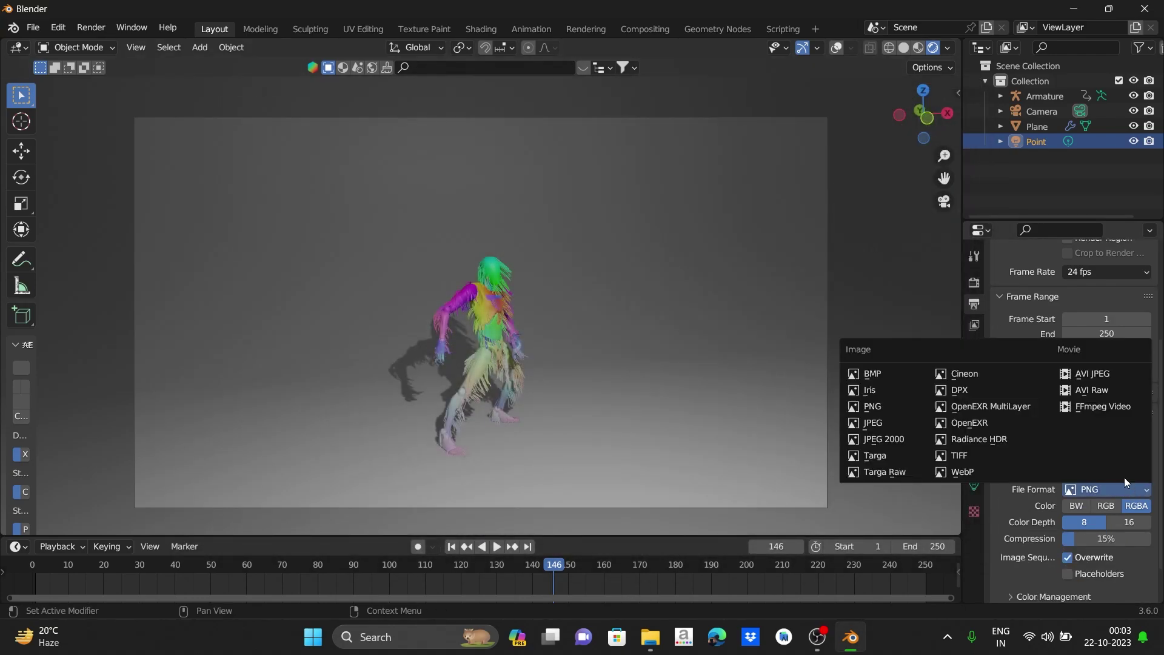
left_click(1100, 405)
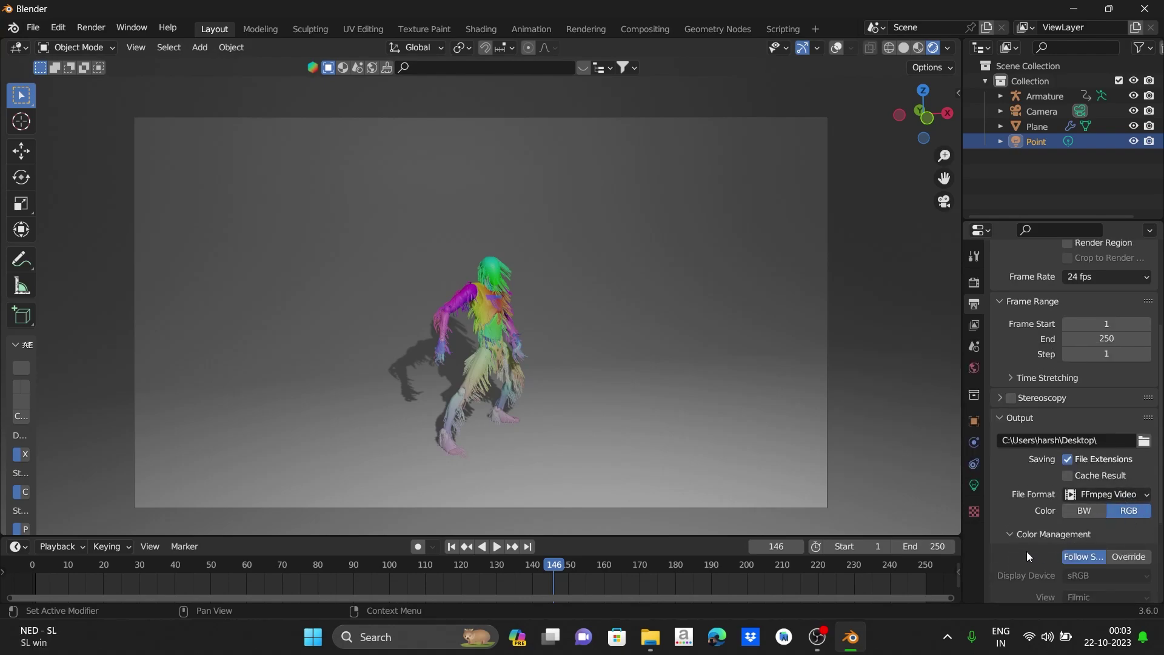
left_click(1034, 553)
scroll(1075, 560, "down", 3)
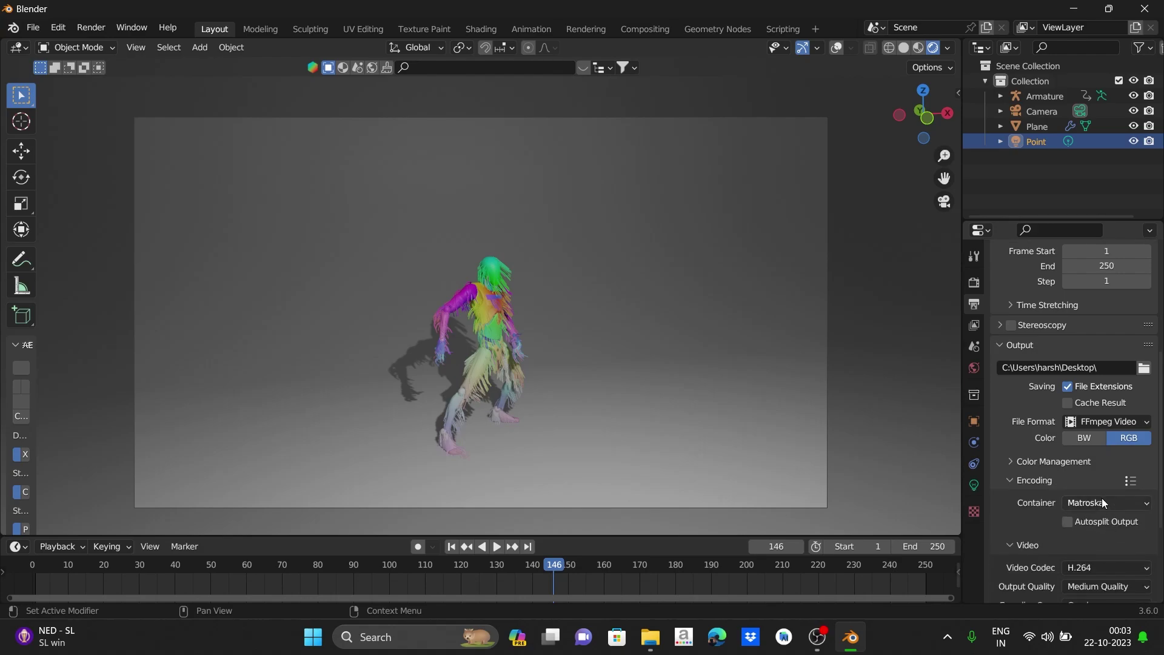
left_click(1104, 500)
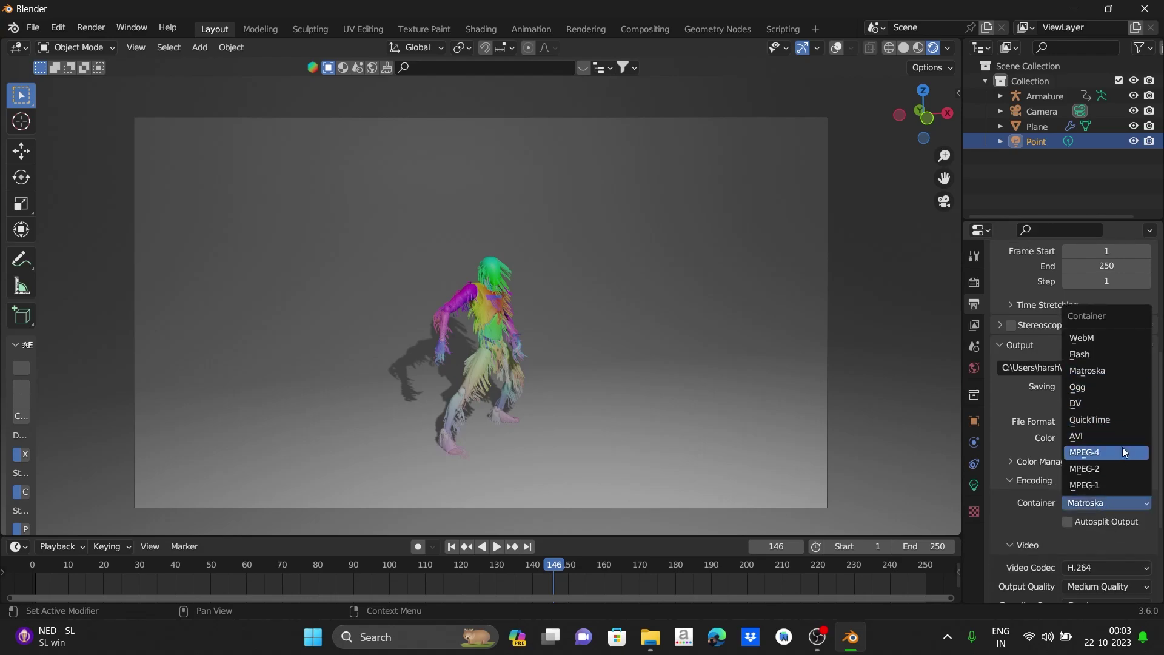
left_click(1109, 451)
scroll(1060, 461, "up", 5)
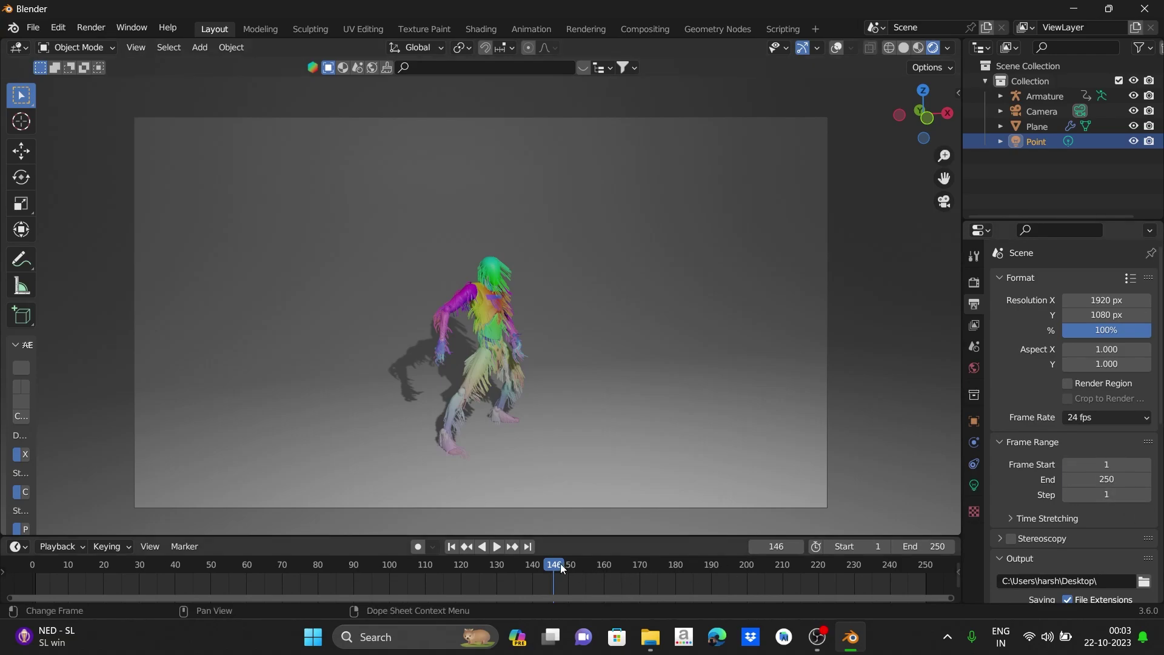
Show the overlays, select the armature to find its last keyframe and set the animation's end frame to 308
left_click_drag(560, 563, 725, 562)
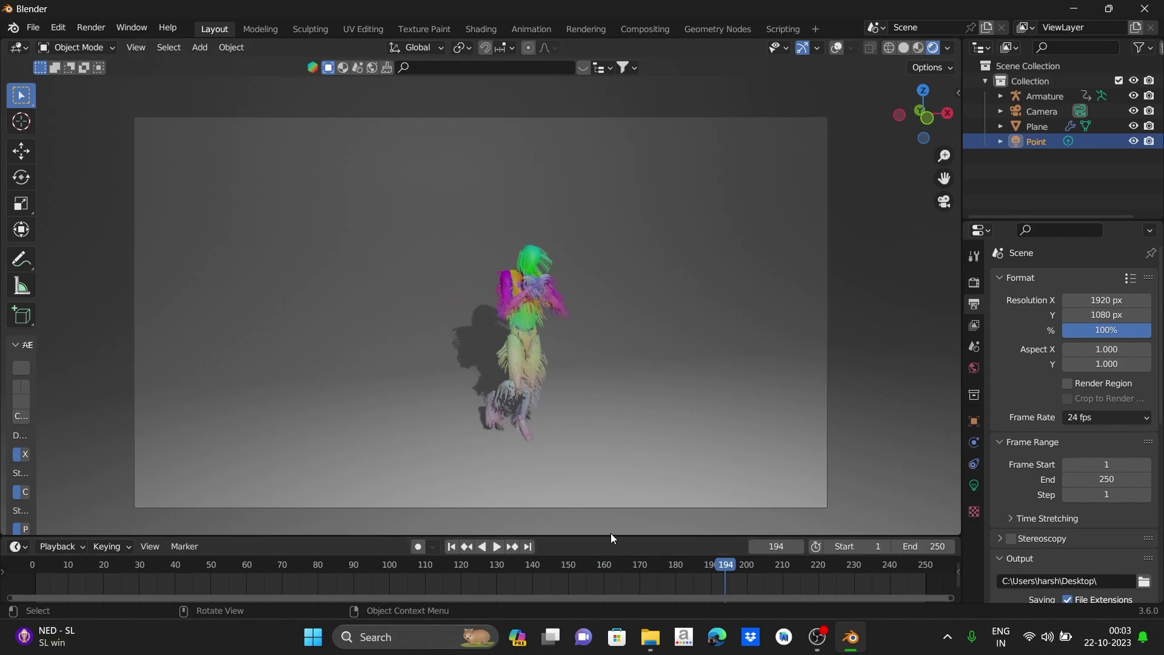
left_click_drag(610, 535, 610, 513)
left_click(836, 48)
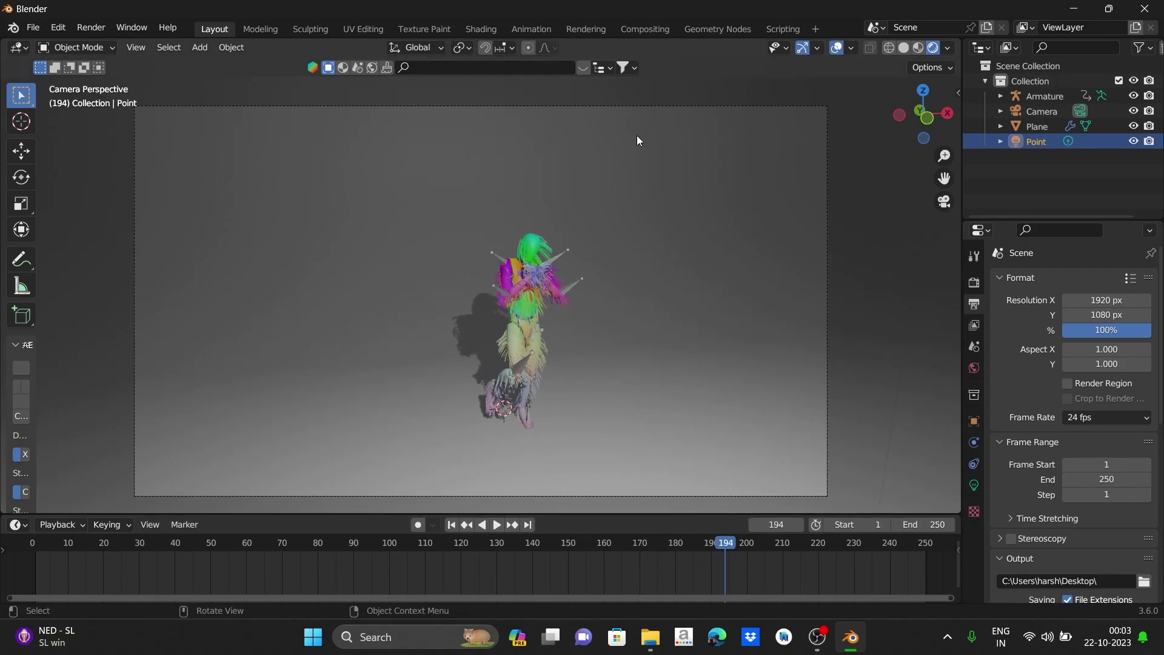
left_click(564, 253)
scroll(627, 567, "down", 4)
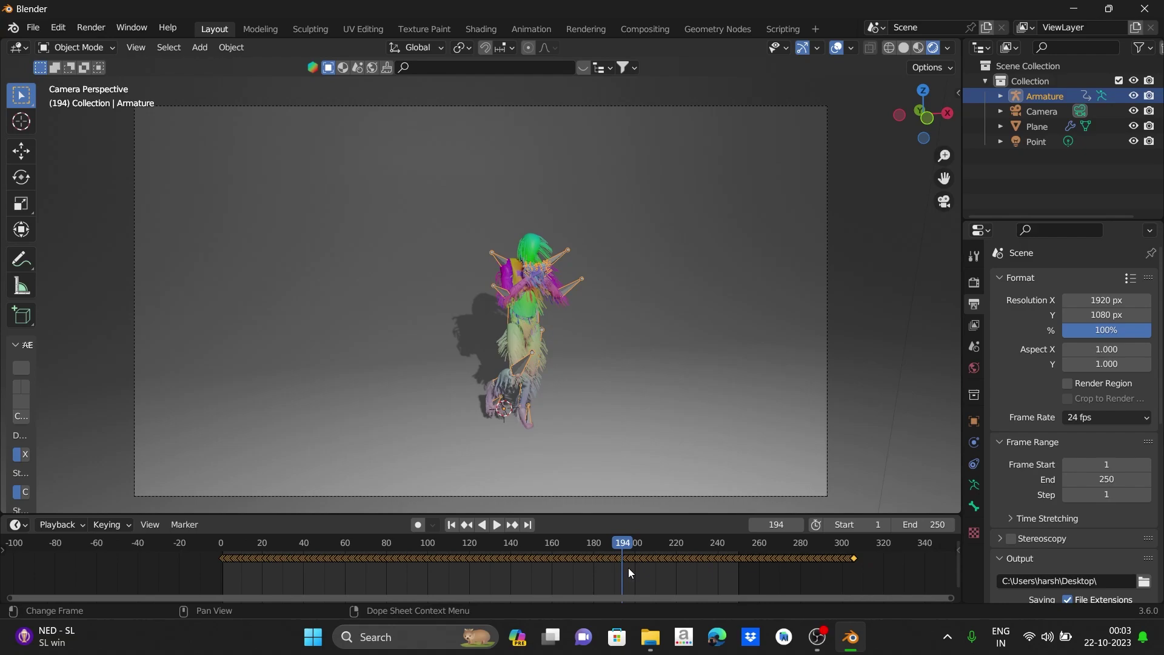
left_click_drag(639, 554, 860, 548)
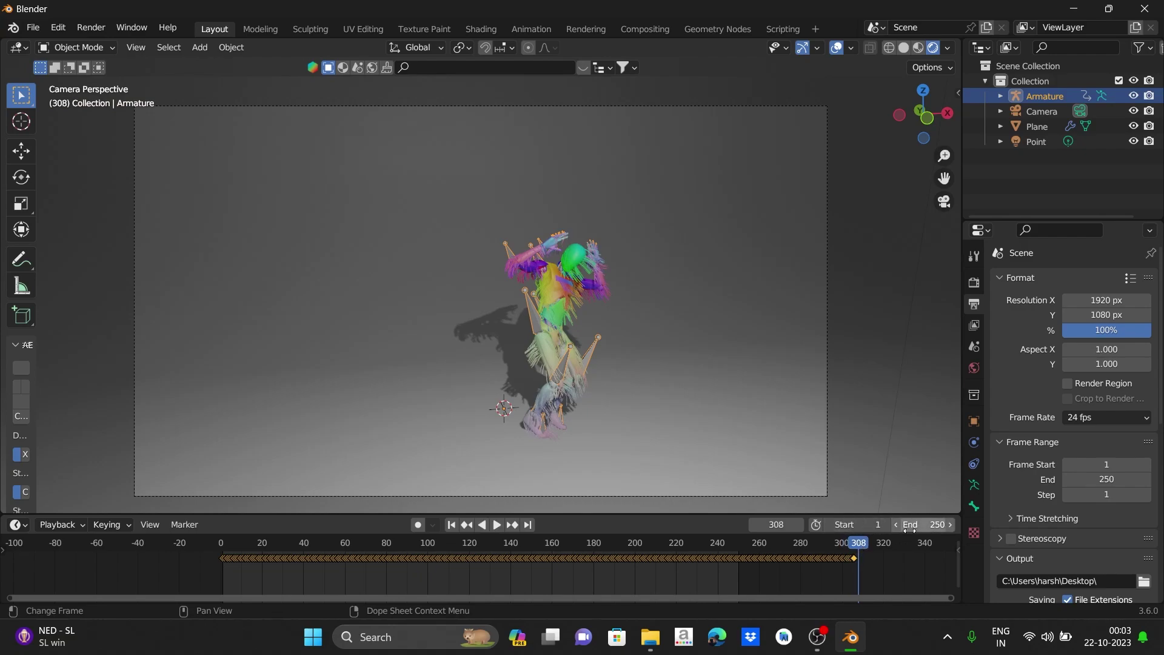
double_click(914, 528)
type("308")
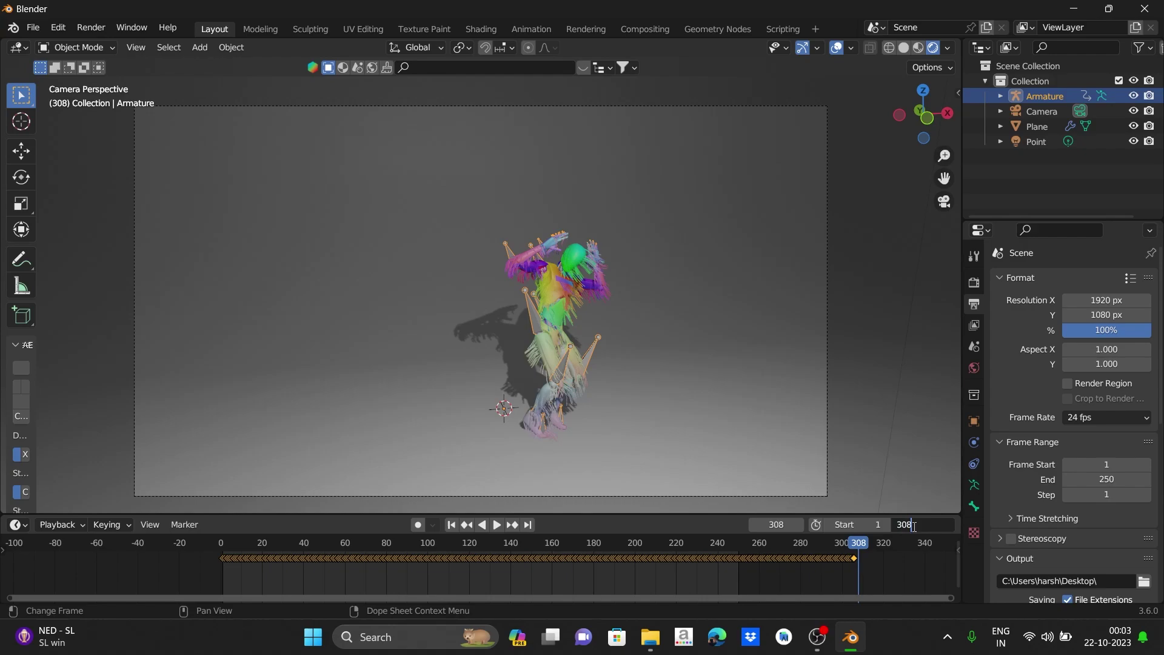
key("Return")
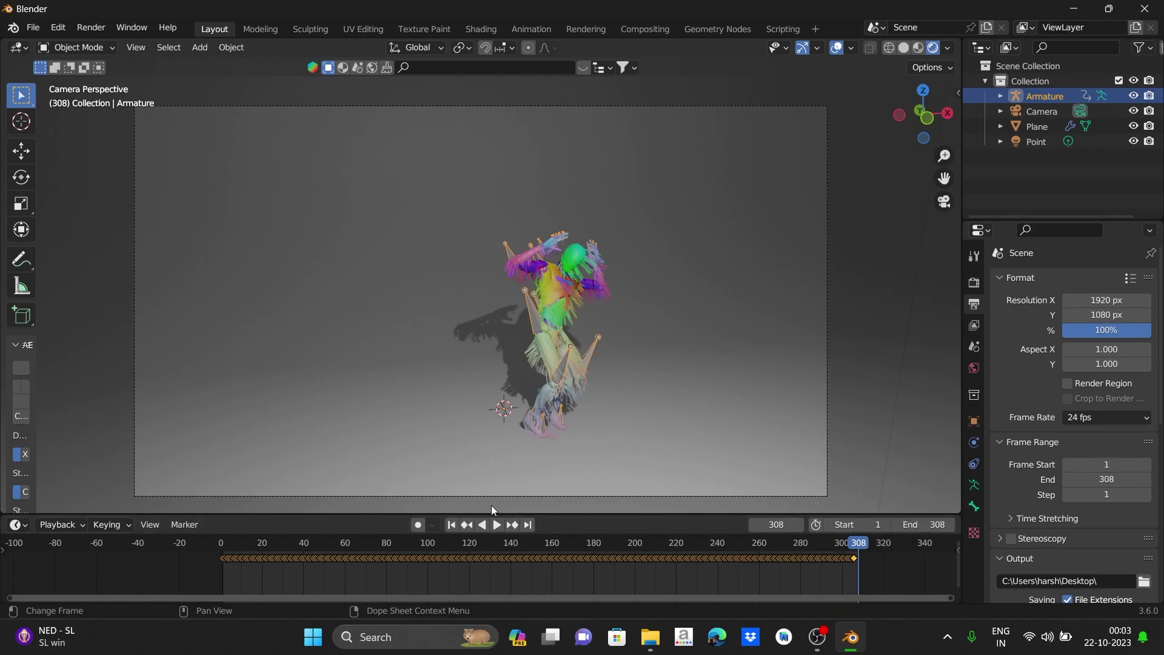
Play back the extended animation and review the camera framing, output settings and render settings
key("space")
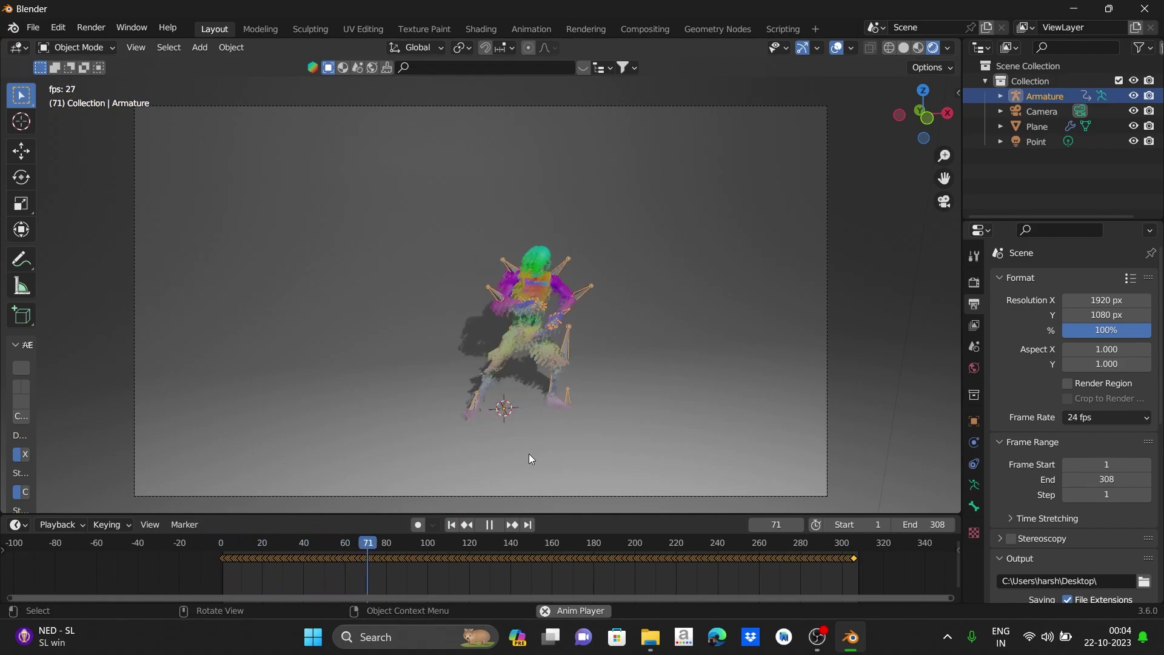
key("space")
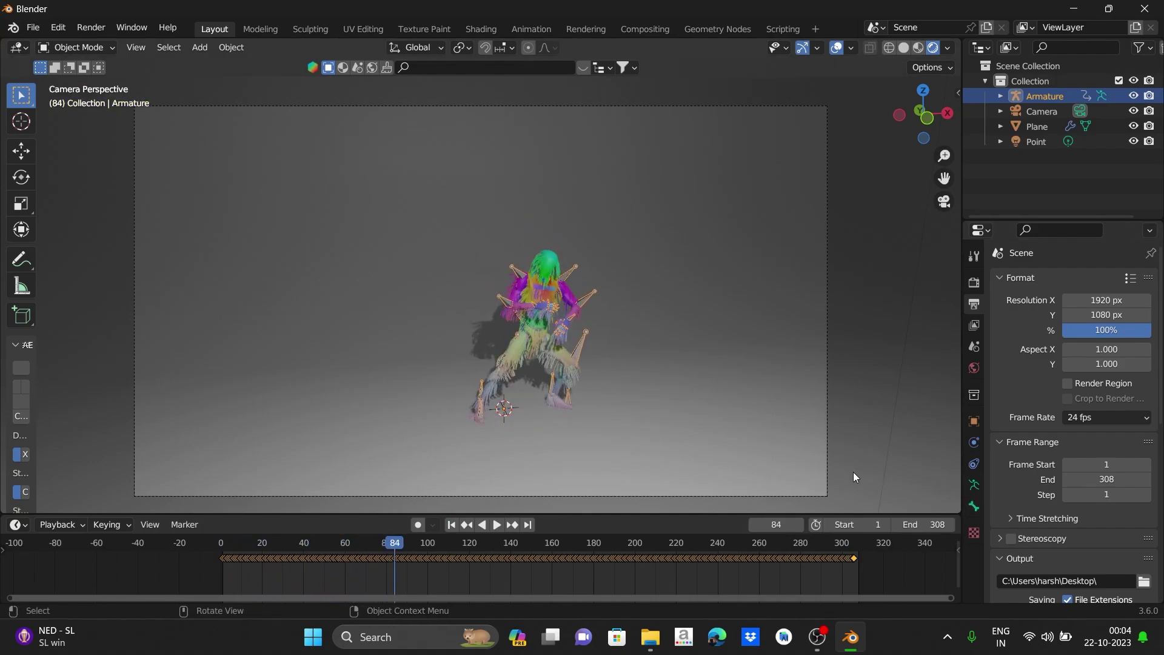
scroll(854, 477, "down", 3)
scroll(853, 474, "down", 4)
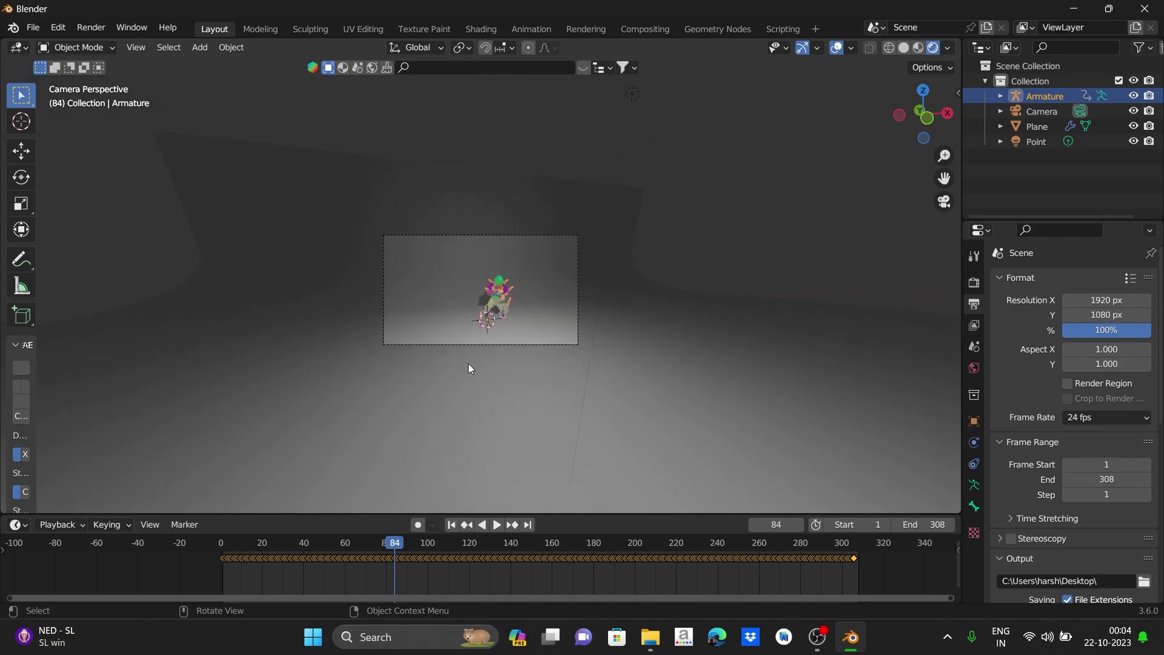
scroll(469, 364, "up", 8)
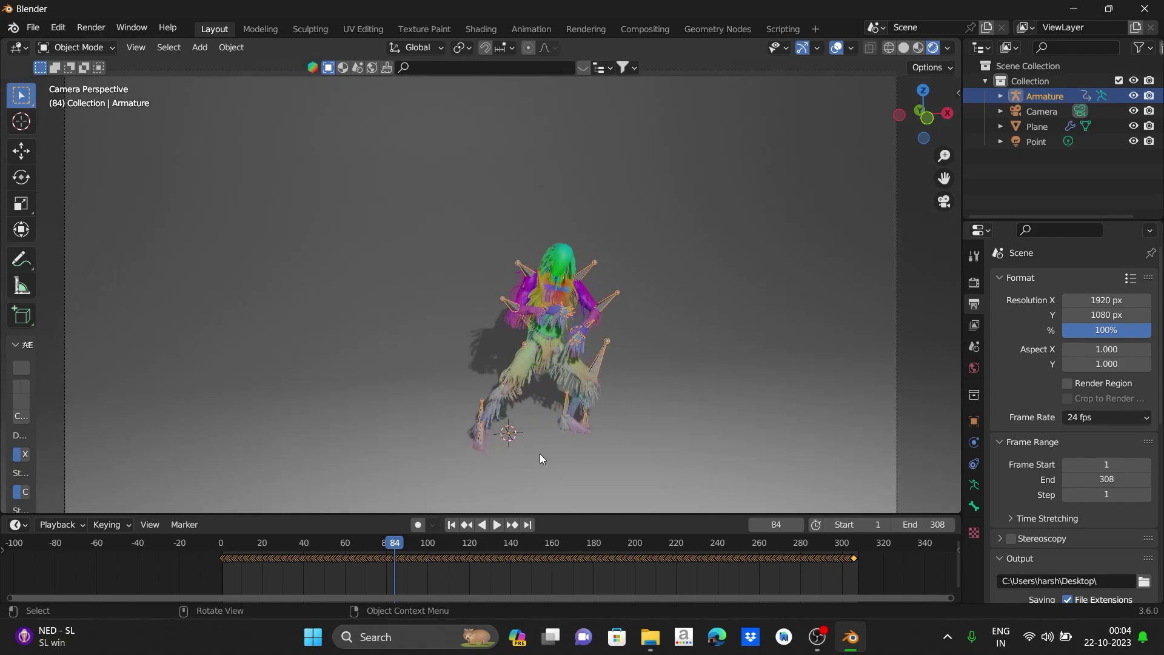
scroll(542, 458, "down", 2)
right_click(580, 326)
mouse_move(579, 325)
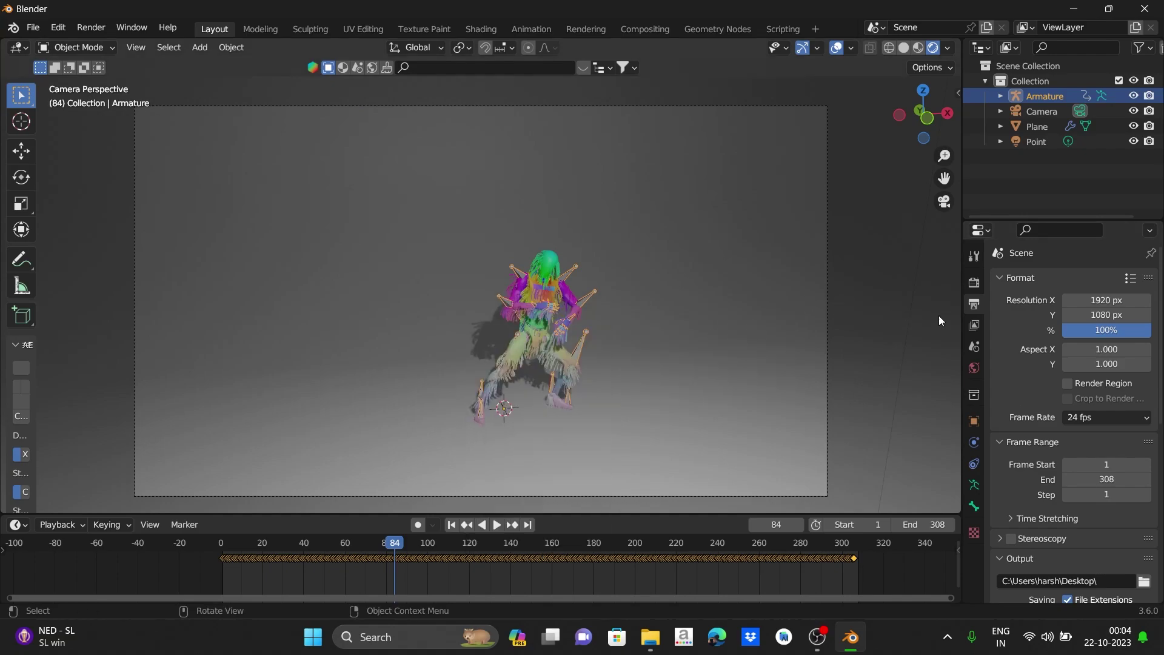
scroll(1025, 427, "down", 5)
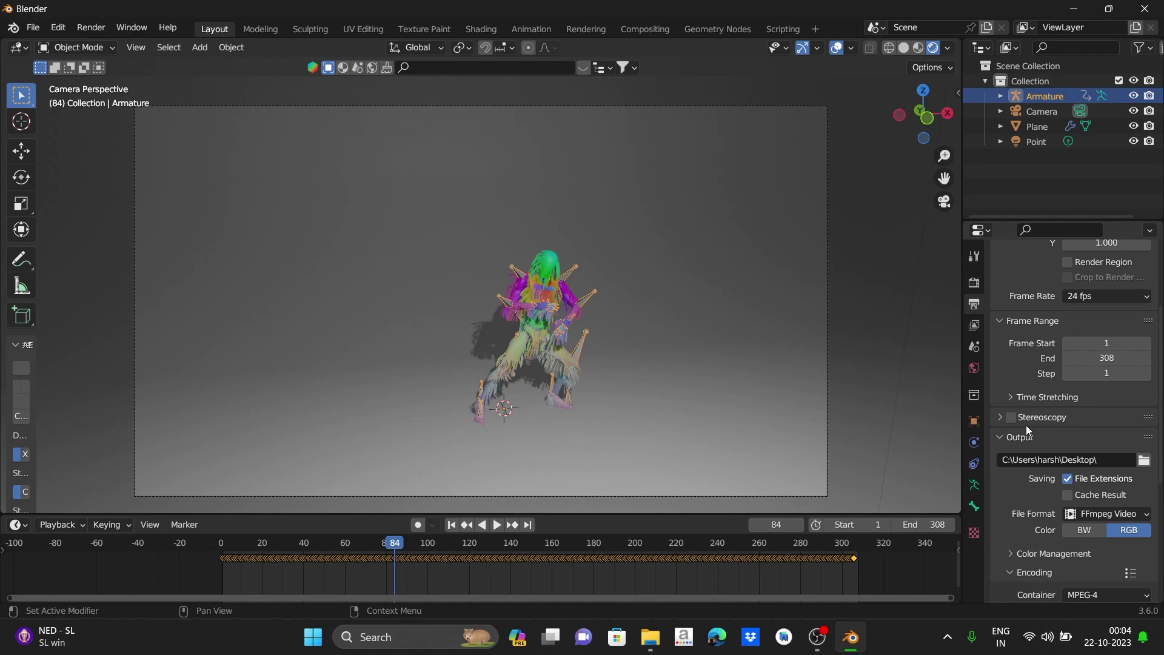
scroll(1134, 310, "up", 3)
left_click(973, 283)
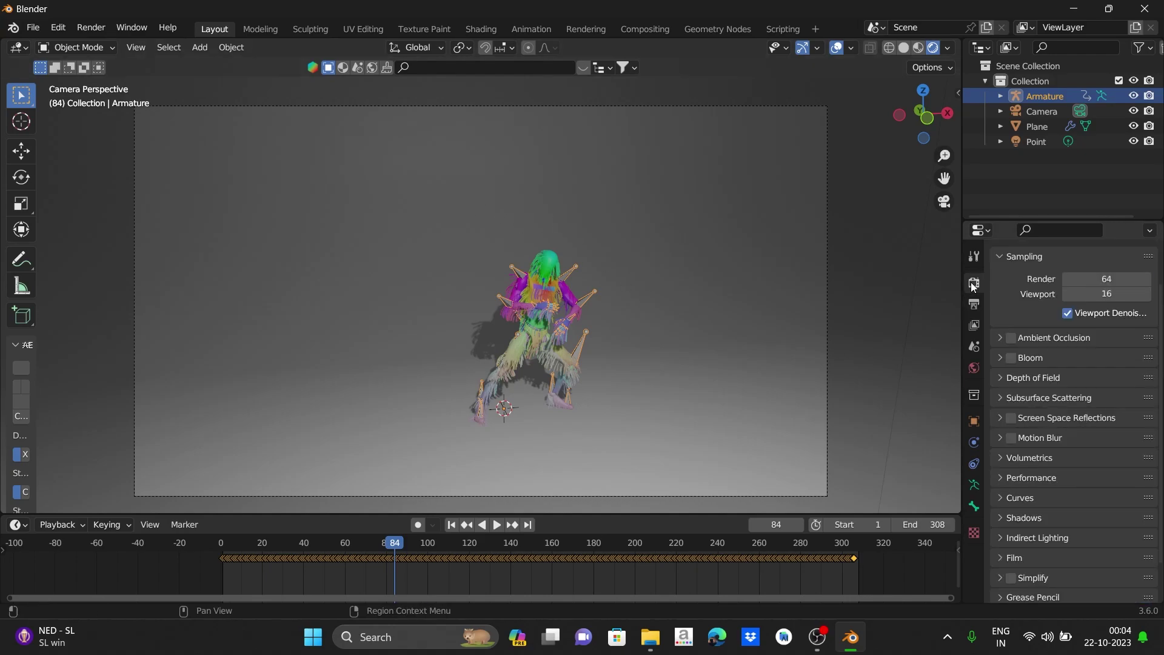
Save the project as abcd.blend in the D:\blender\blender files folder
left_click(91, 27)
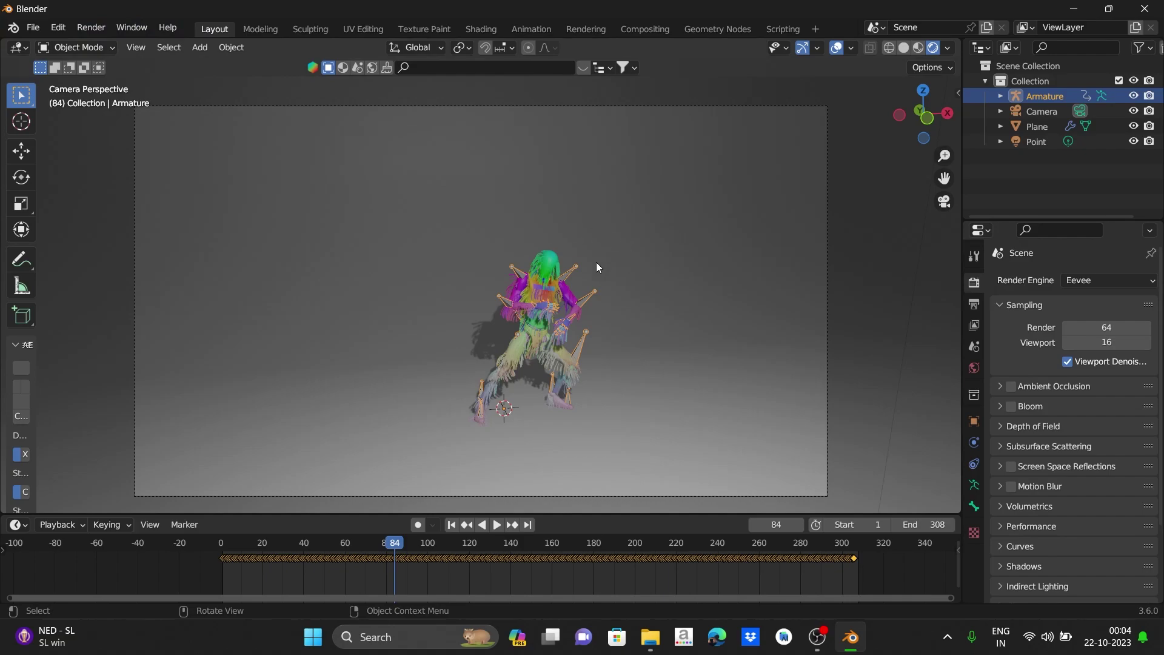
key("ctrl+s")
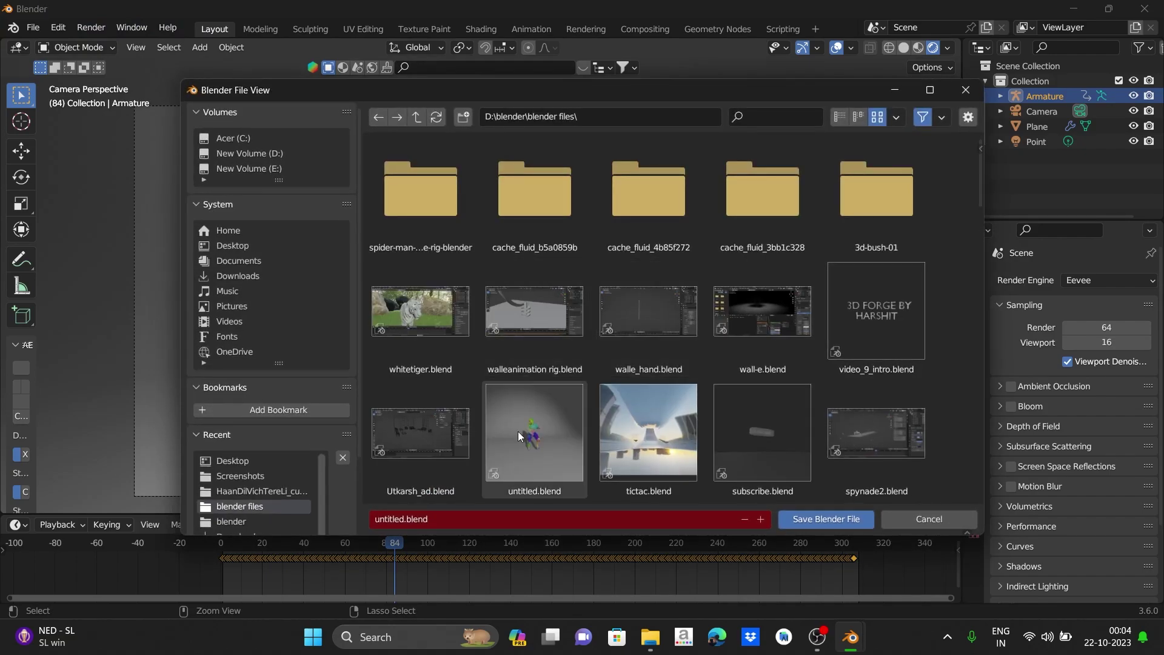
left_click(531, 513)
type("abcd")
key("Return")
left_click(812, 520)
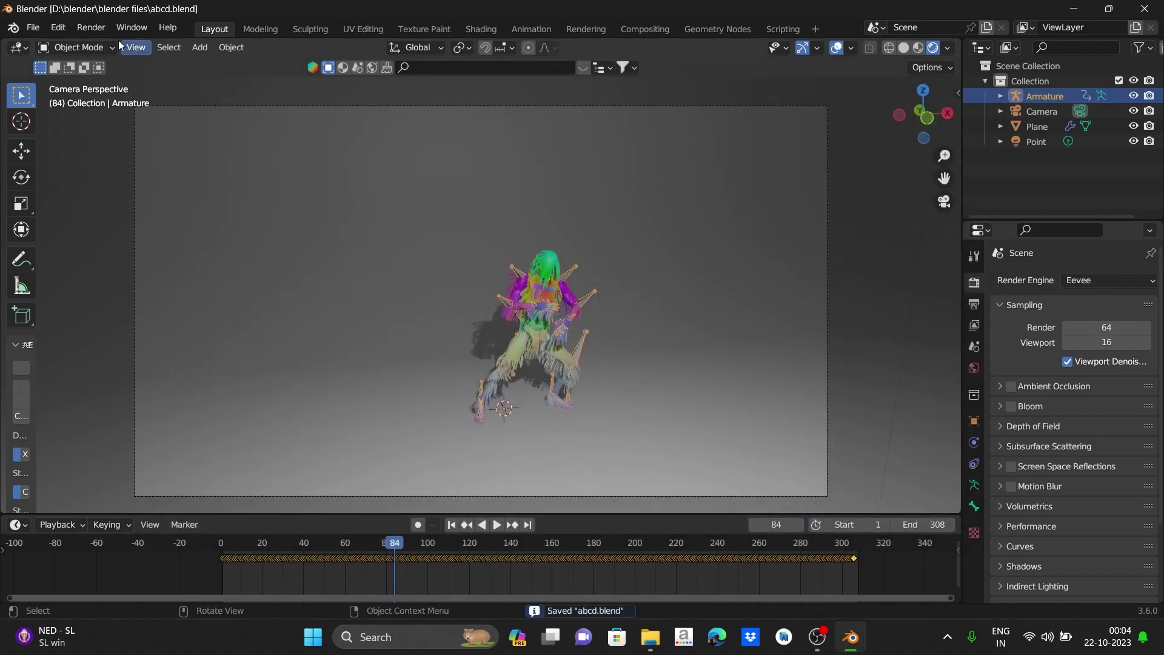
Render the full animation and zoom out the render window to show the whole frame
left_click(92, 28)
left_click(108, 57)
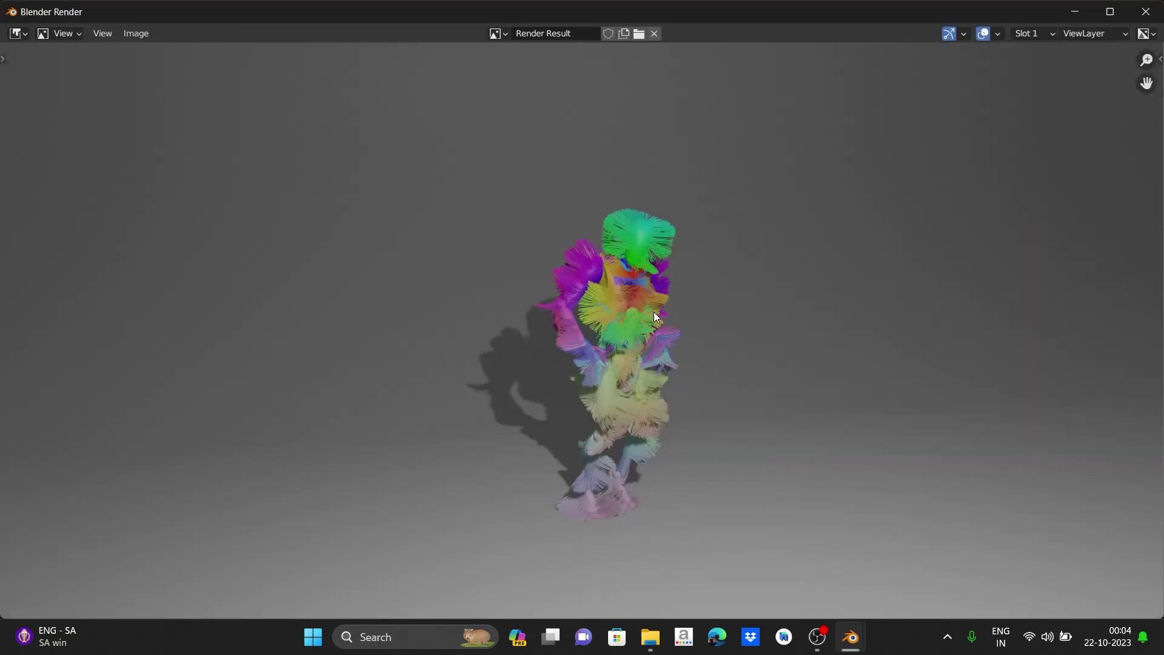
scroll(654, 312, "down", 3)
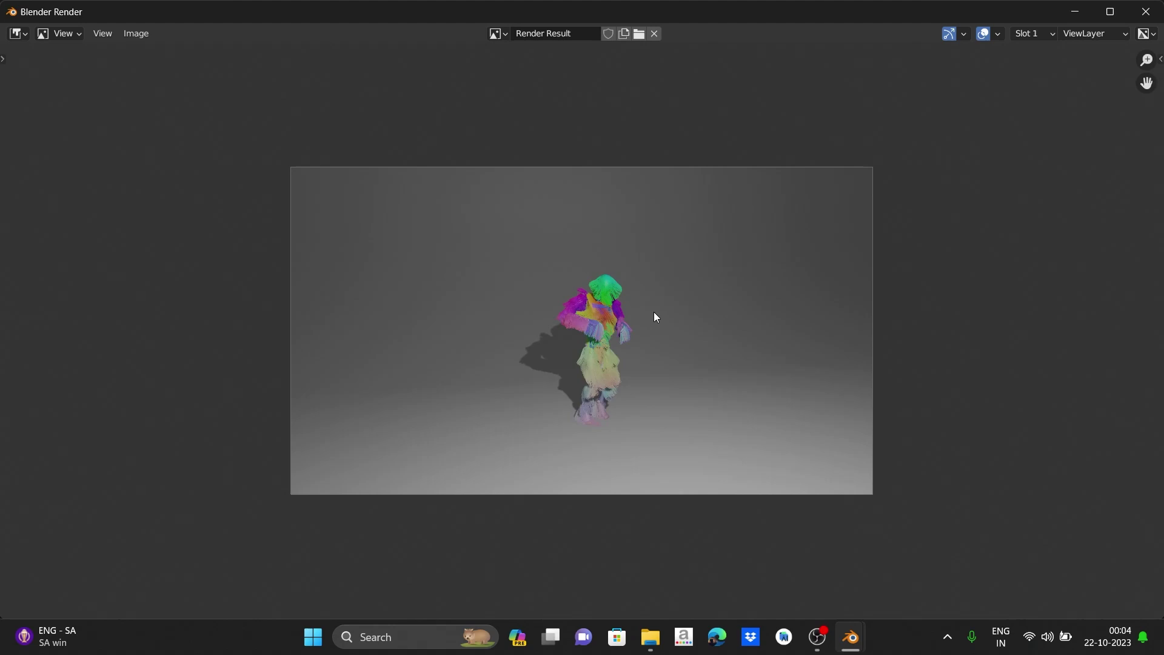